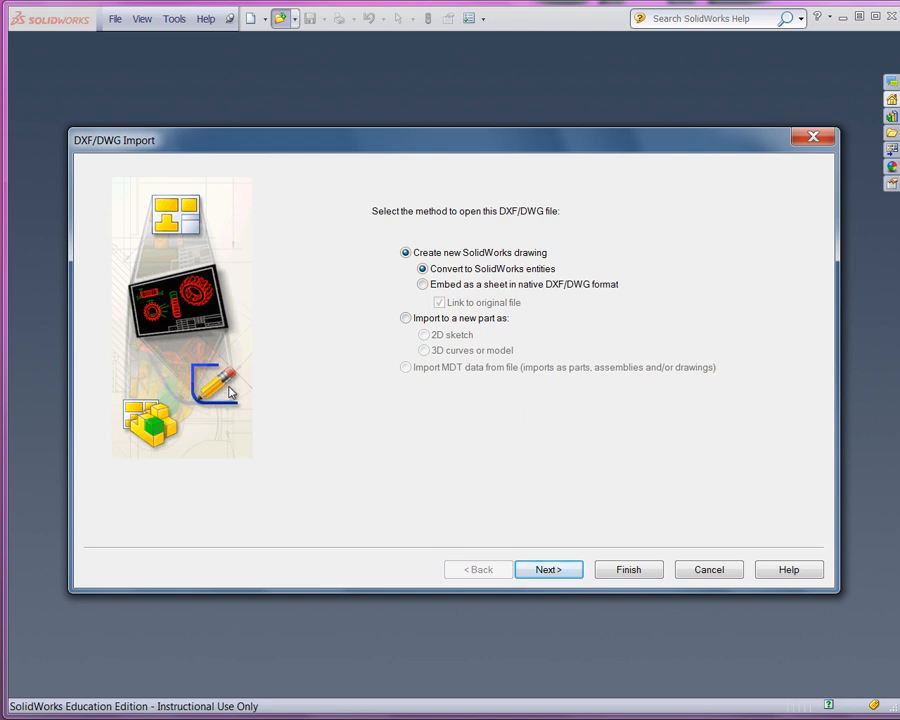
Set the file to import to a new part as a 2D sketch, excluding layers 0, center, Defpoints, 3D and DIMS.
click(441, 319)
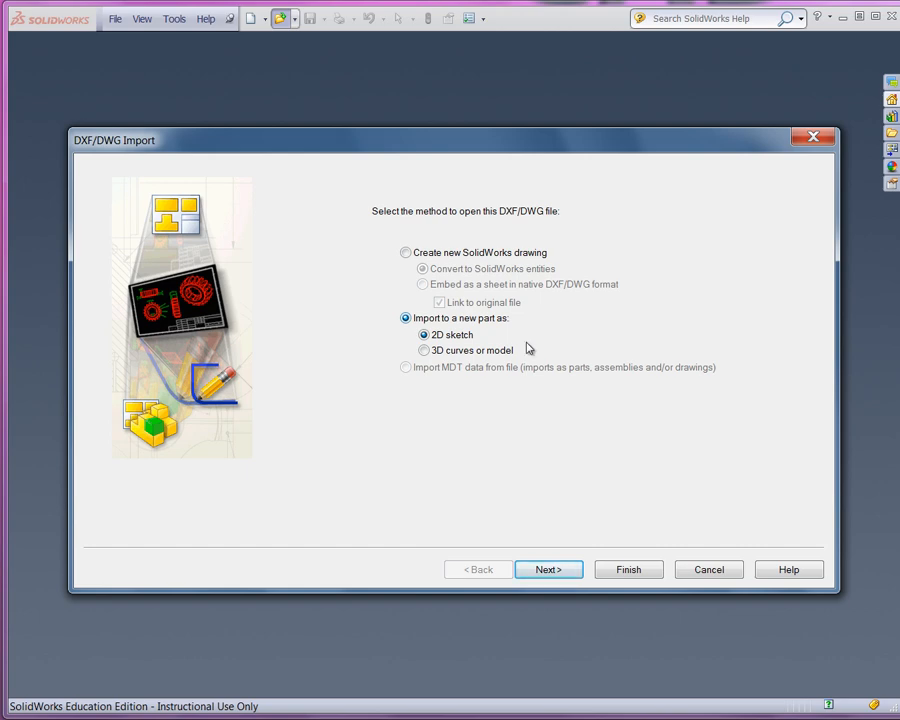
click(549, 570)
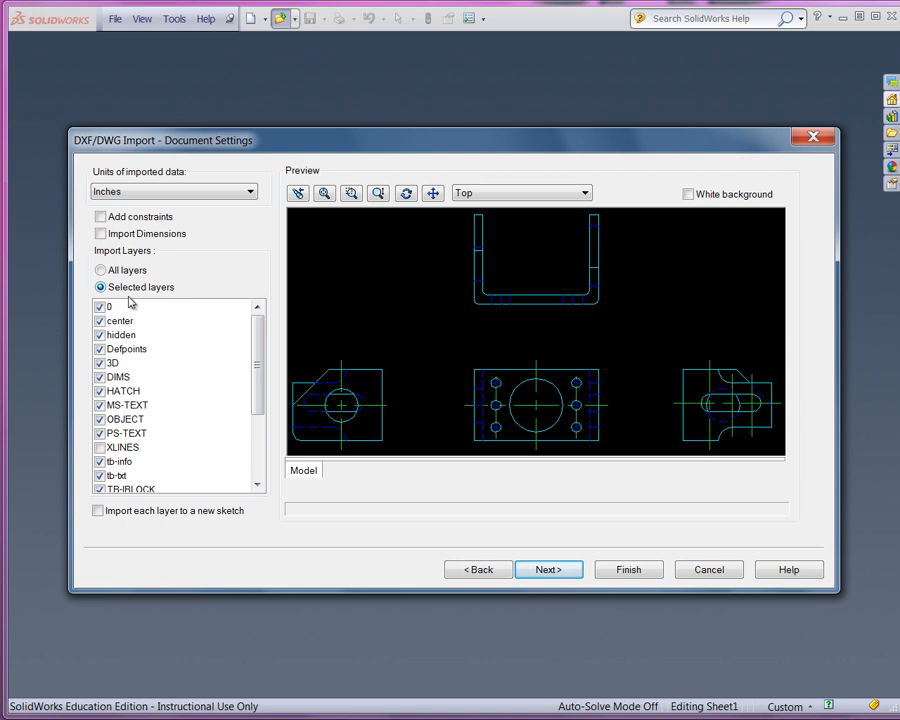
click(99, 306)
click(99, 321)
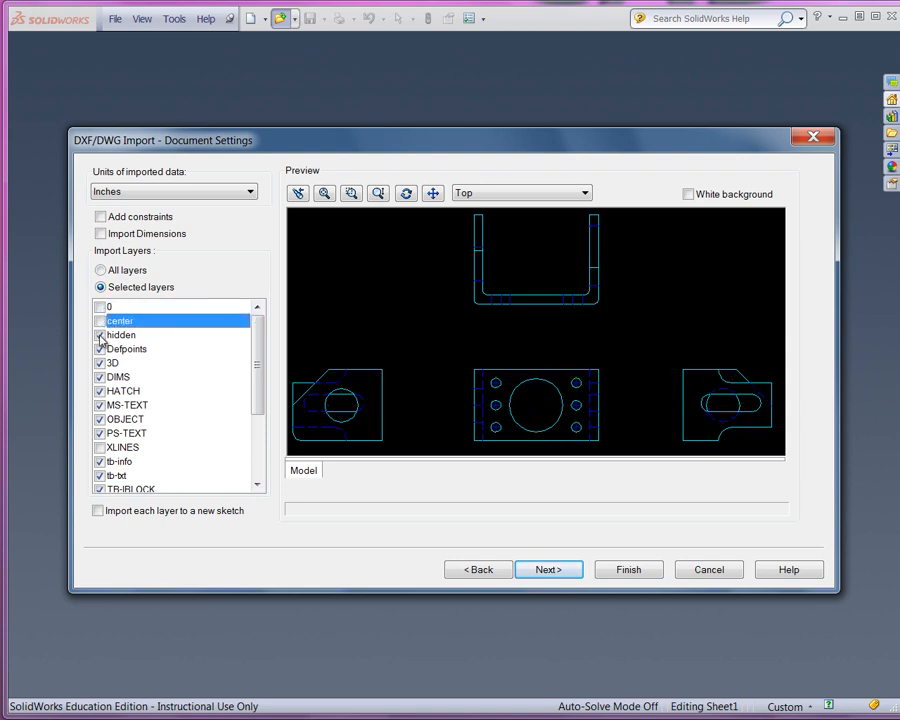
click(131, 336)
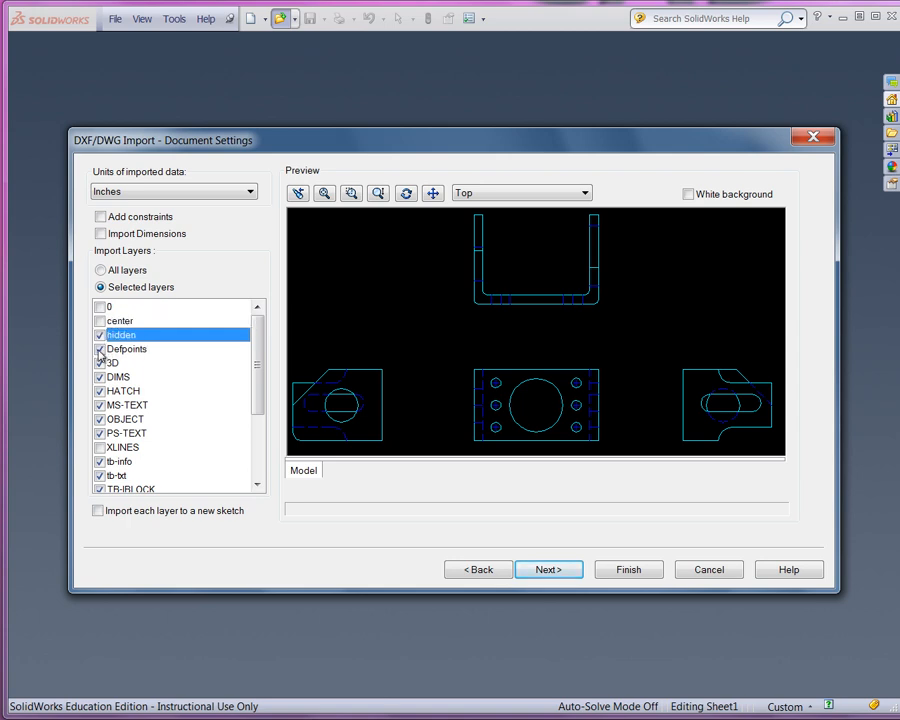
click(100, 349)
click(100, 363)
click(100, 377)
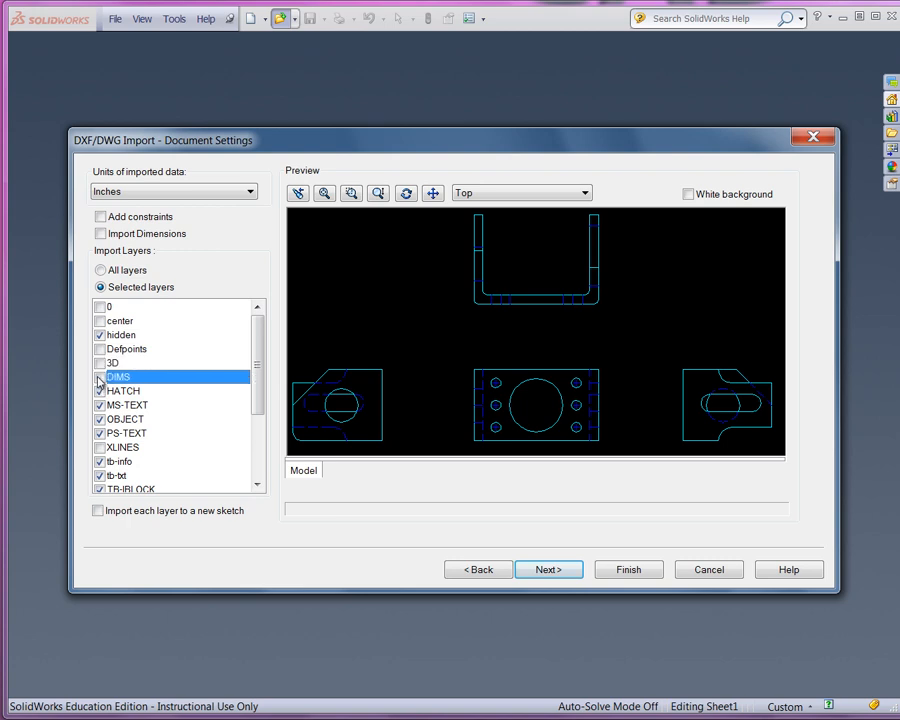
Exclude the HATCH, MS-TEXT, PS-TEXT, tb-info and tb-txt layers from the import.
click(100, 391)
click(100, 405)
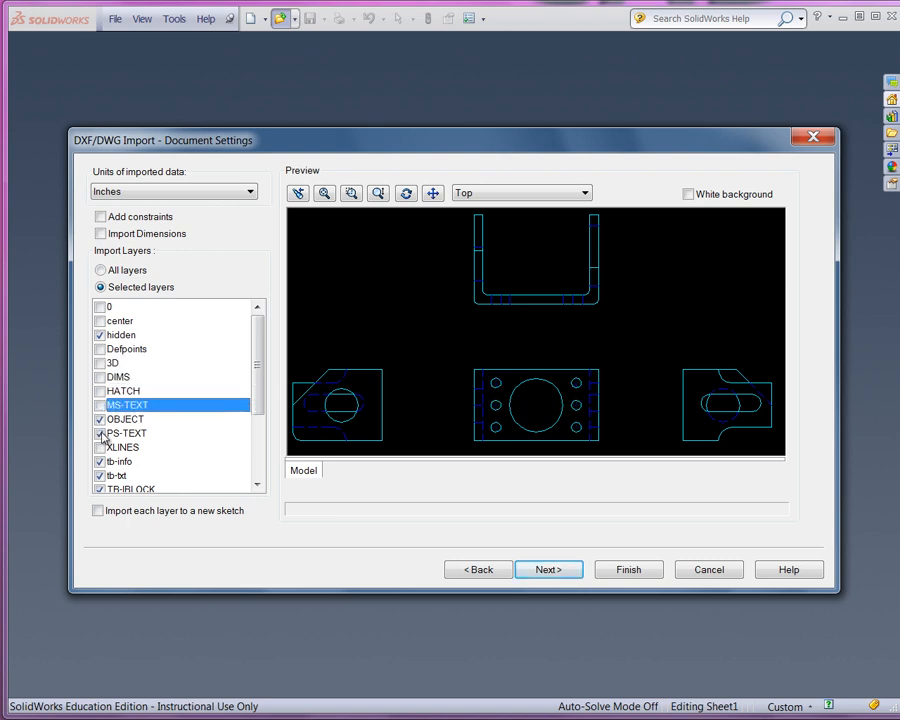
click(100, 433)
click(100, 461)
click(100, 475)
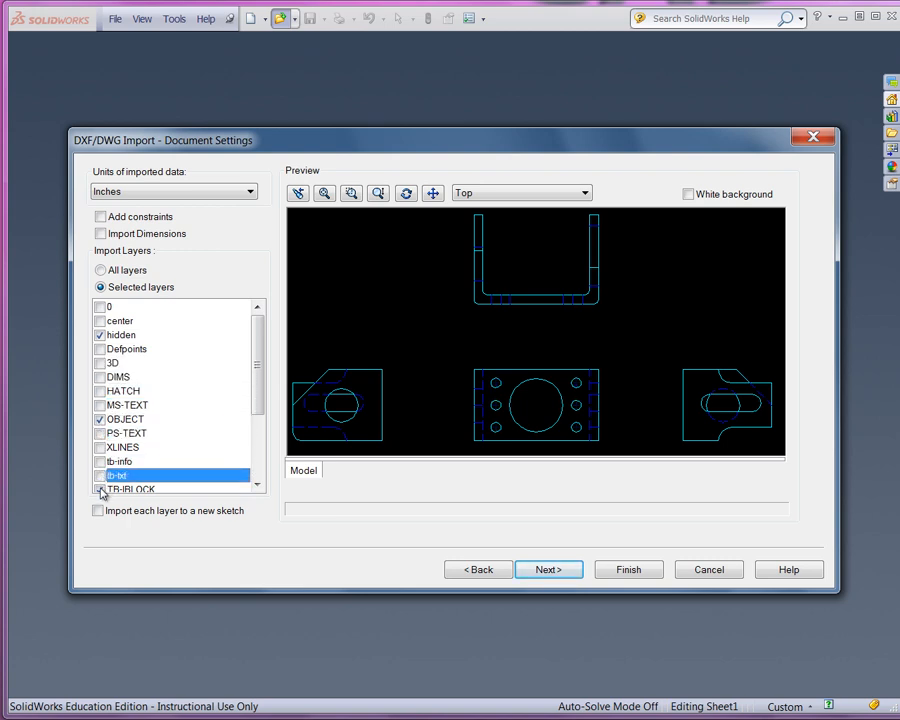
Exclude the TB-IBLOCK, $NP, TB-NOTES, TB and xlines3 layers, then accept the document settings.
scroll(100, 475, down, 2)
click(100, 475)
drag(259, 393, 266, 430)
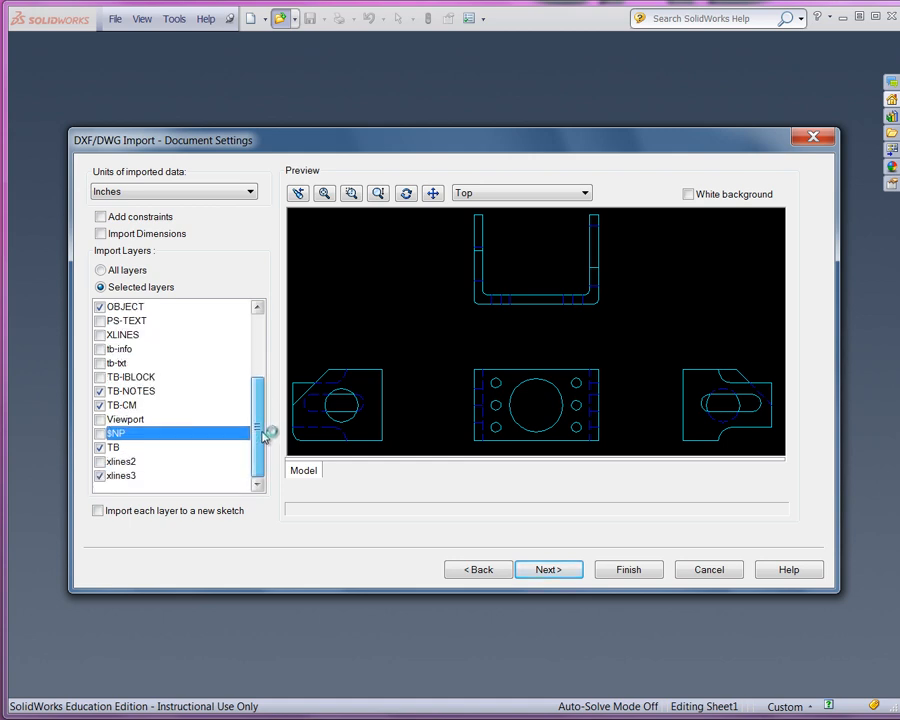
click(100, 391)
click(103, 410)
click(101, 448)
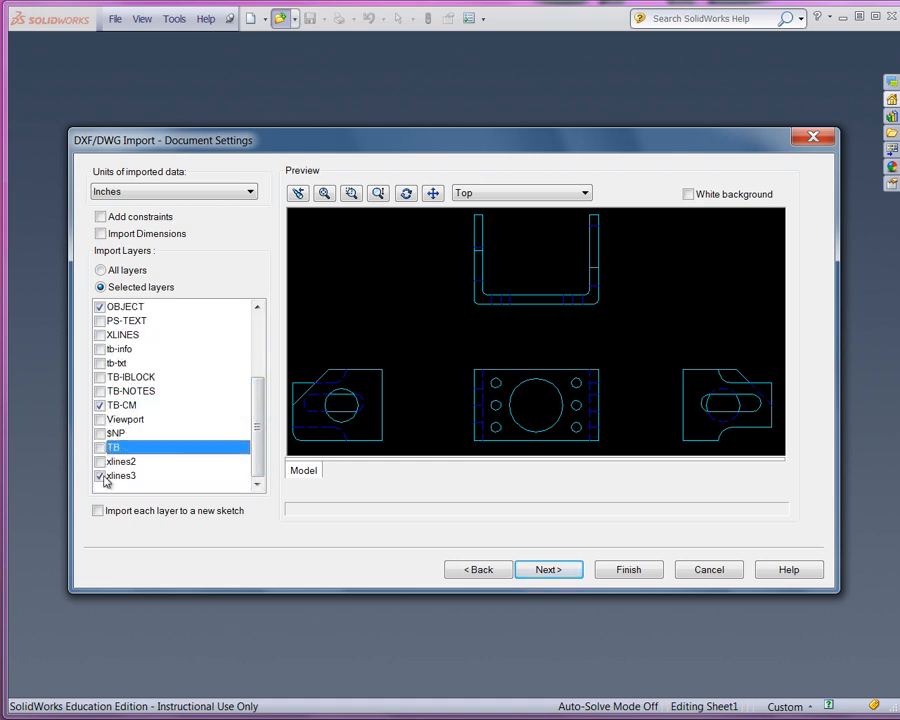
click(101, 476)
drag(270, 416, 266, 320)
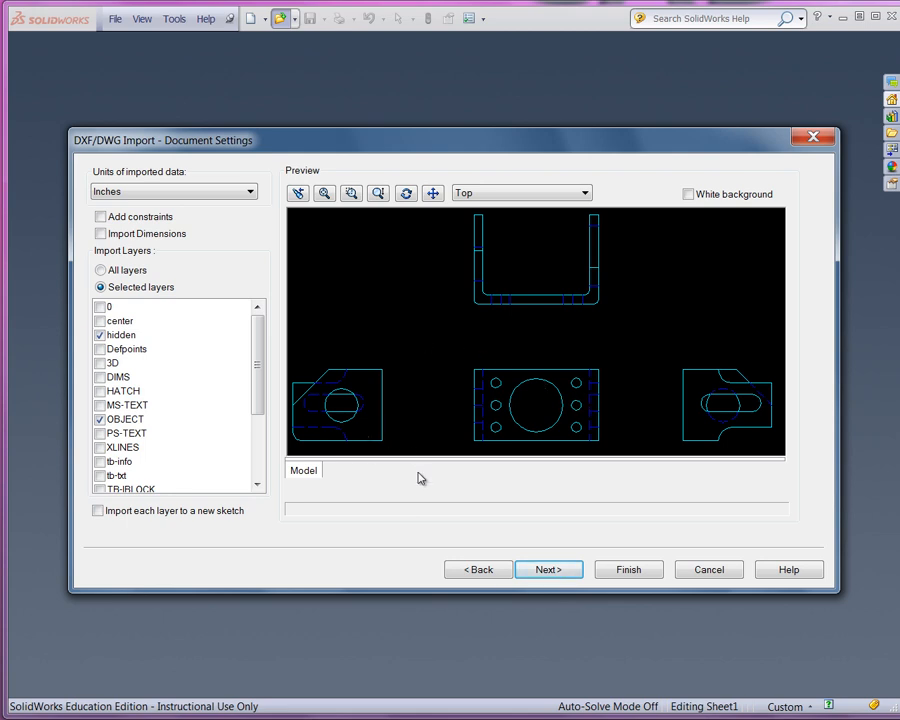
click(555, 569)
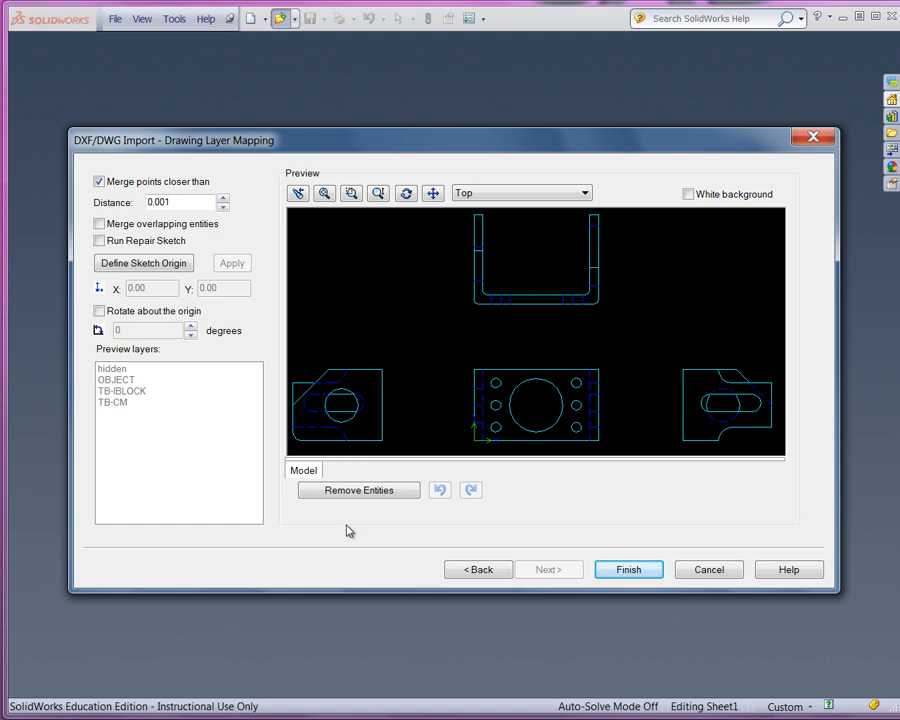
Finish the import with points closer than 0.001 merged and the Explode Blocks option enabled.
drag(185, 203, 138, 218)
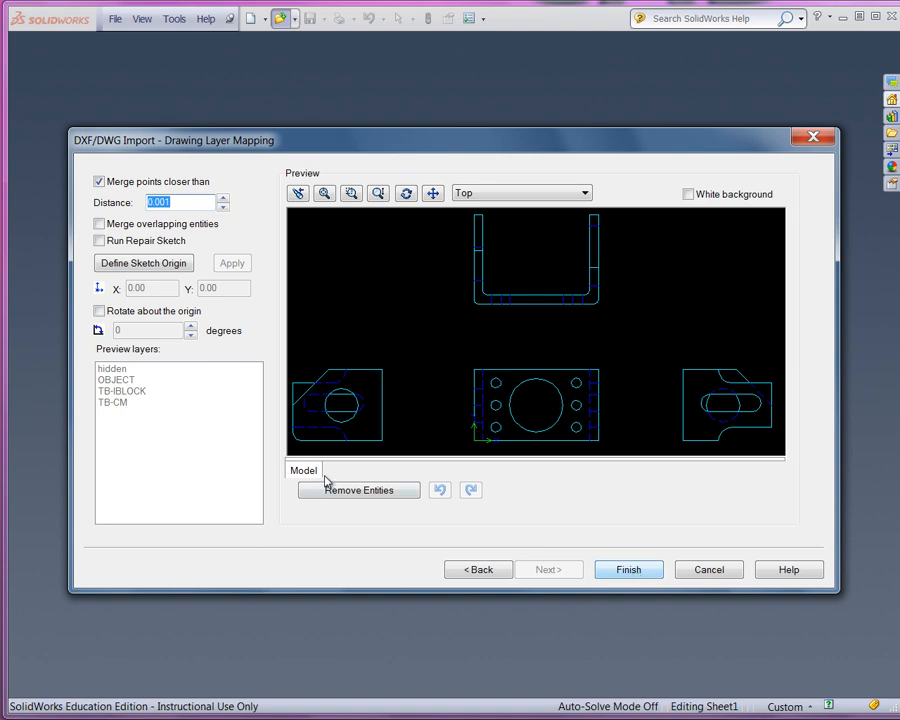
click(628, 570)
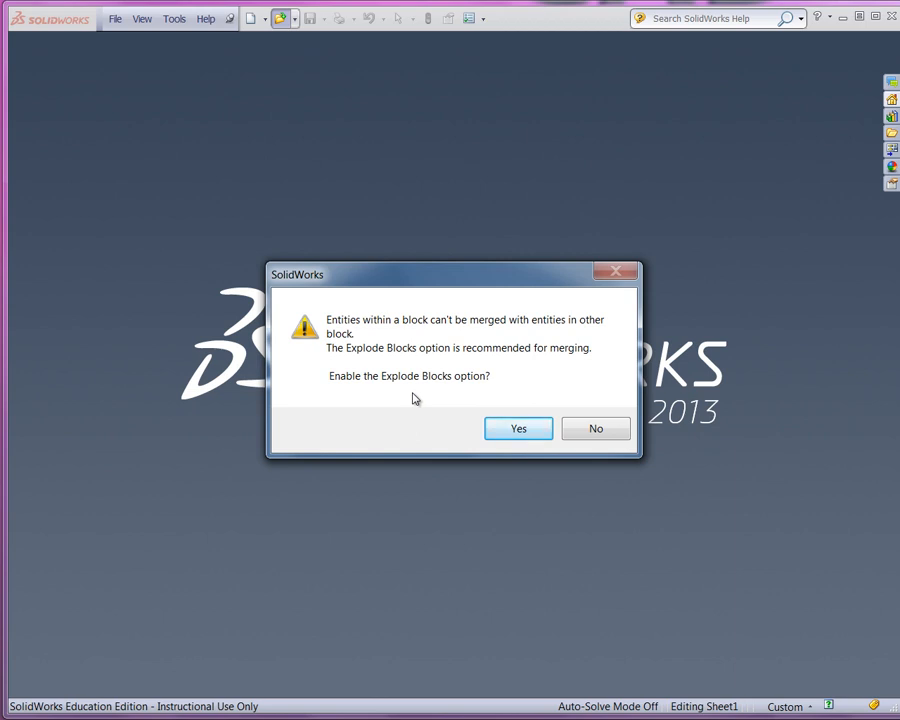
click(529, 436)
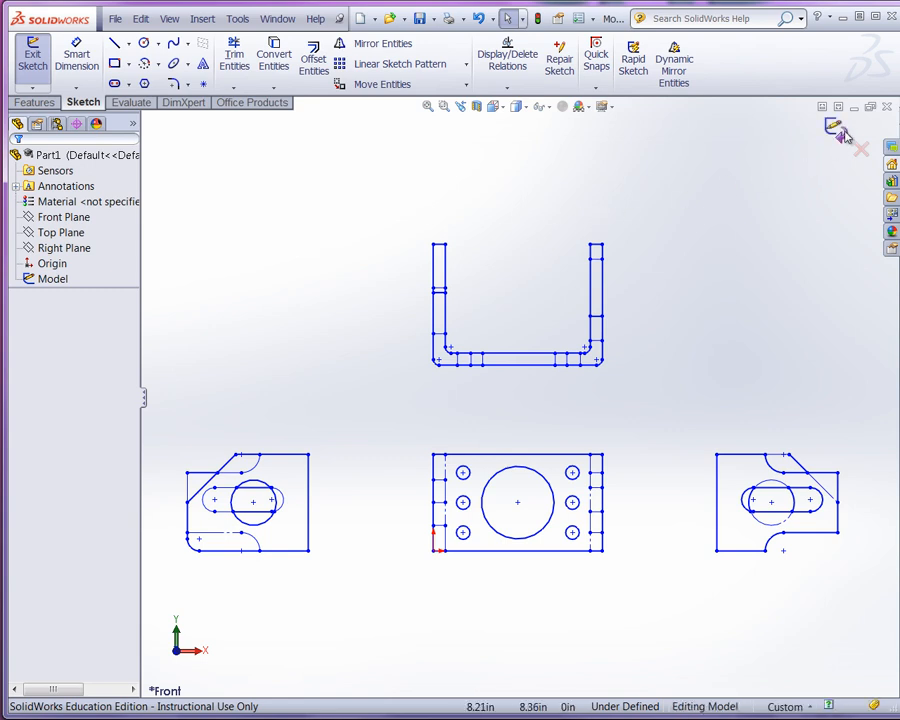
Check the imported Model sketch and turn on the display of origins.
click(90, 204)
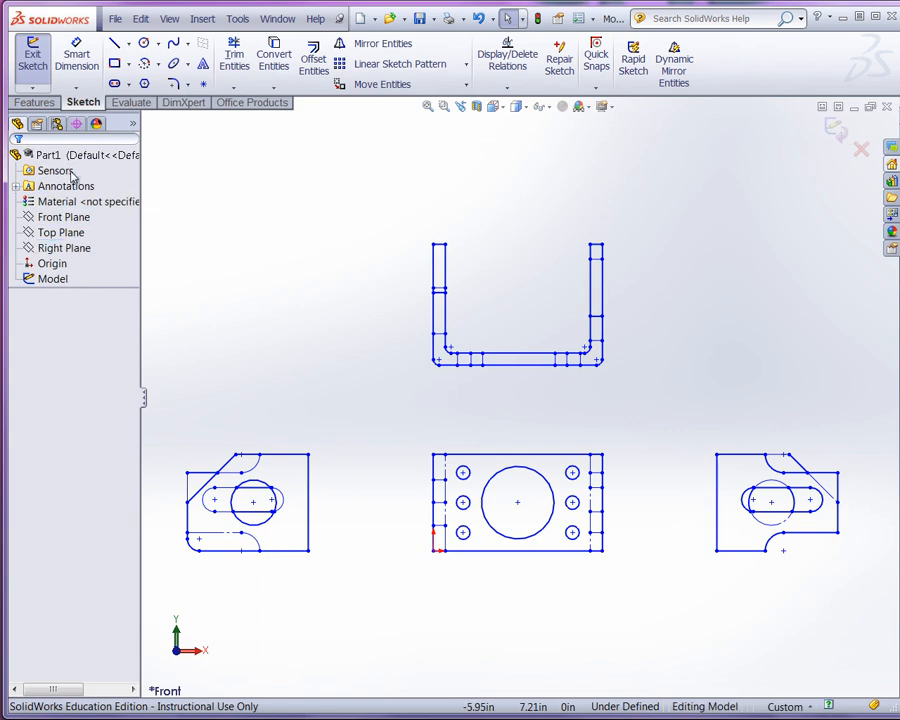
click(39, 283)
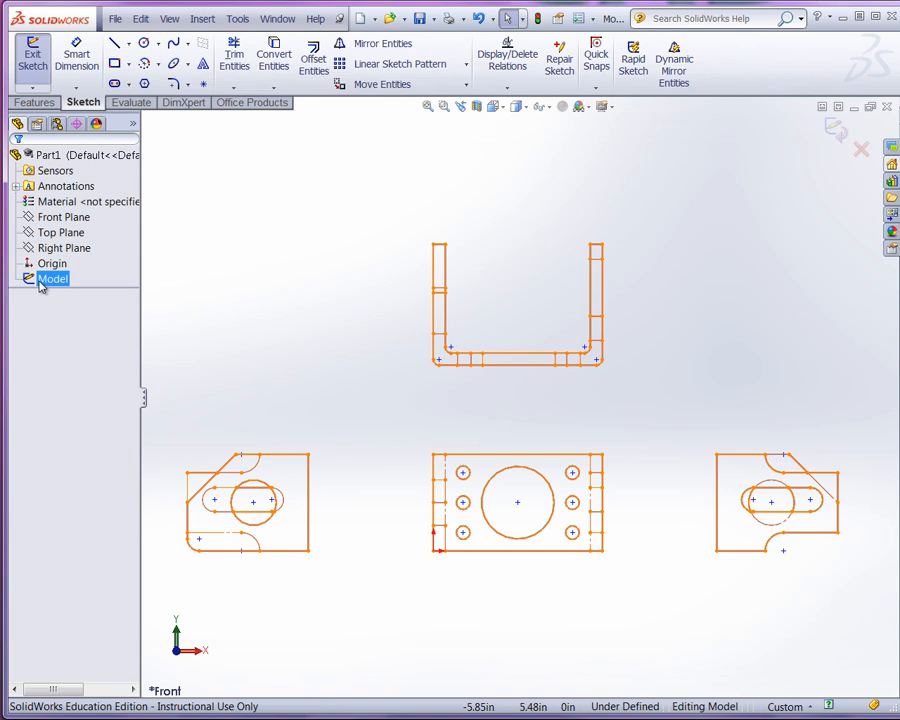
click(373, 395)
click(169, 18)
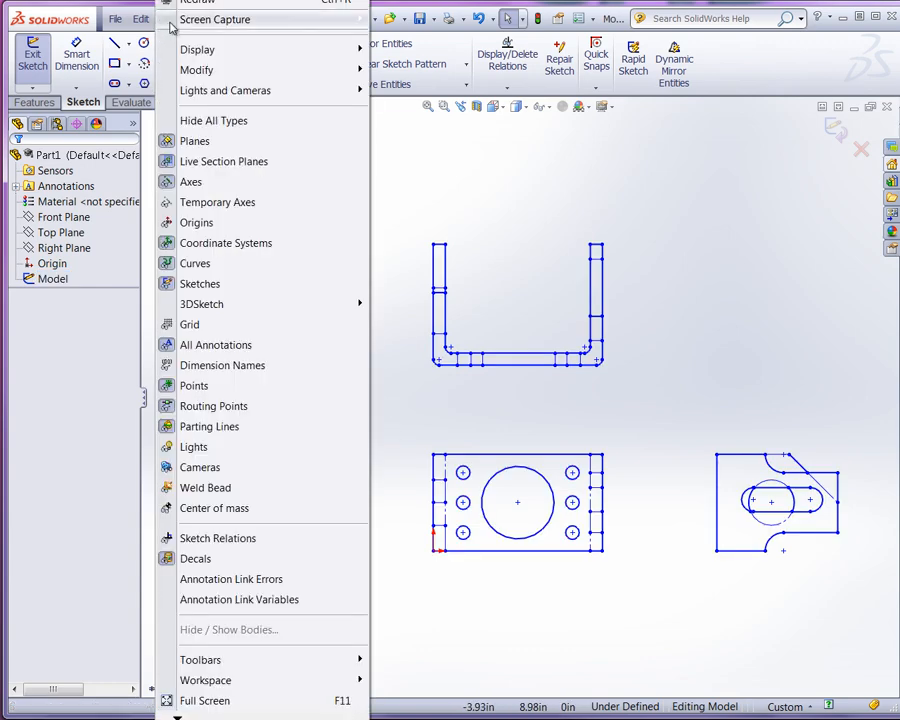
click(200, 223)
scroll(448, 620, up, 1)
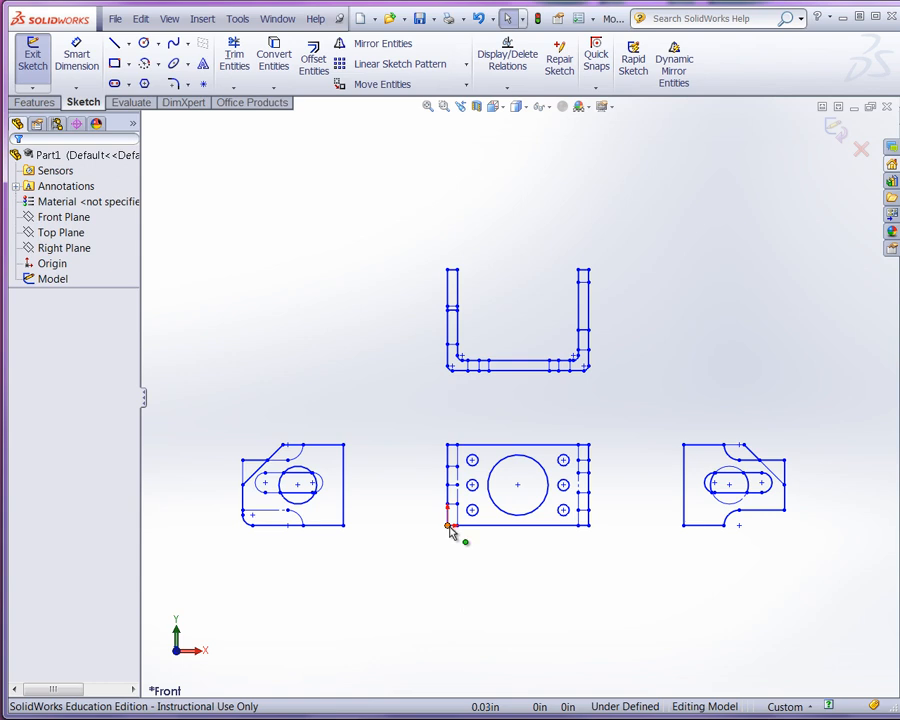
scroll(450, 530, down, 2)
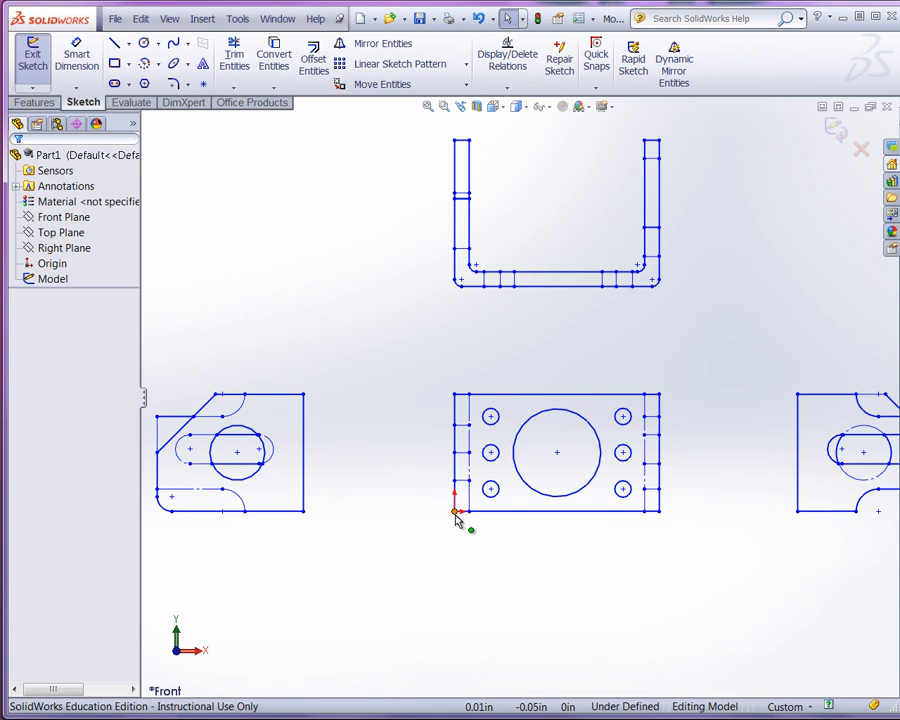
key(f)
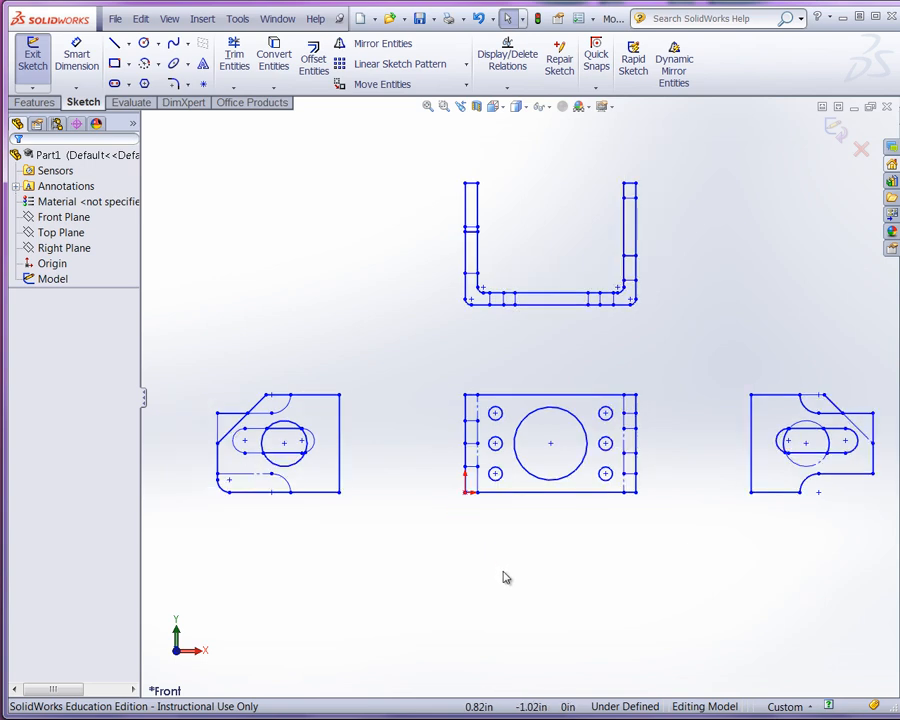
Show the 2D to 3D tools and assign the central view with the six small holes as the front sketch.
right_click(741, 54)
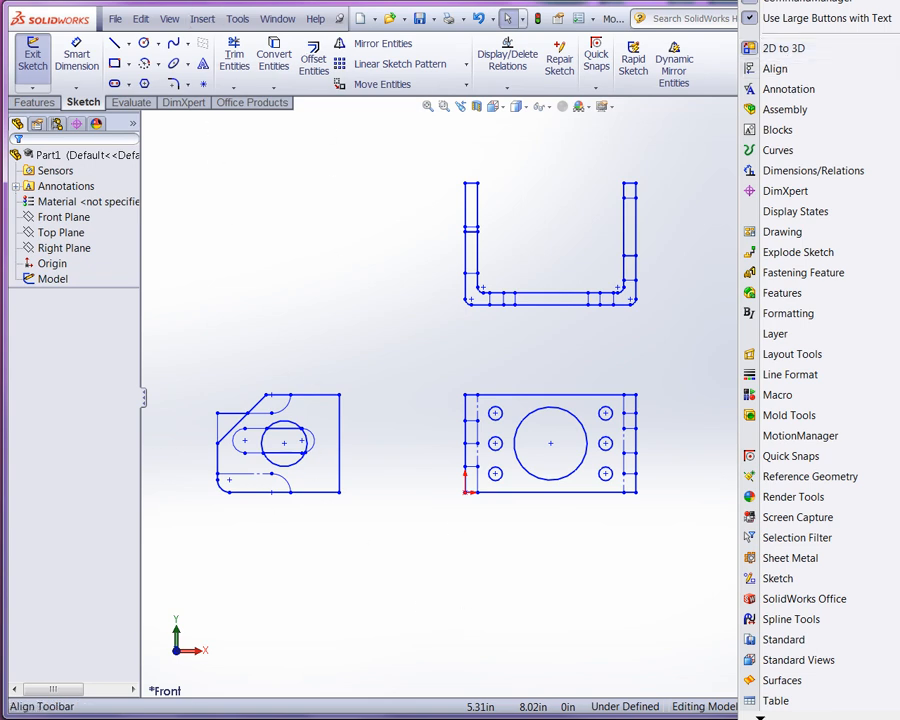
click(783, 48)
drag(466, 648, 410, 580)
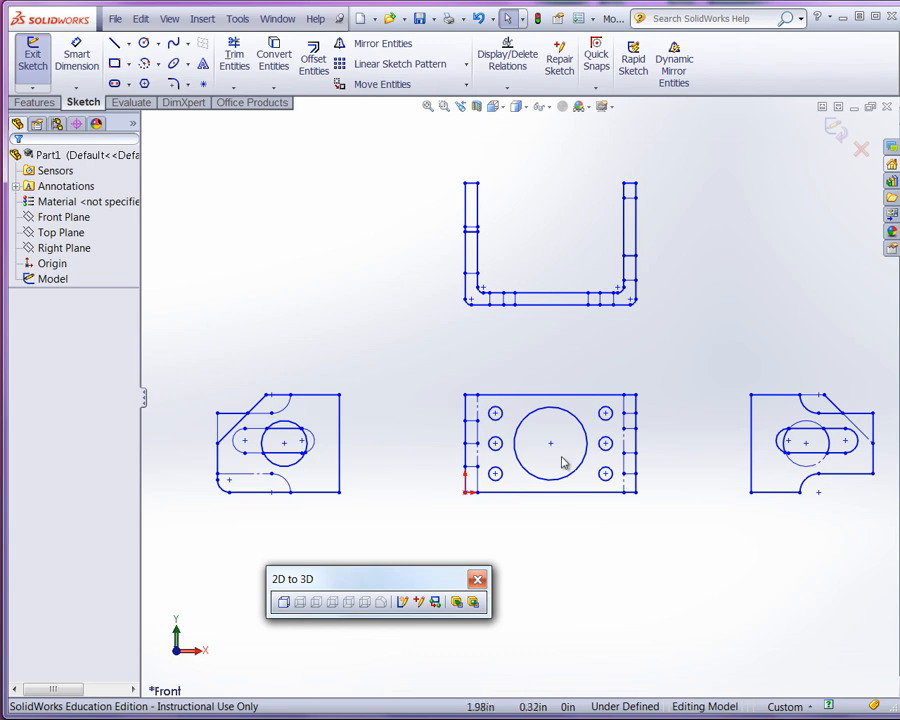
mouse_move(457, 402)
mouse_down()
mouse_move(554, 468)
mouse_move(655, 505)
mouse_up()
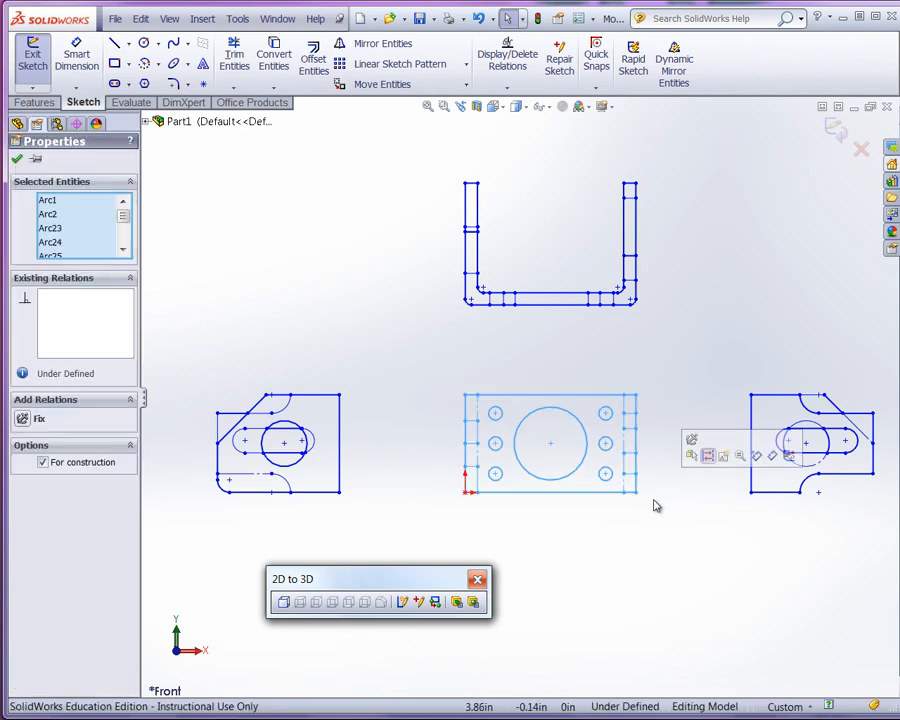
click(285, 604)
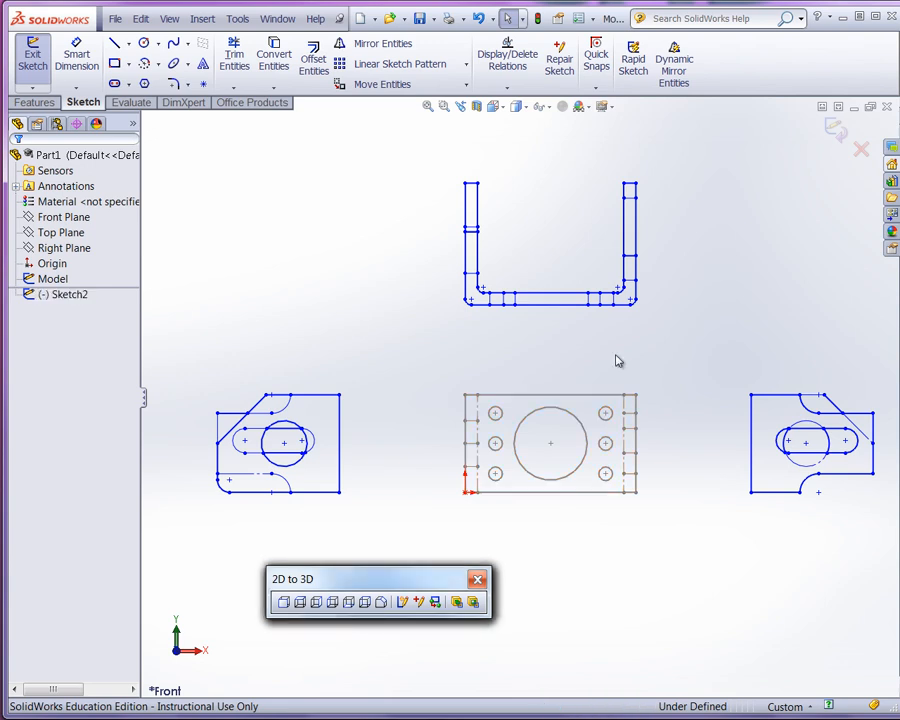
Assign the views on either side of the front view to the right sketch and the left sketch respectively.
mouse_move(718, 365)
mouse_down()
mouse_move(747, 392)
mouse_move(829, 518)
mouse_move(886, 524)
mouse_up()
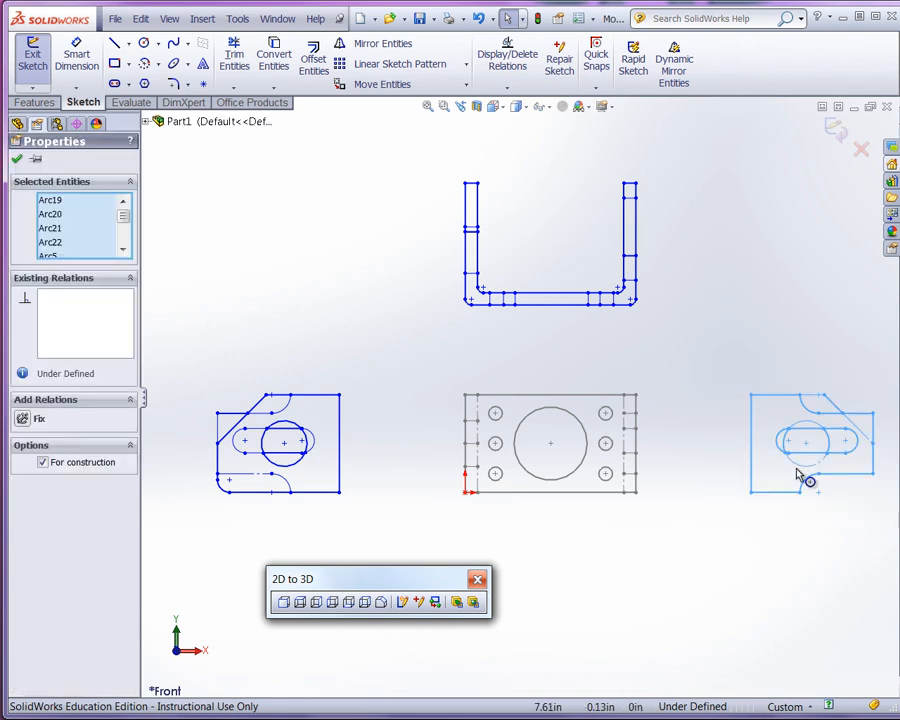
click(319, 603)
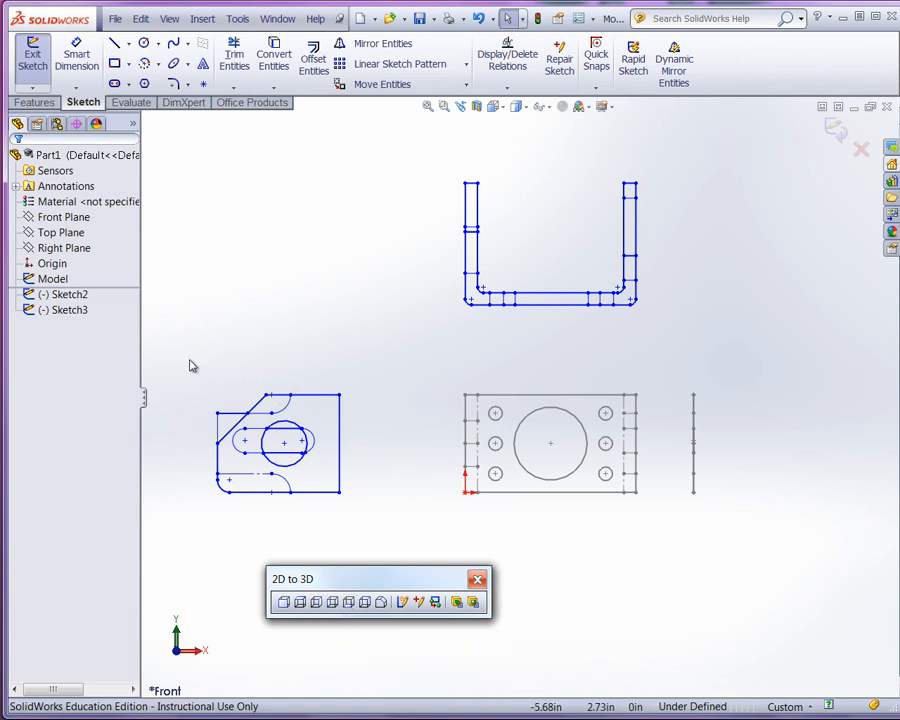
mouse_move(189, 360)
mouse_down()
mouse_move(333, 498)
mouse_move(372, 514)
mouse_up()
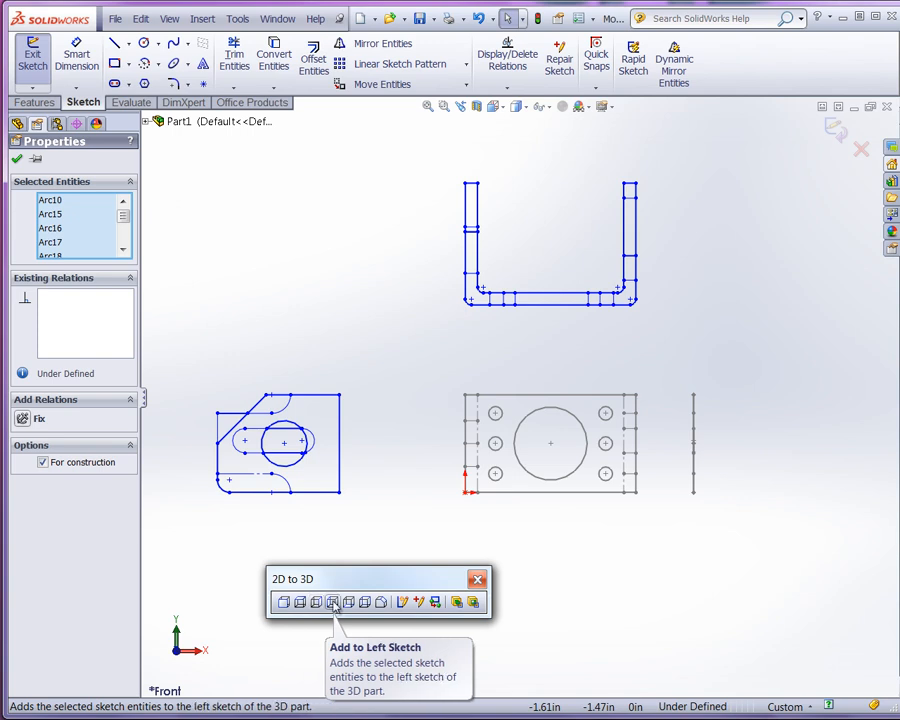
click(333, 603)
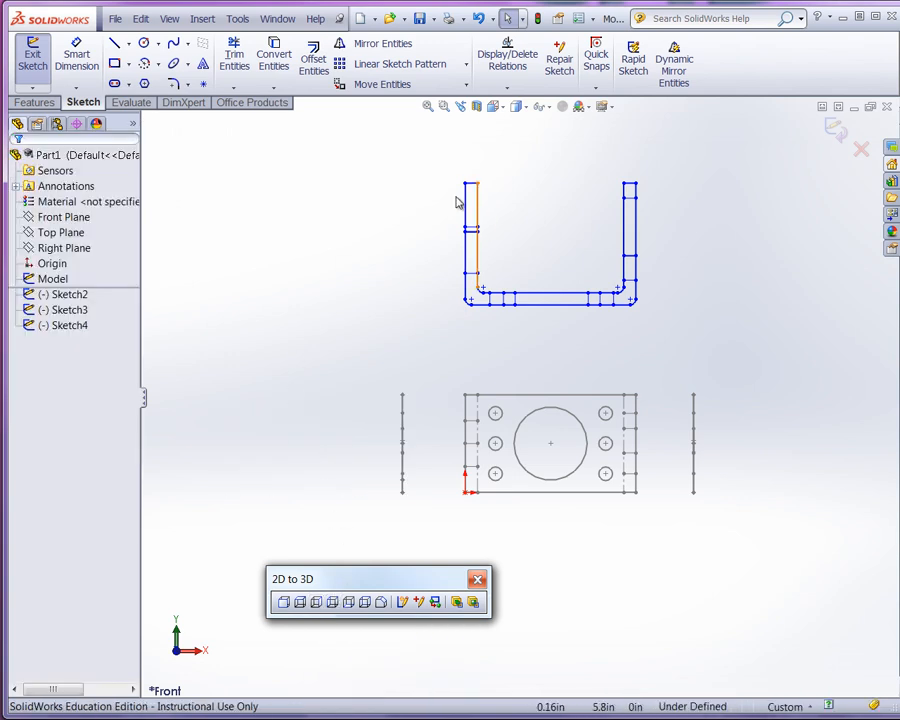
Assign the U-shaped view above the front view to the top sketch of the 3D part.
drag(400, 162, 703, 330)
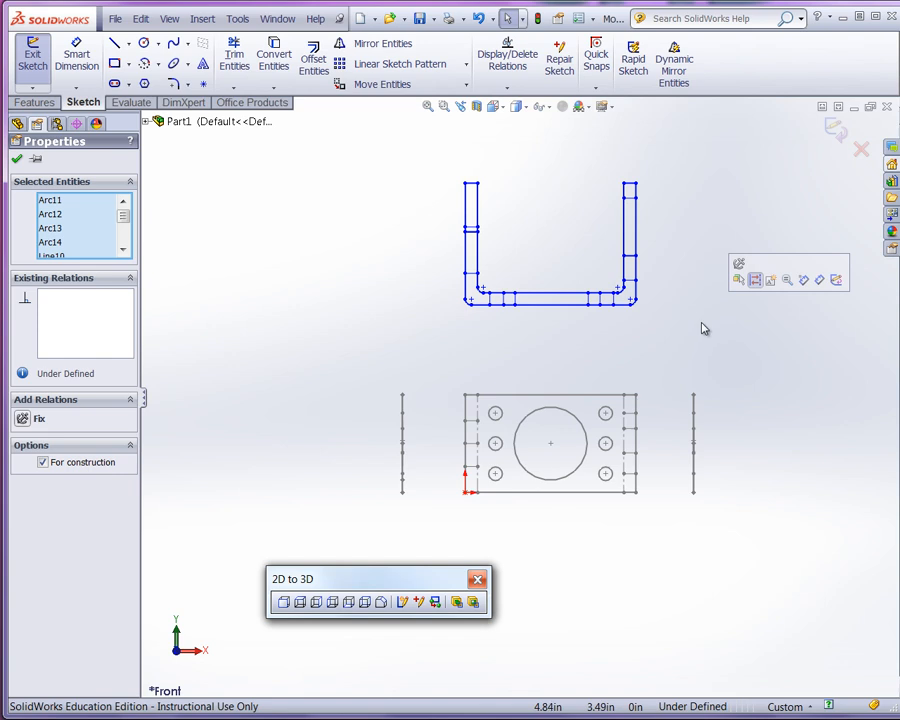
click(300, 603)
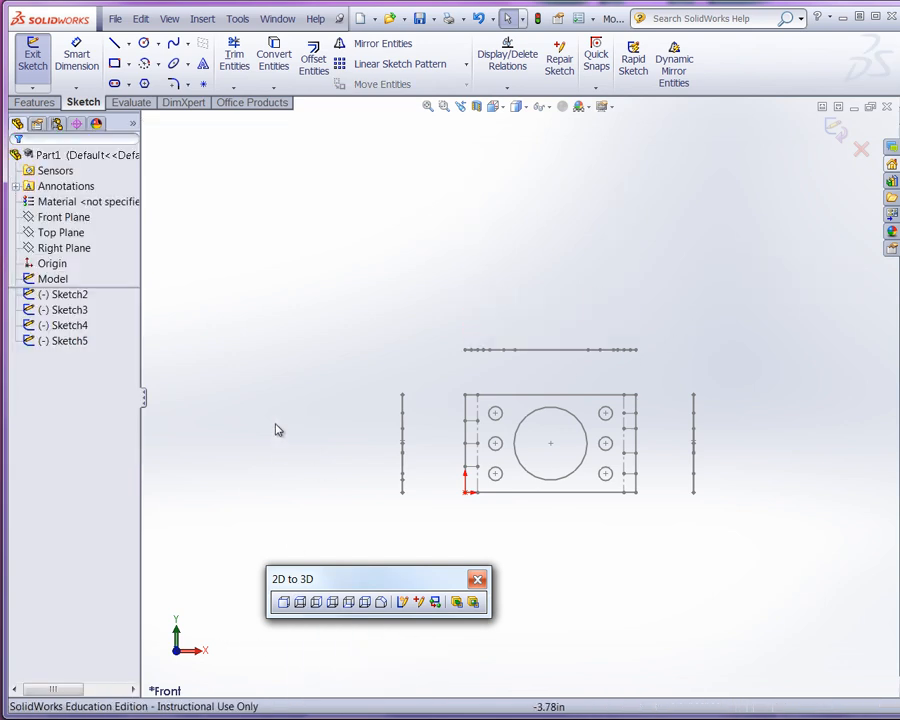
mouse_move(603, 532)
middle_down()
mouse_move(566, 518)
mouse_move(496, 572)
mouse_move(442, 536)
mouse_move(487, 566)
middle_up()
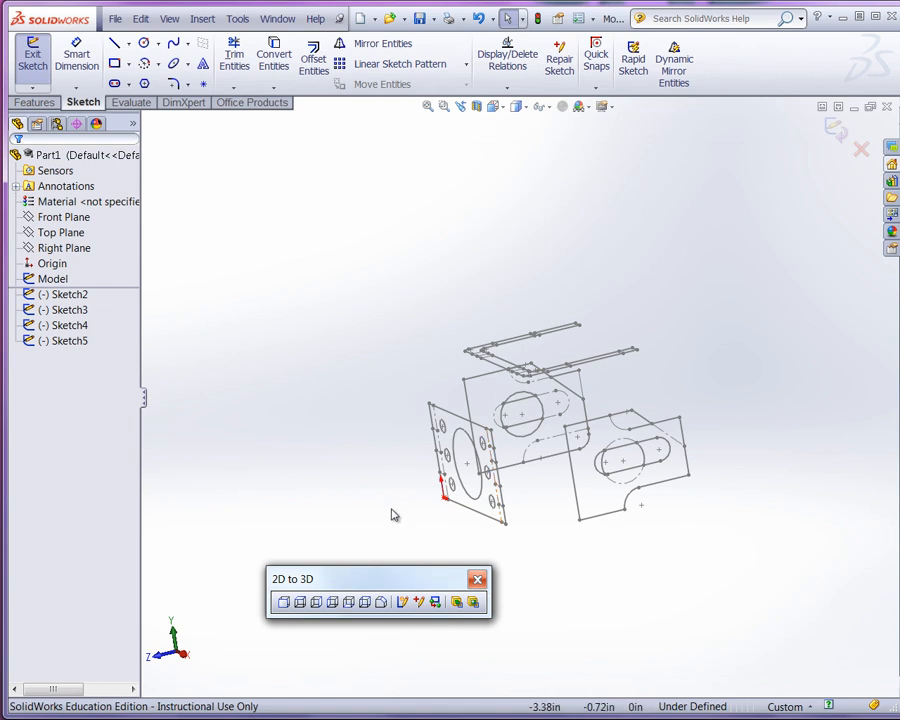
mouse_move(395, 515)
middle_down()
mouse_move(321, 422)
mouse_move(343, 604)
mouse_move(333, 599)
mouse_move(348, 487)
mouse_move(367, 484)
middle_up()
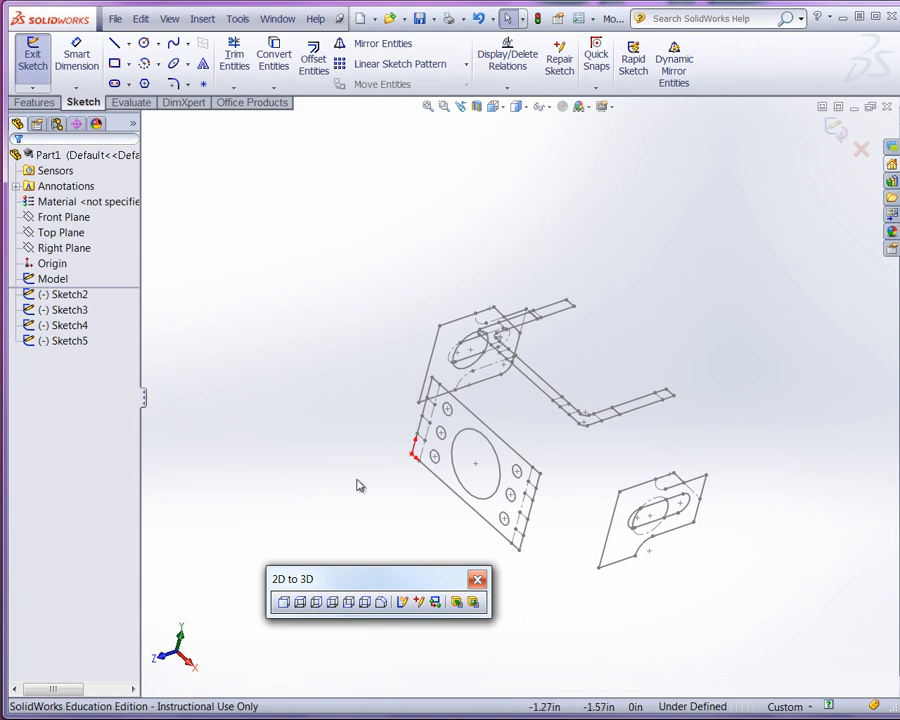
mouse_move(358, 482)
middle_down()
mouse_move(388, 406)
mouse_move(378, 476)
mouse_move(366, 476)
mouse_move(388, 476)
middle_up()
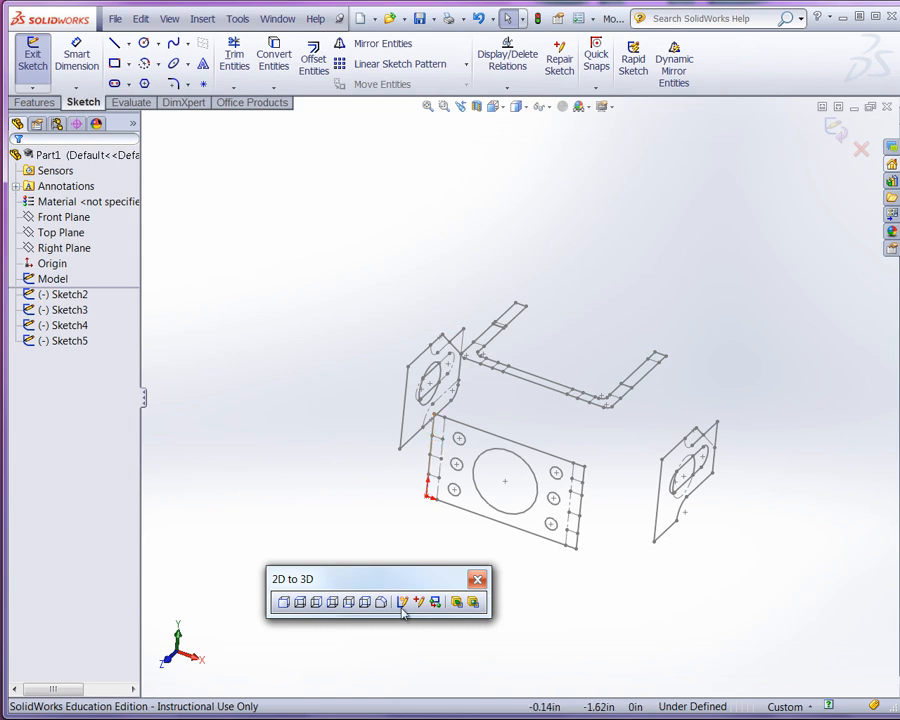
Align the left sketch's outer vertical edge with the left vertical edge of the front sketch.
drag(377, 580, 414, 206)
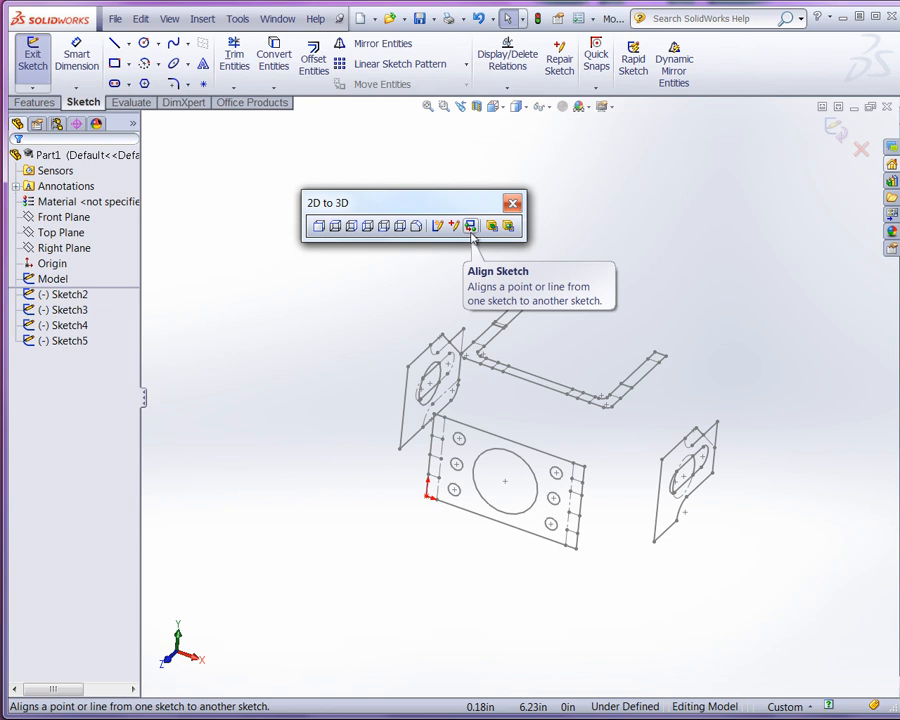
click(406, 425)
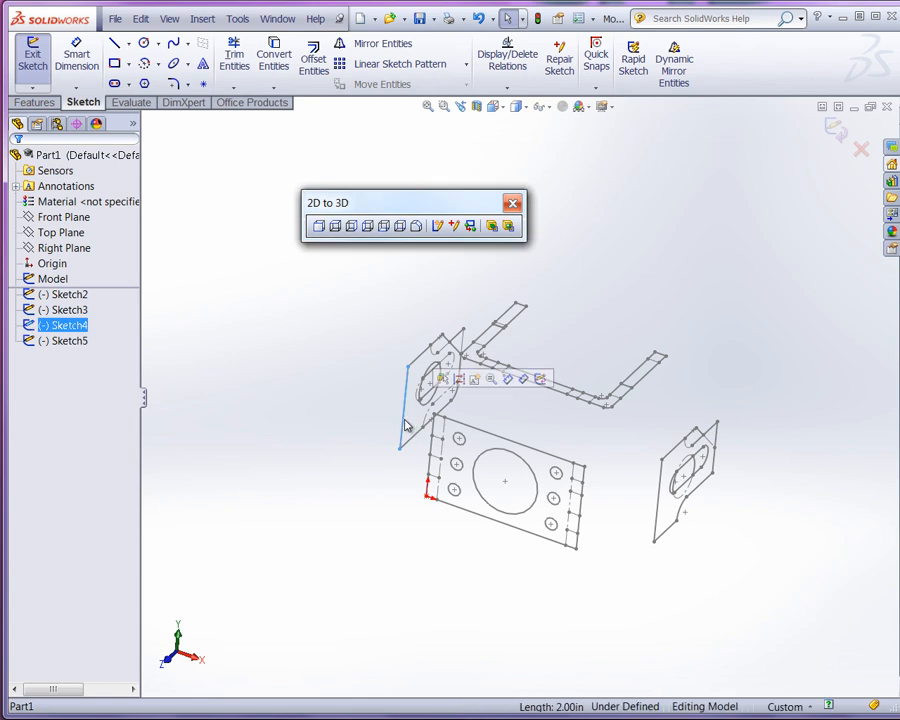
scroll(444, 456, down, 5)
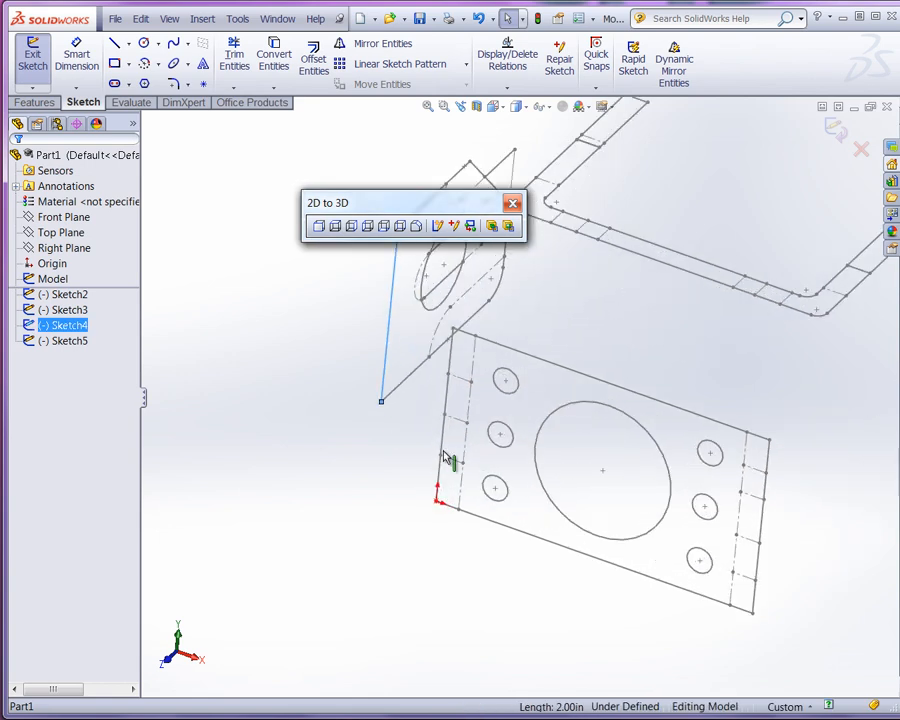
ctrl+click(446, 457)
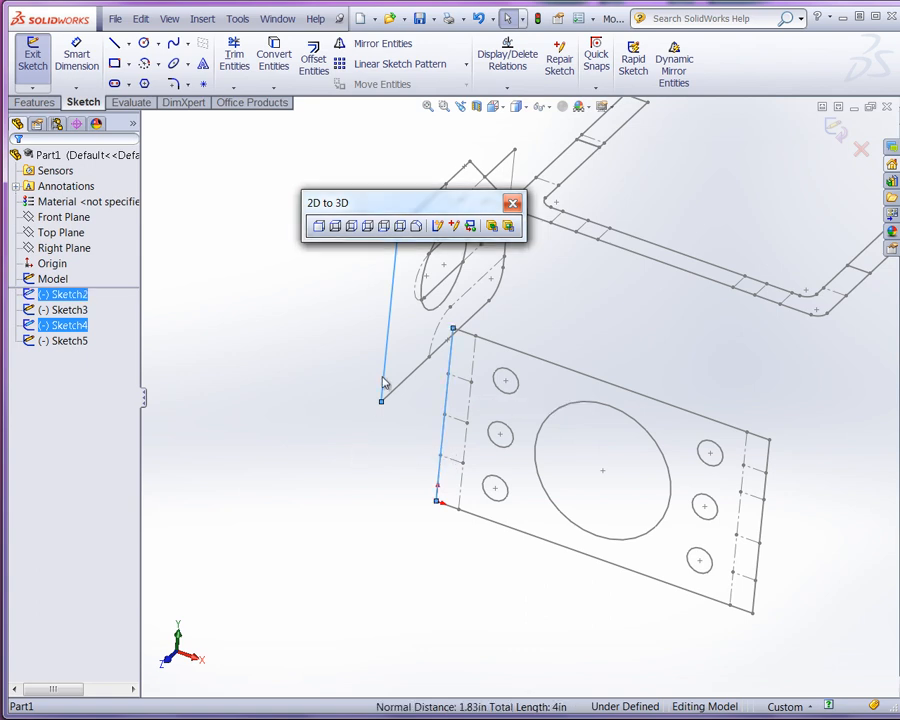
click(472, 228)
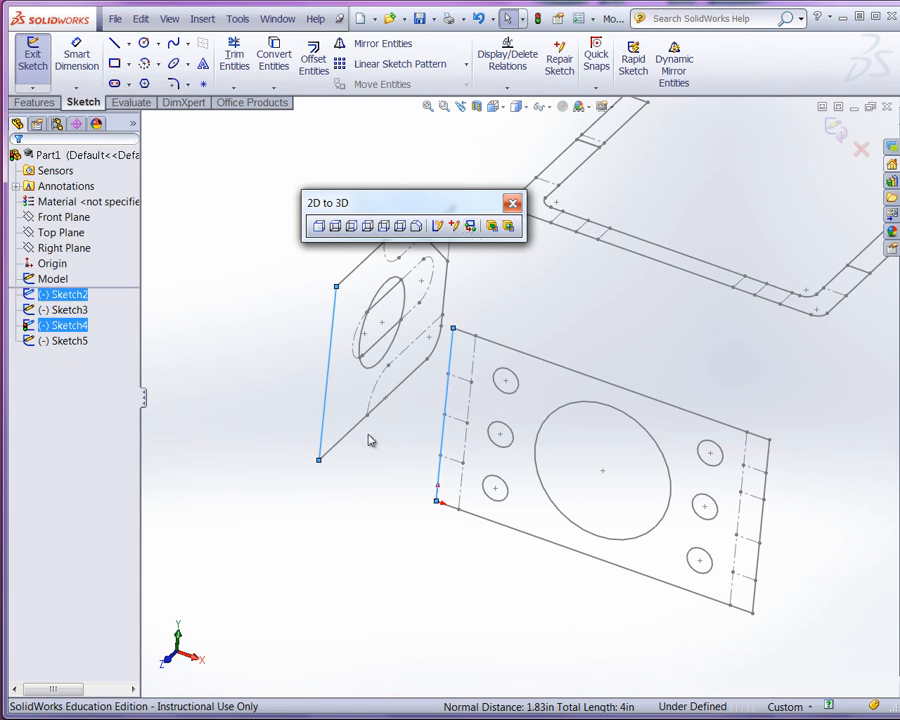
mouse_move(328, 562)
middle_down()
mouse_move(520, 589)
mouse_move(497, 622)
mouse_move(506, 613)
mouse_move(428, 575)
mouse_move(360, 555)
mouse_move(287, 552)
middle_up()
scroll(285, 551, up, 3)
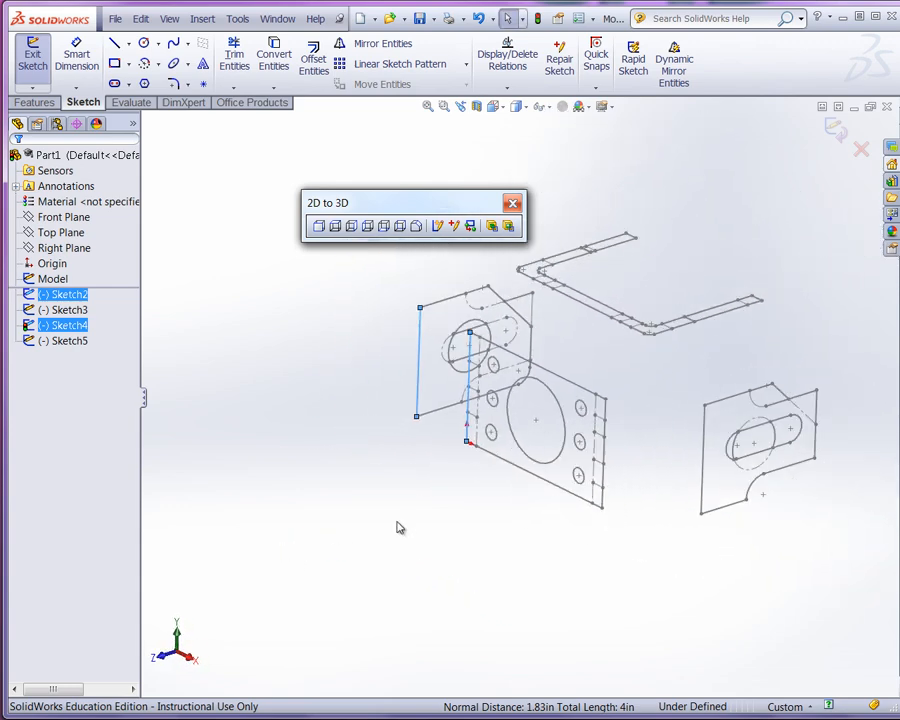
click(612, 598)
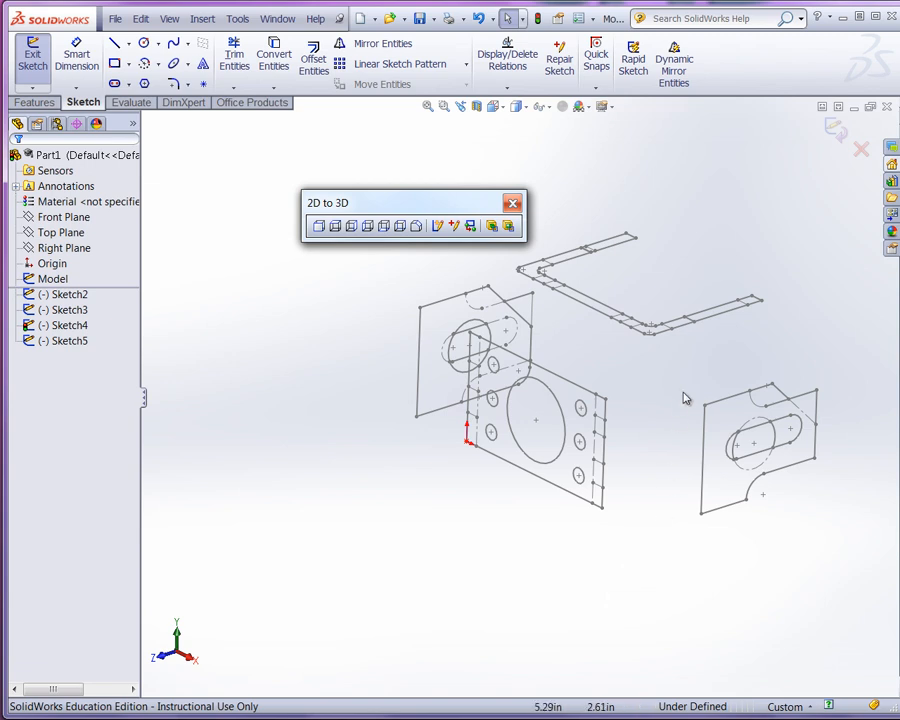
Align the near vertical edge of the right sketch with the right vertical edge of the front sketch.
scroll(694, 389, down, 2)
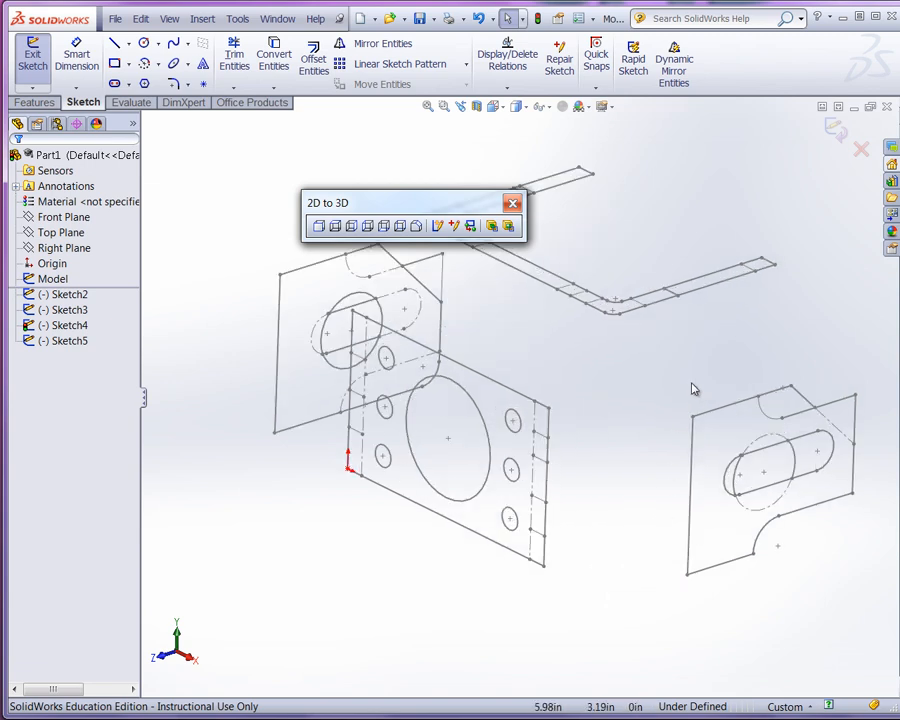
click(694, 442)
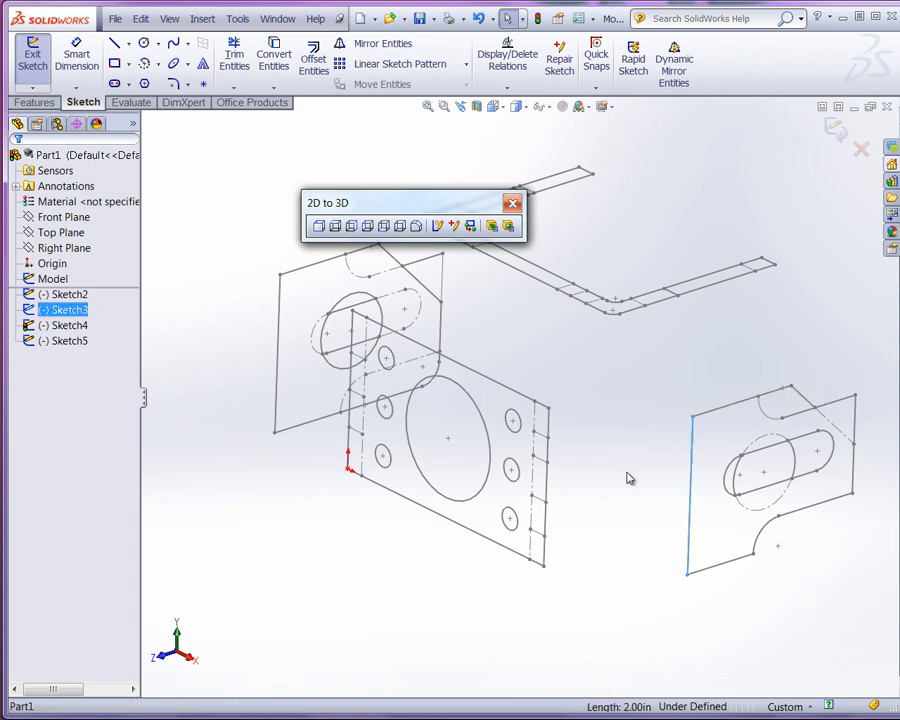
ctrl+click(549, 494)
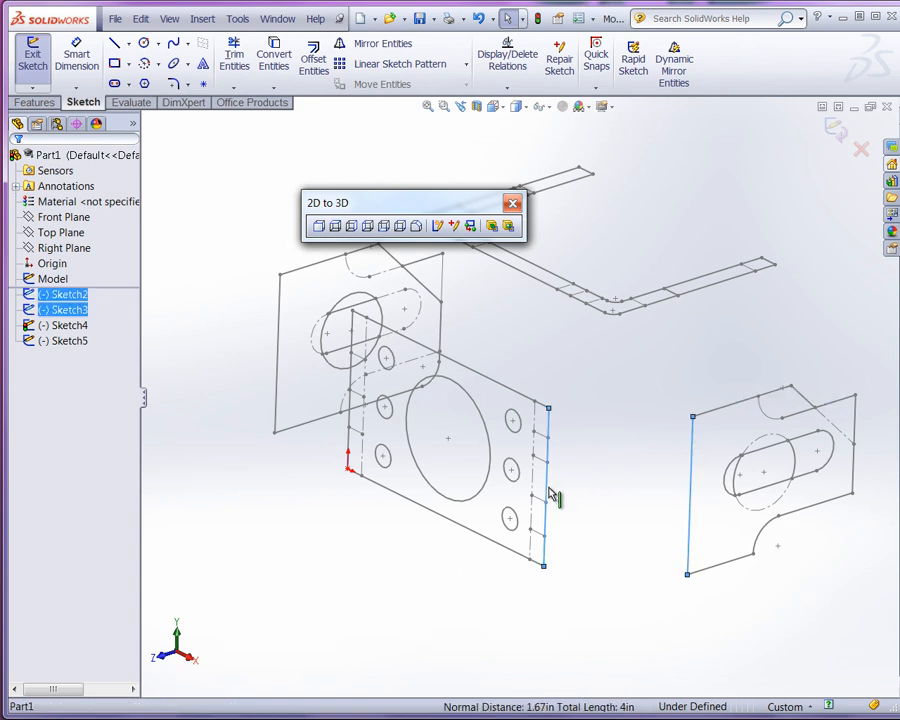
click(474, 228)
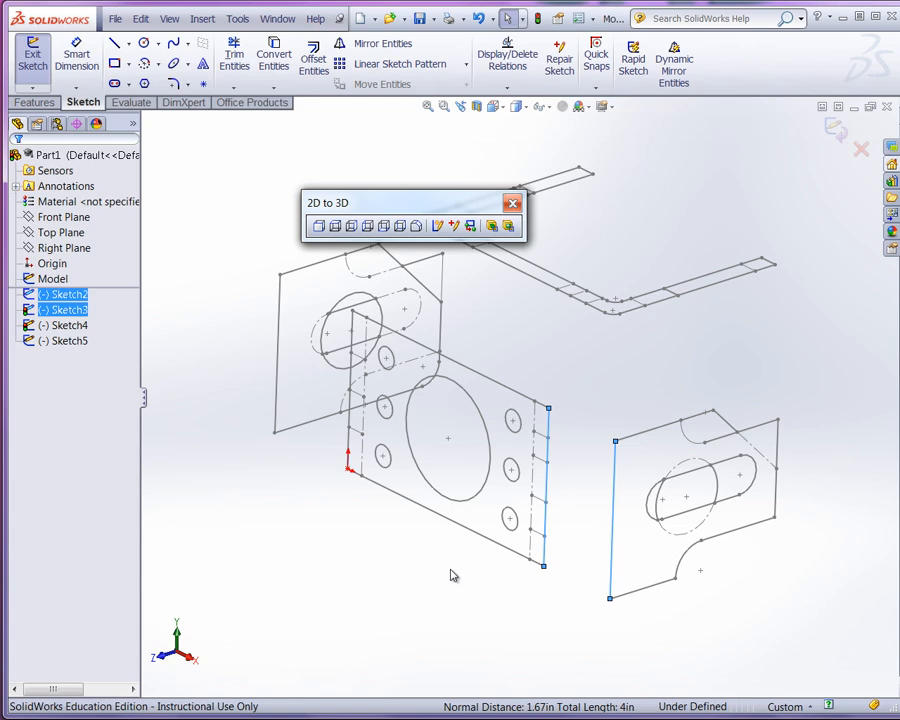
mouse_move(424, 621)
middle_down()
mouse_move(440, 601)
mouse_move(516, 568)
mouse_move(488, 577)
mouse_move(491, 585)
middle_up()
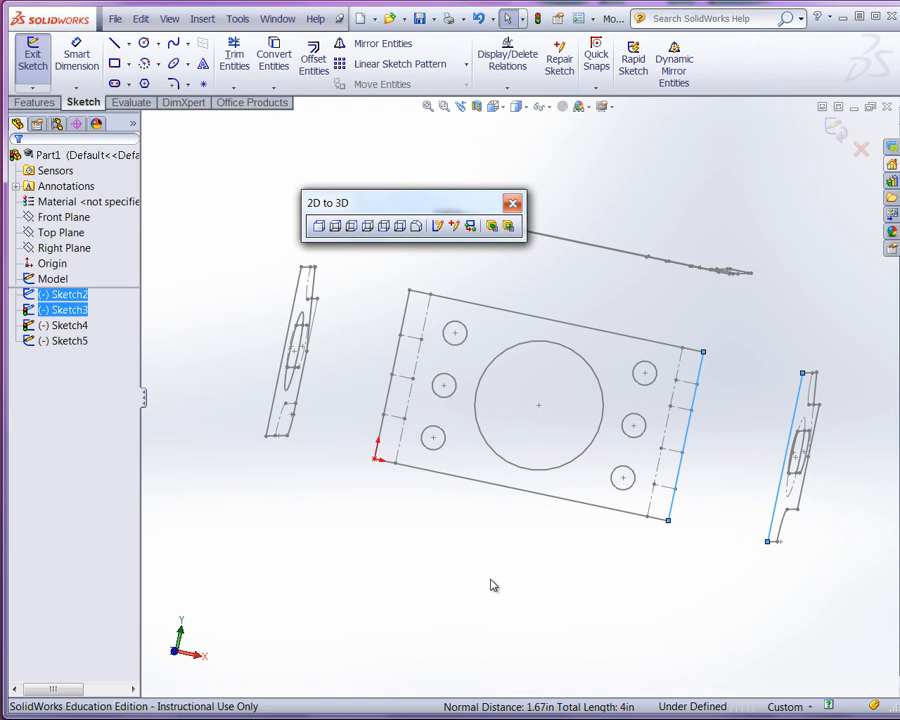
mouse_move(558, 611)
middle_down()
mouse_move(492, 565)
mouse_move(404, 543)
mouse_move(428, 544)
mouse_move(520, 597)
mouse_move(520, 635)
mouse_move(564, 650)
mouse_move(516, 665)
mouse_move(474, 609)
mouse_move(466, 639)
mouse_move(485, 645)
middle_up()
click(601, 390)
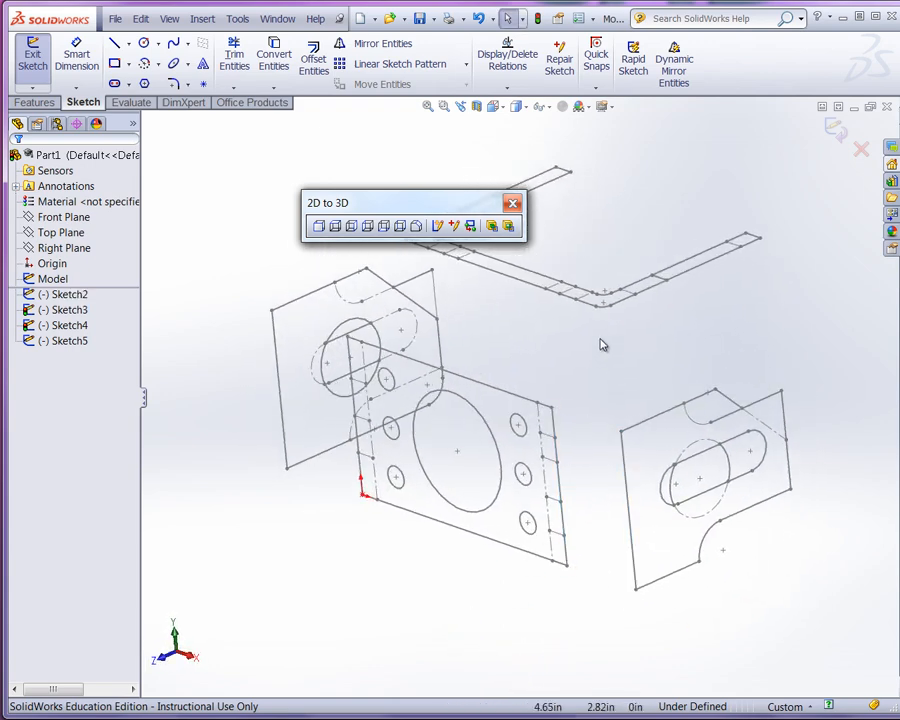
Align the outer front edge of the U-shaped top sketch with the front sketch's upper edge.
click(505, 283)
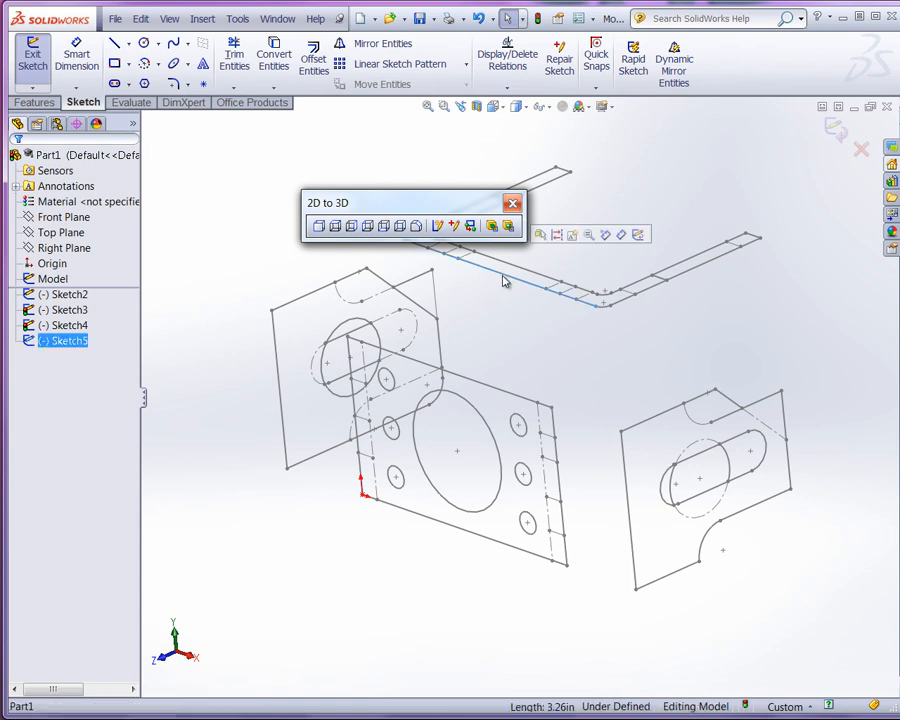
ctrl+click(494, 388)
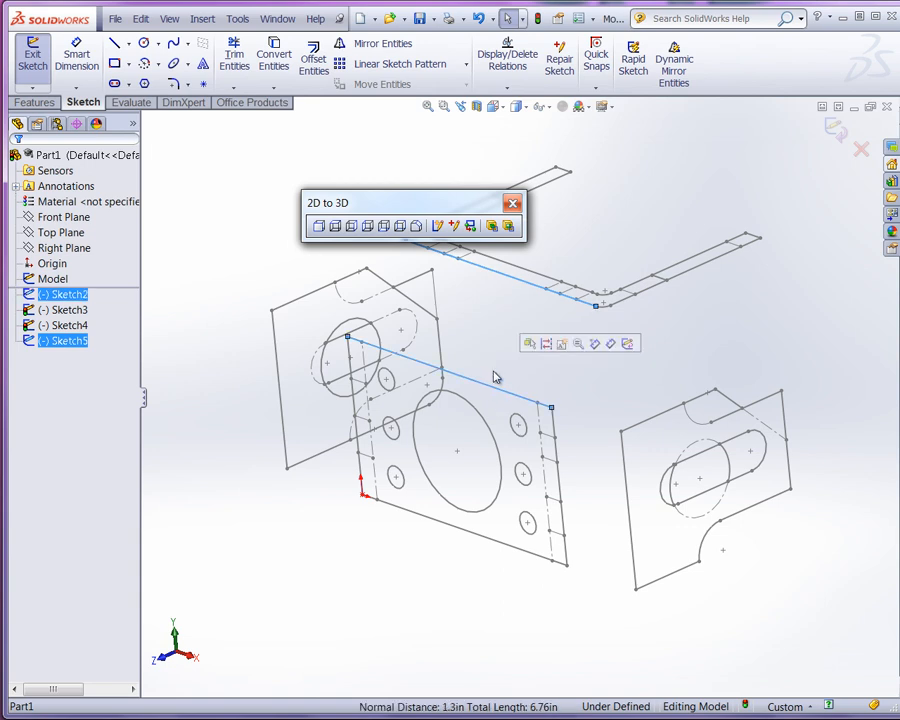
click(470, 226)
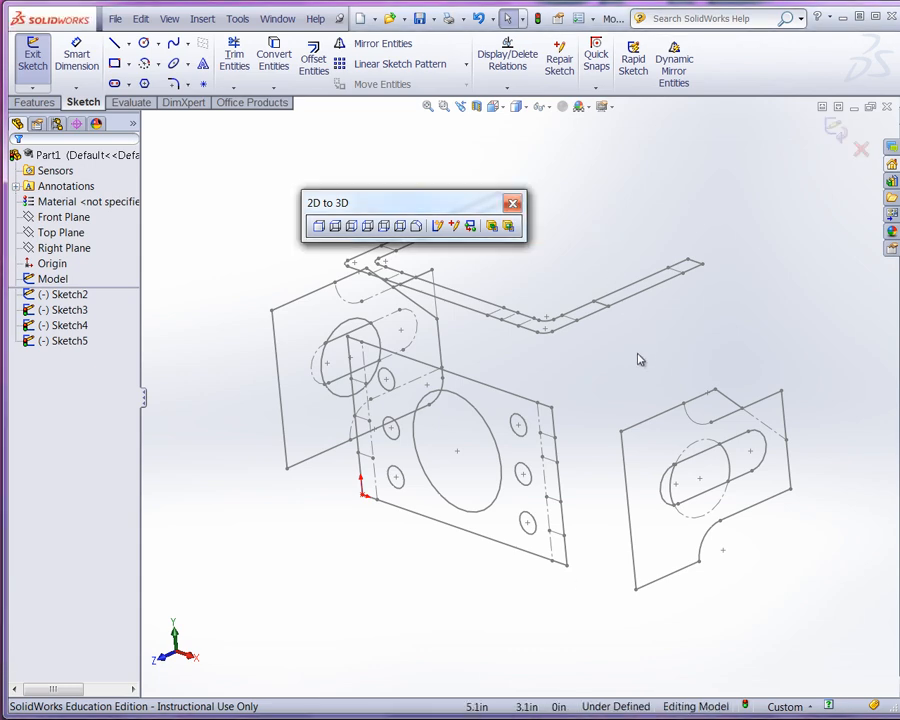
Exit the Model sketch after inspecting the aligned views and check the extracted view sketches.
scroll(727, 420, down, 5)
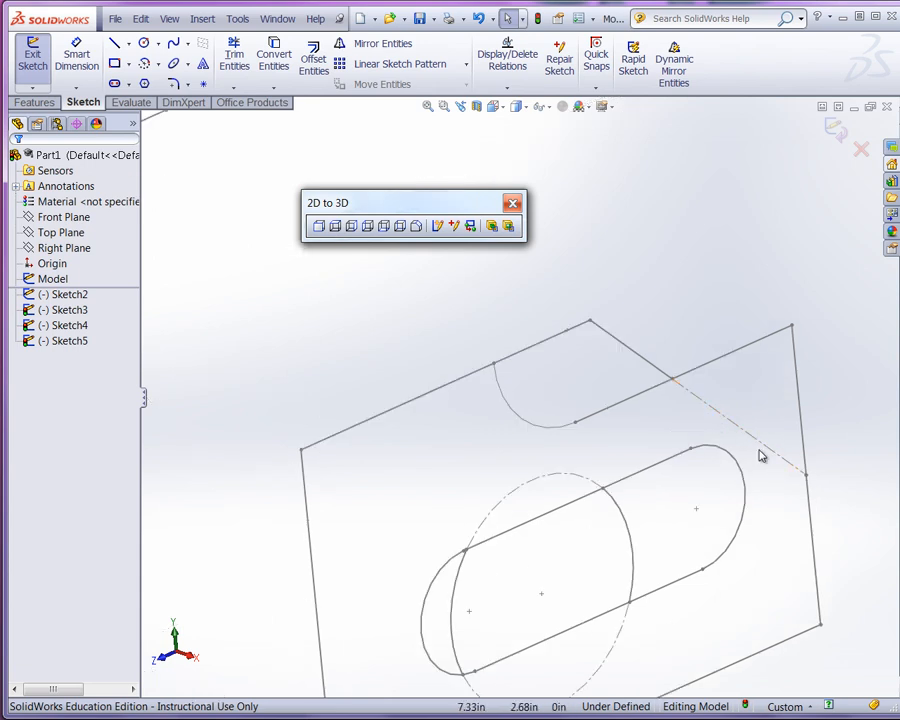
scroll(708, 487, up, 3)
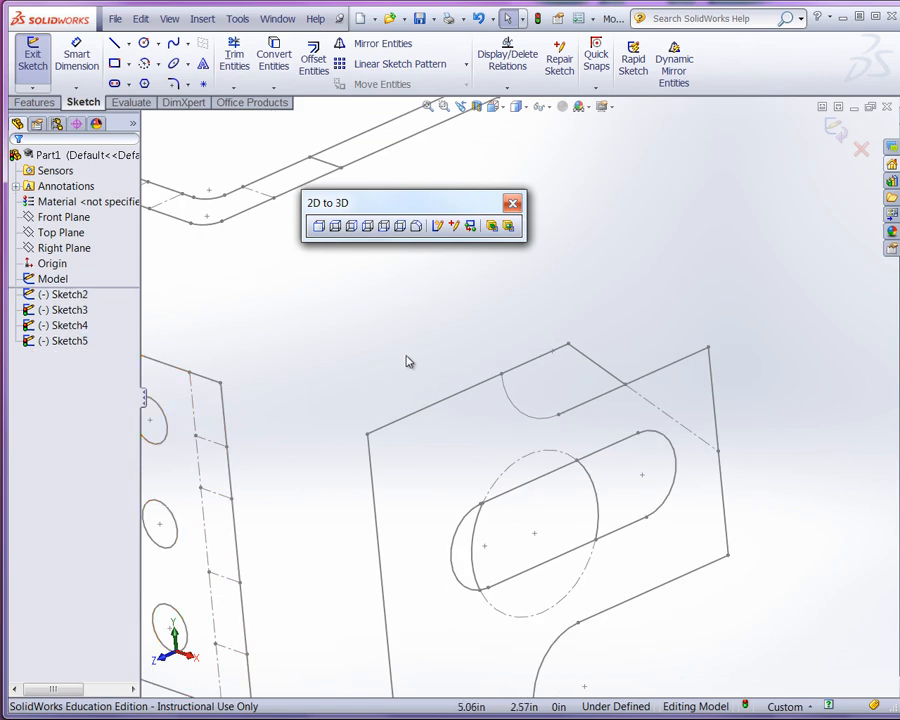
scroll(645, 495, up, 3)
scroll(540, 420, up, 3)
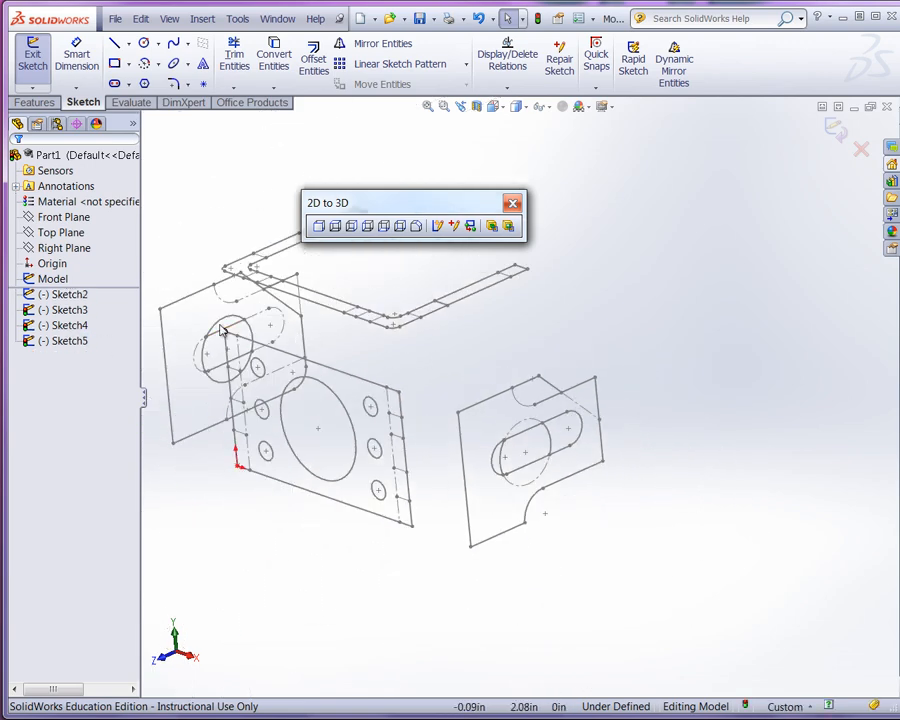
scroll(360, 330, down, 2)
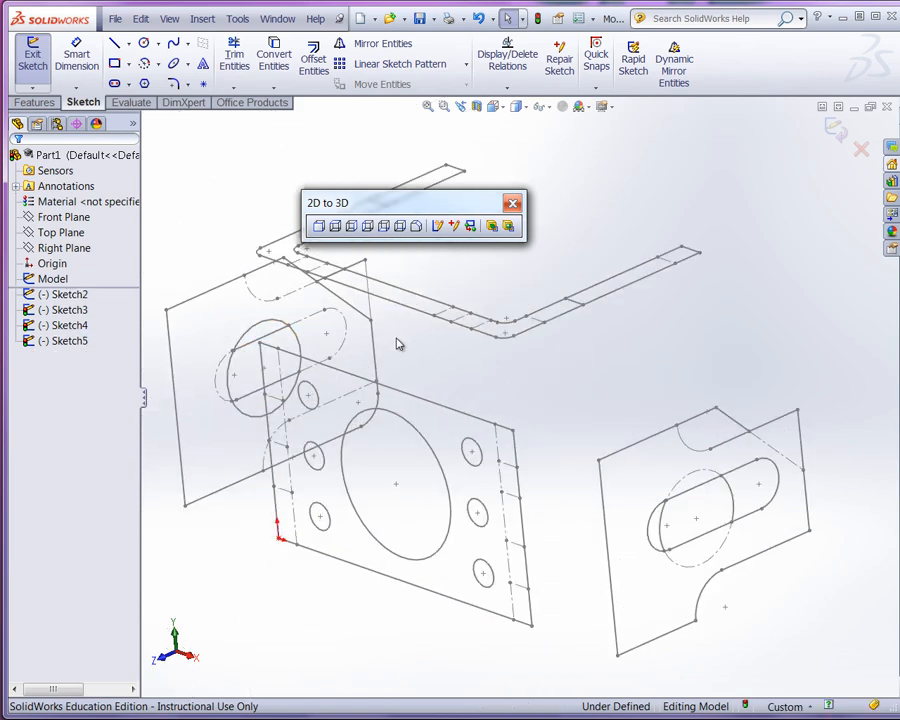
click(838, 135)
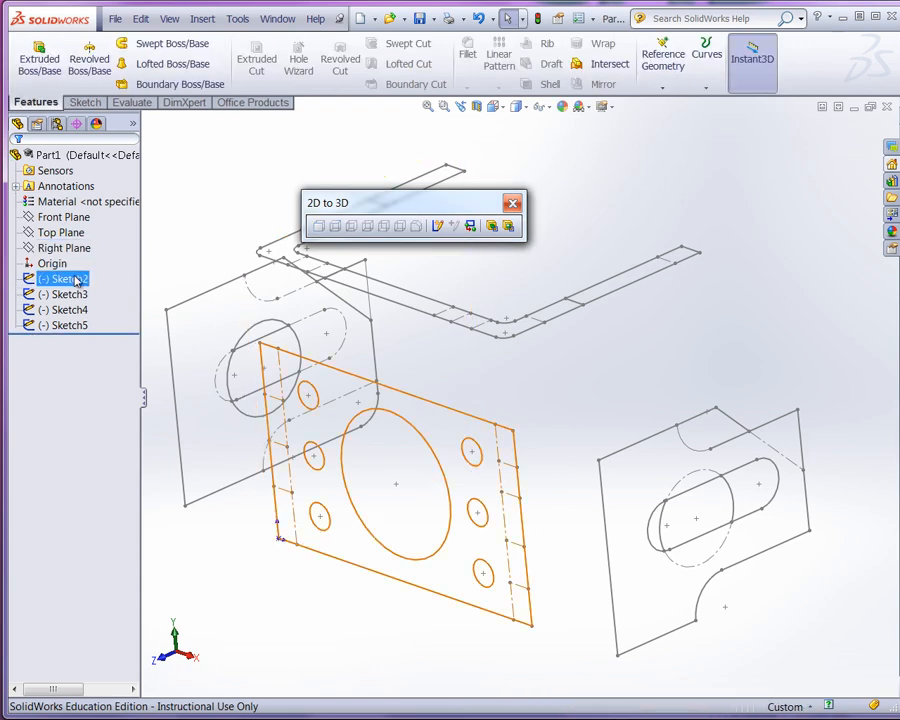
click(63, 325)
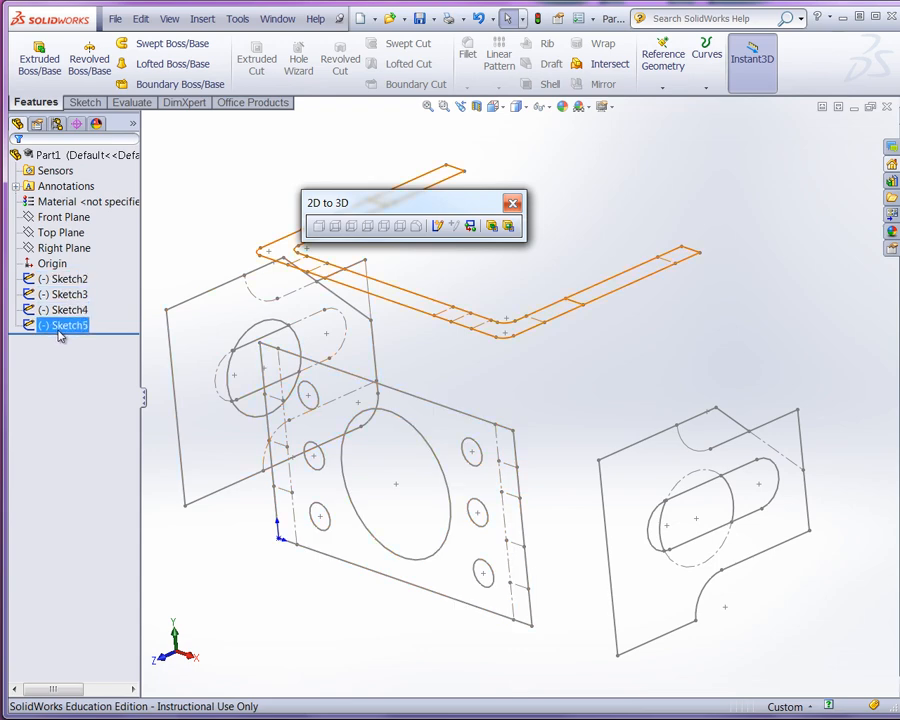
Rename Sketch2, the front view, as "Front sketch".
click(73, 281)
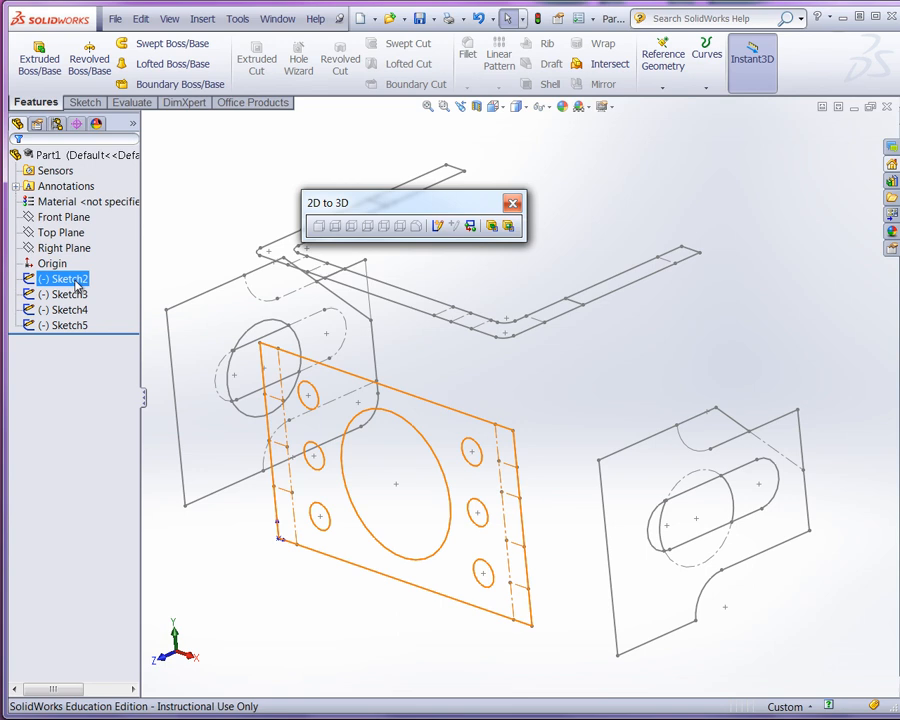
click(70, 284)
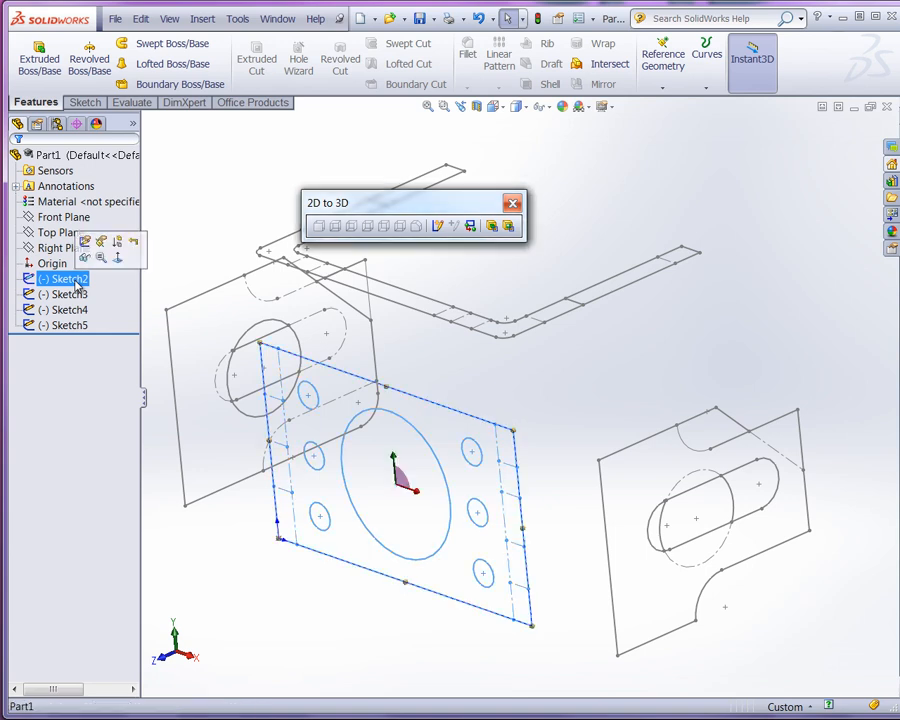
click(68, 281)
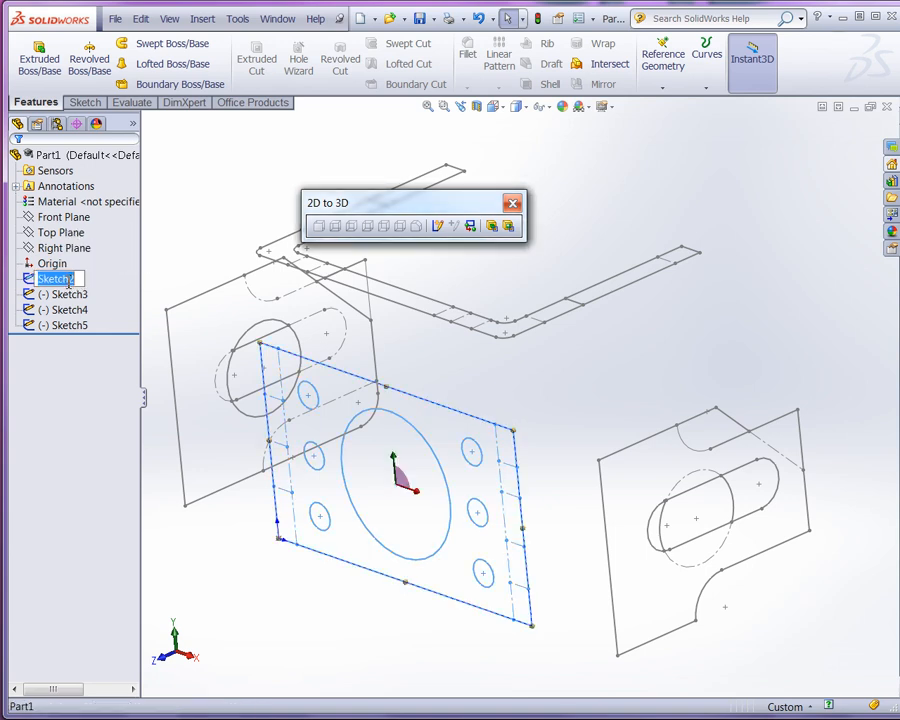
text(Fro)
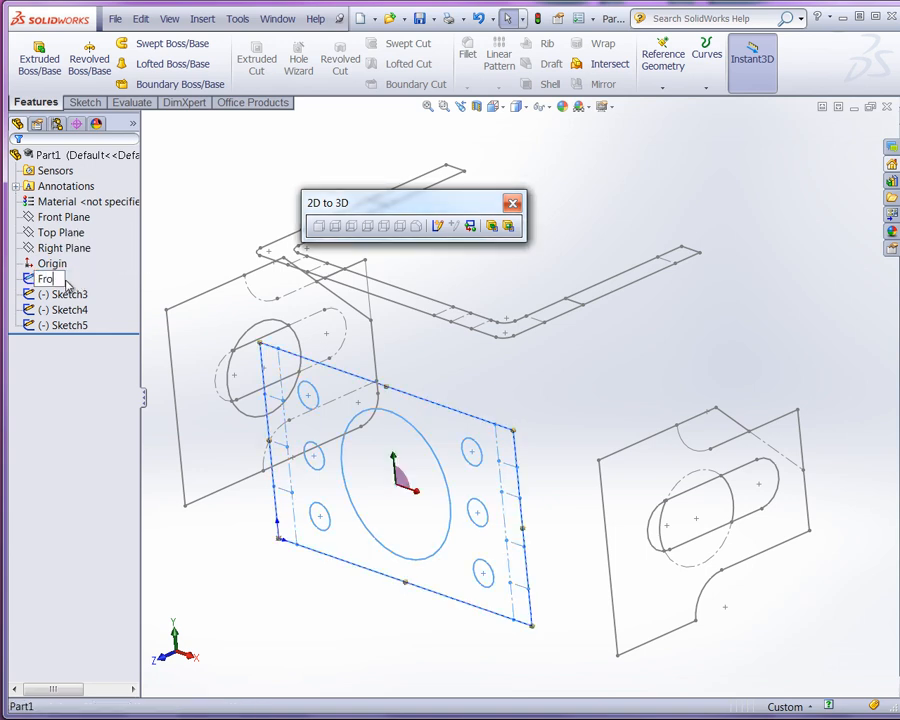
text(nt Sketch)
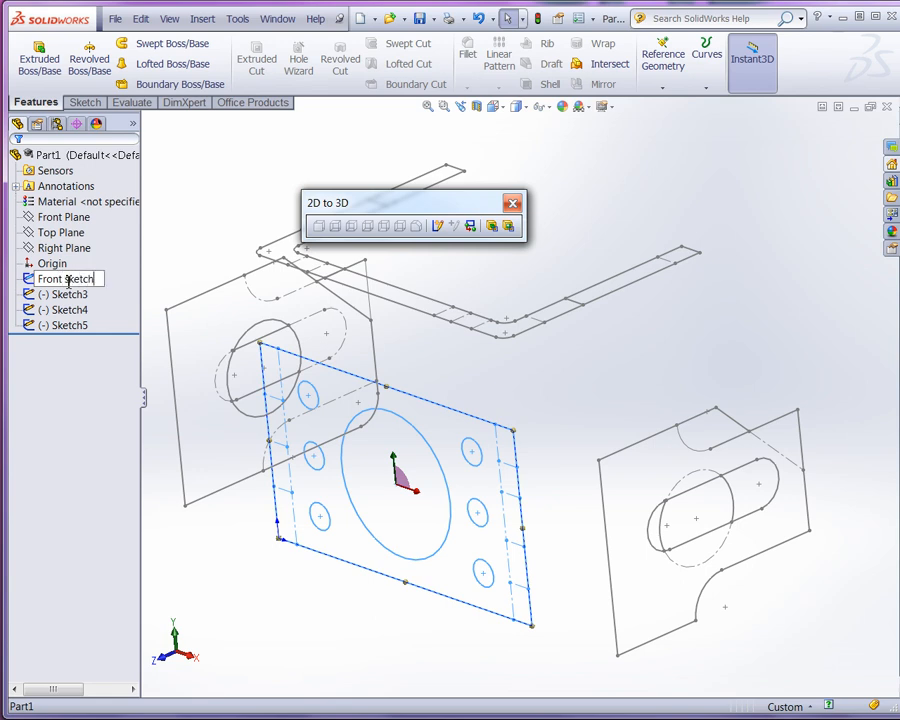
key(Return)
Rename Sketch3, the right view, as "right Sketch3".
ctrl+click(62, 296)
click(62, 296)
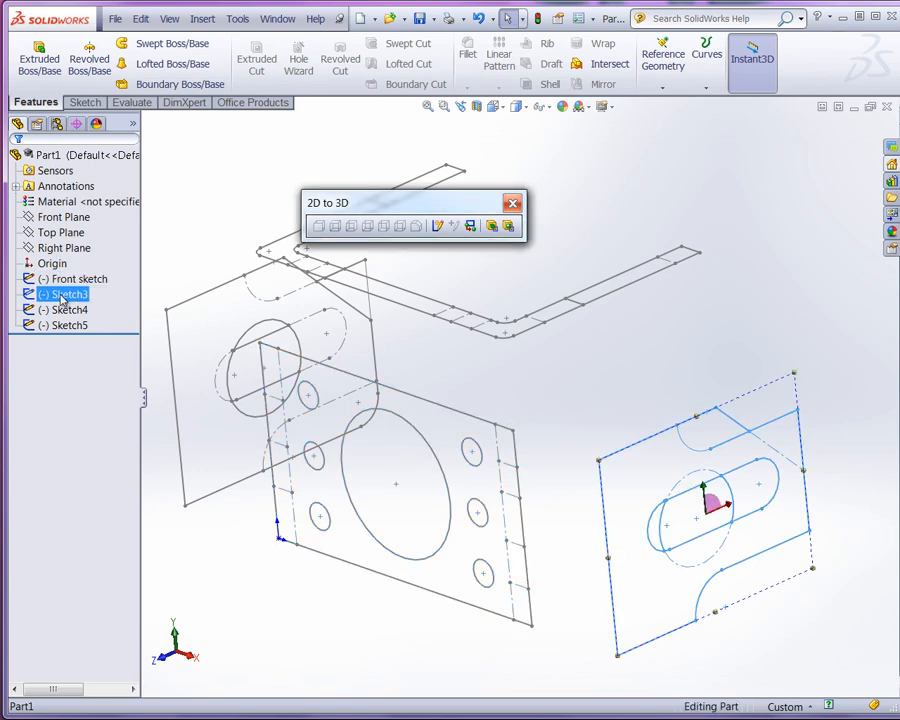
click(45, 295)
click(42, 296)
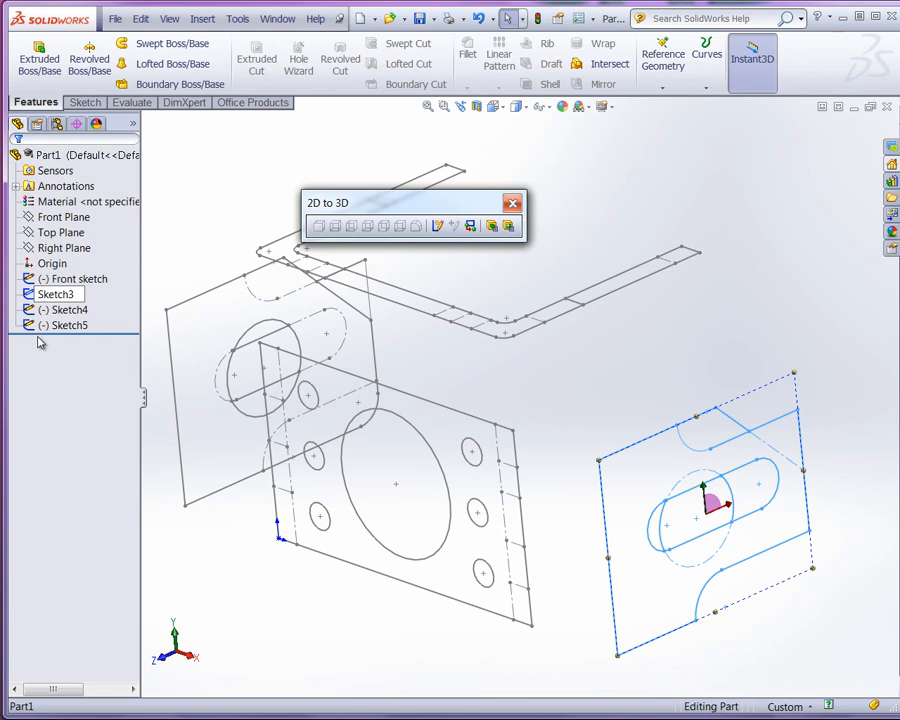
text(right)
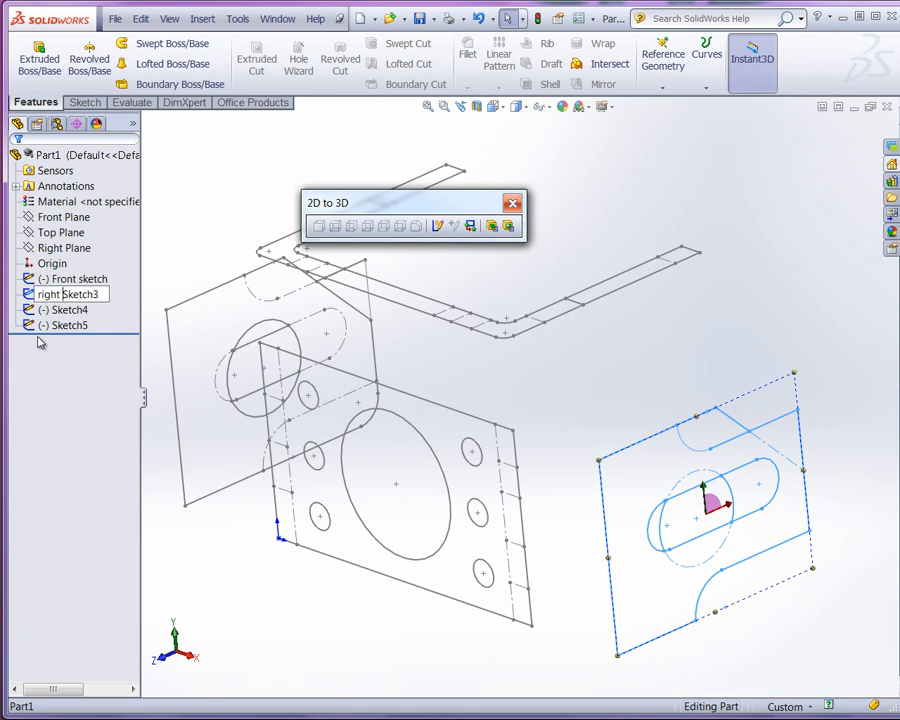
key(Return)
Rename Sketch4, the left view, as "Left Sketch4".
ctrl+click(70, 312)
click(58, 311)
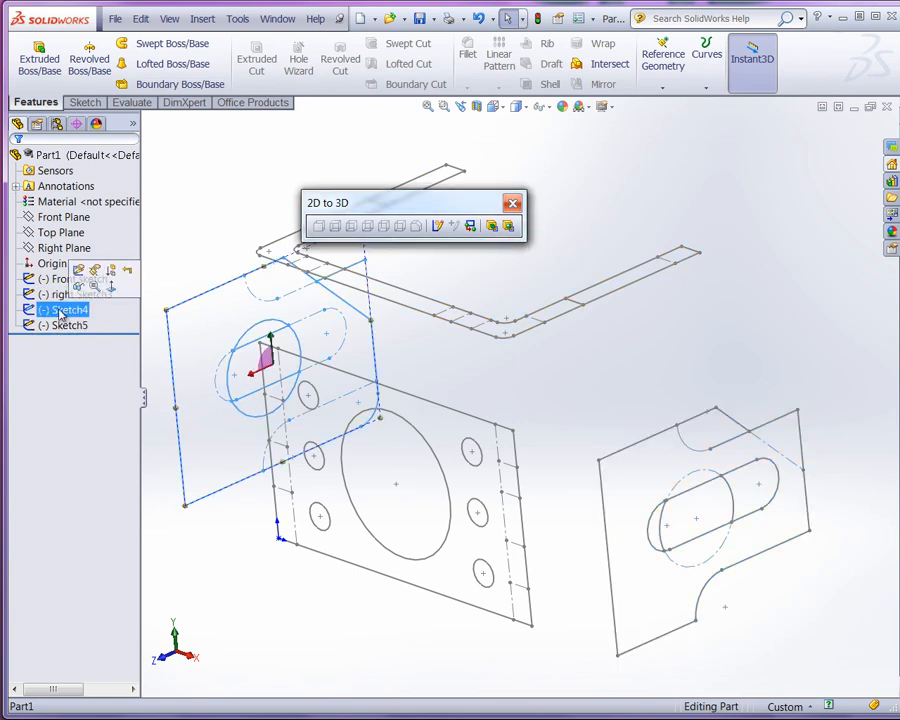
click(45, 311)
click(44, 313)
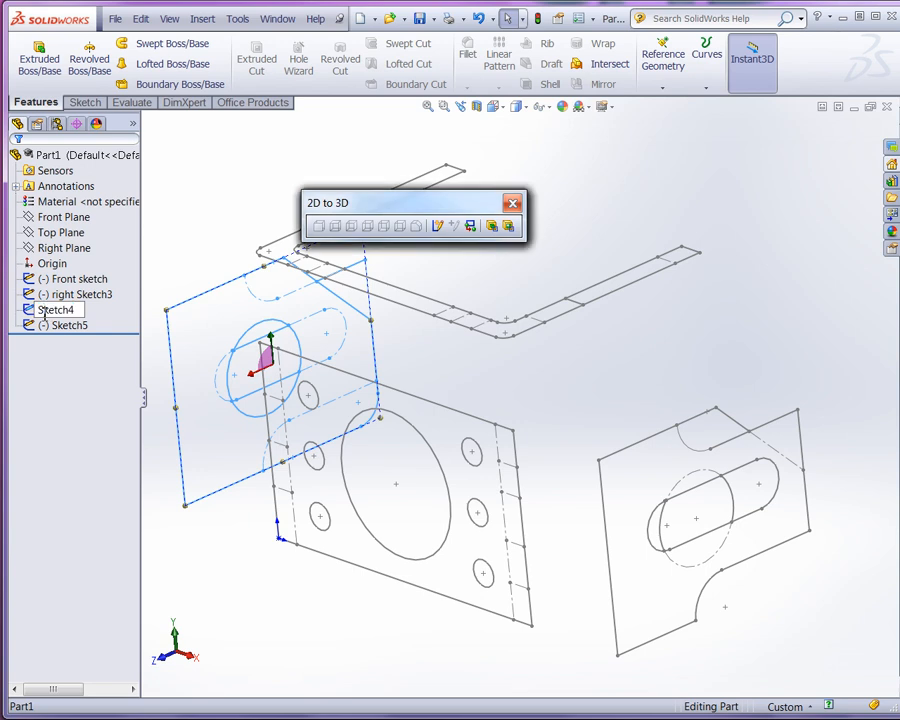
text(Left)
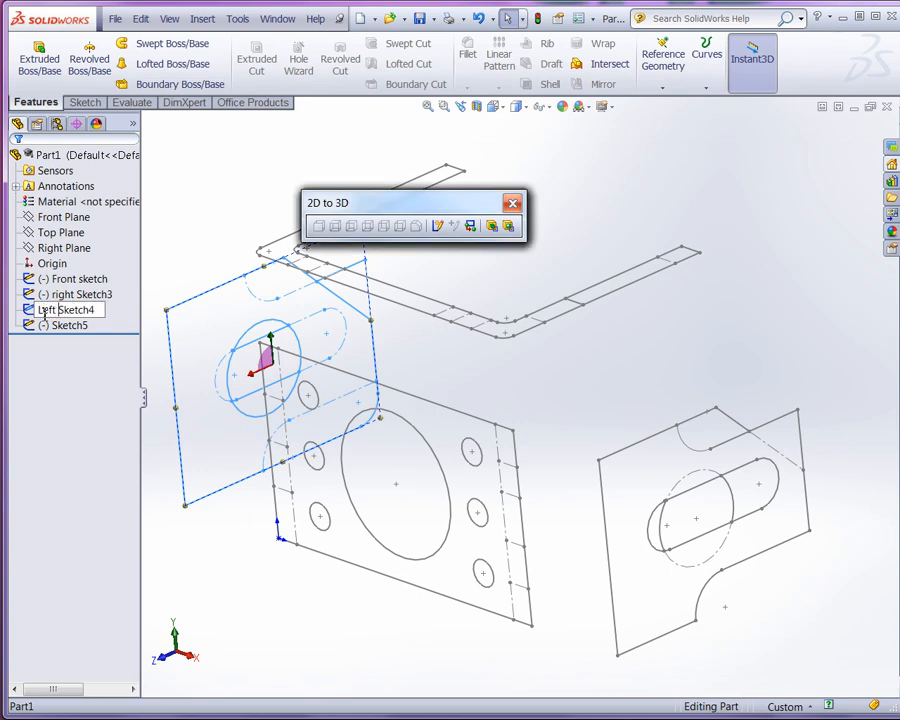
key(Return)
Rename Sketch5, the top view, as "Top Sketch5".
click(60, 326)
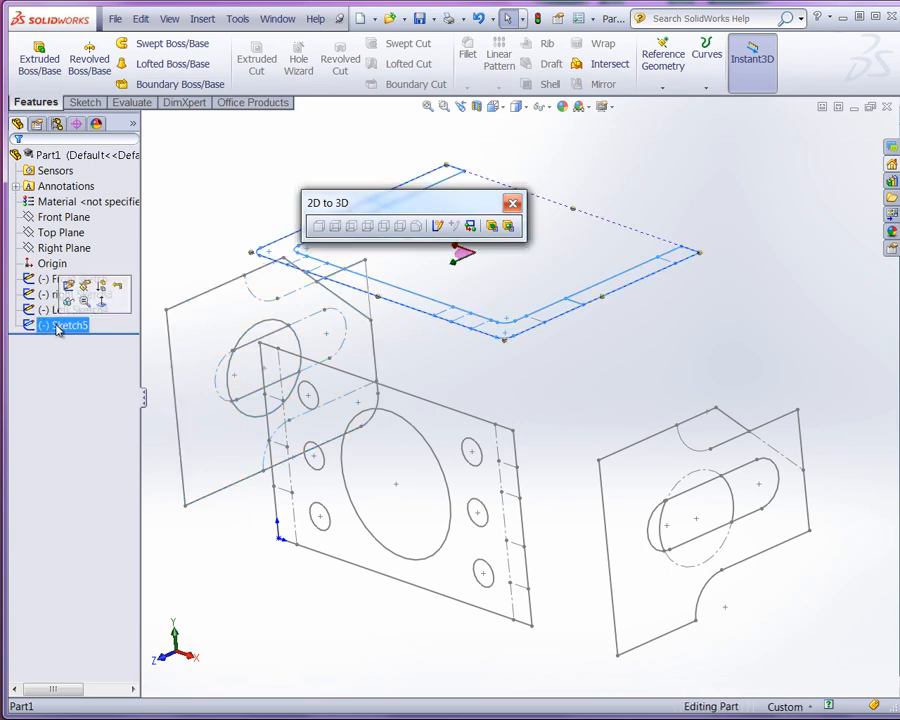
click(60, 326)
click(40, 326)
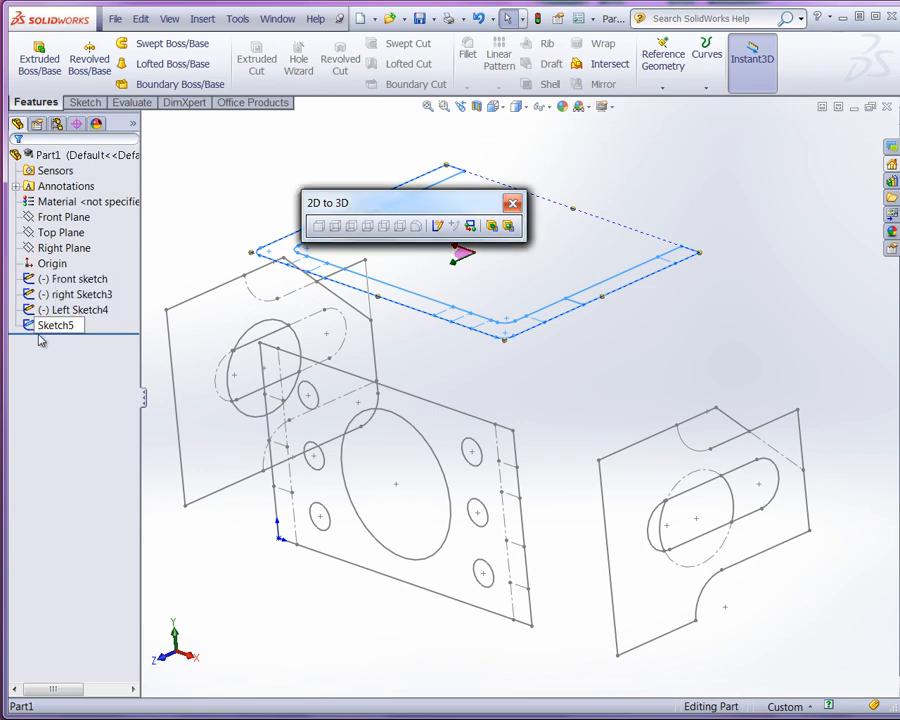
text(Top)
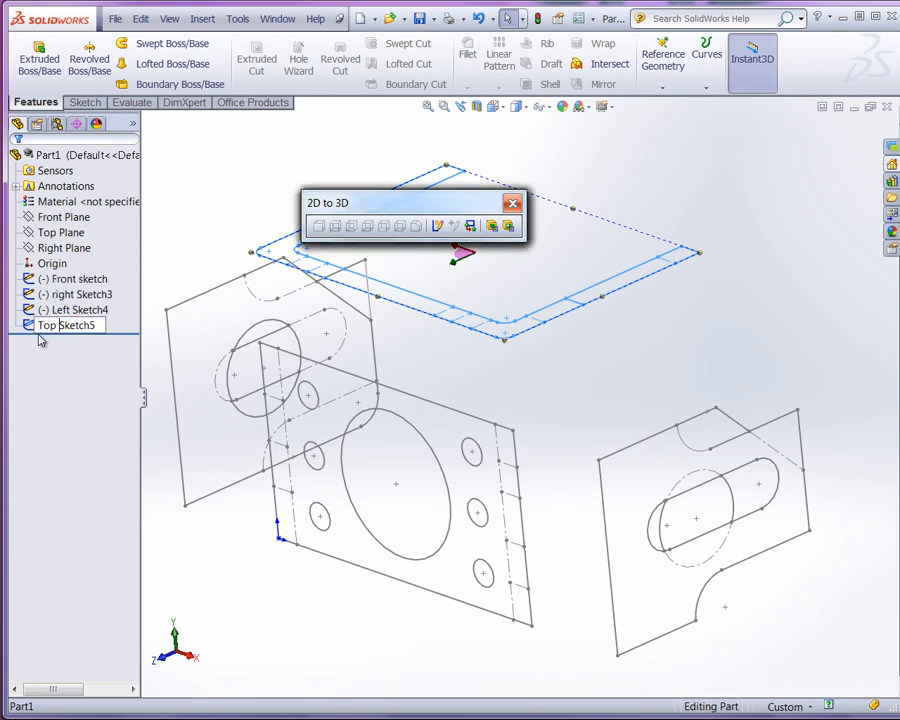
key(Return)
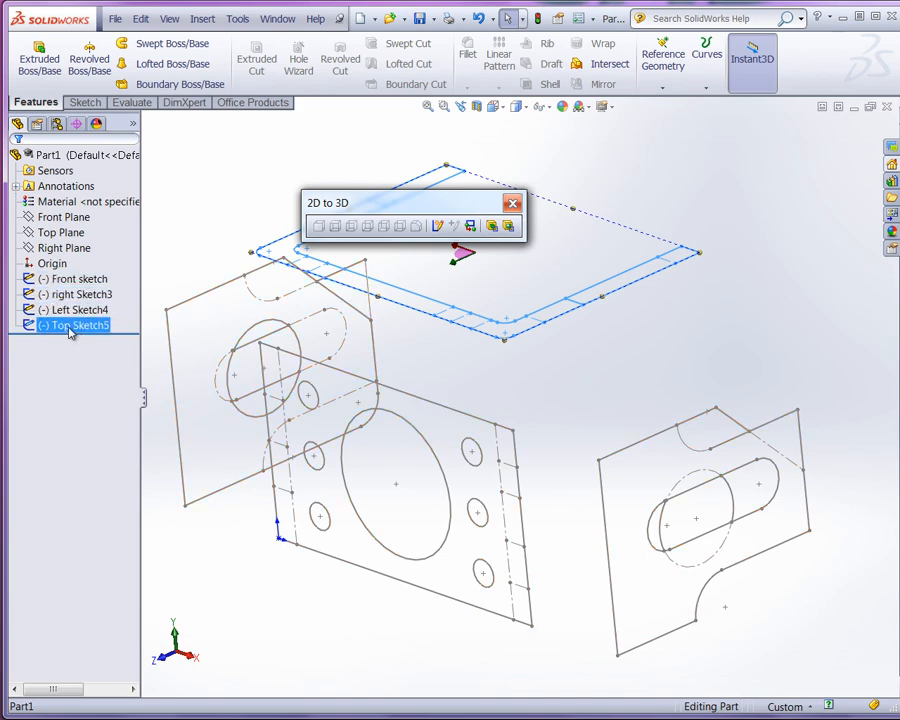
Open right Sketch3 for editing and delete the four arcs of the large circle that overlaps the slot.
click(64, 294)
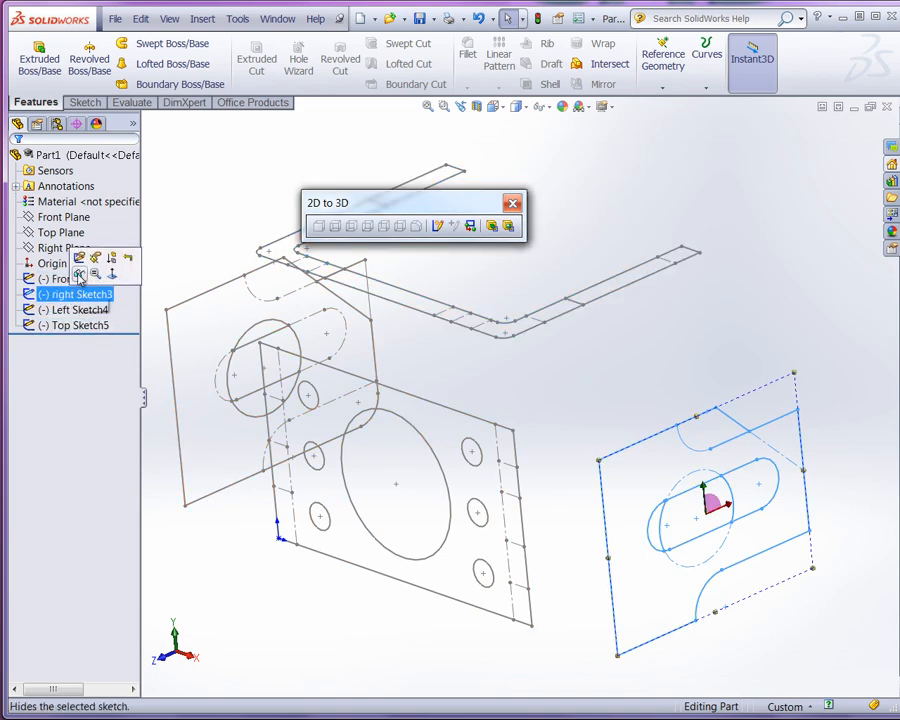
click(79, 259)
scroll(716, 564, down, 4)
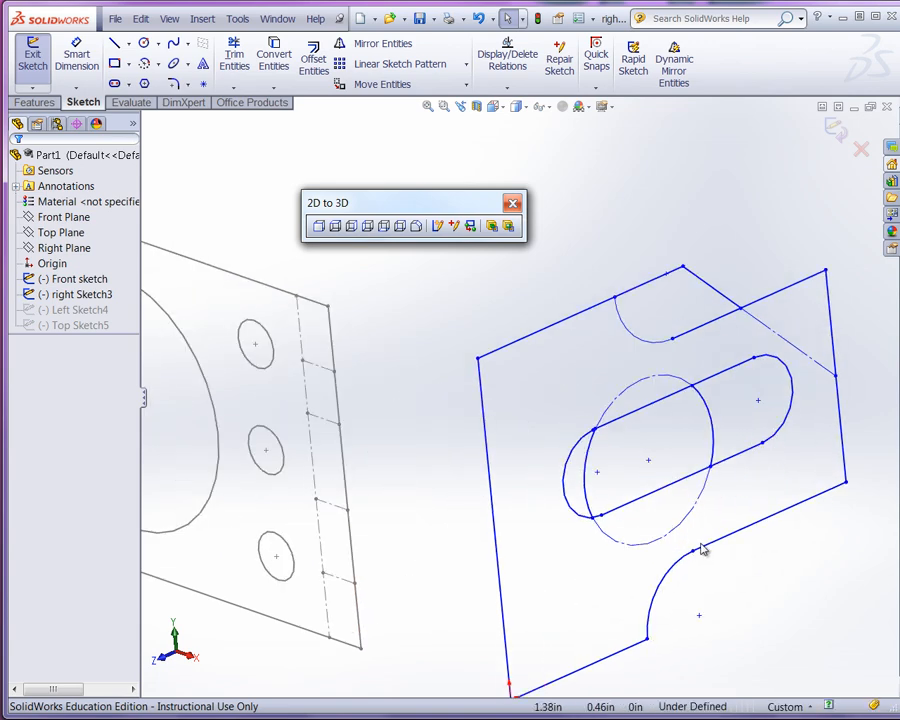
scroll(700, 545, down, 1)
click(671, 517)
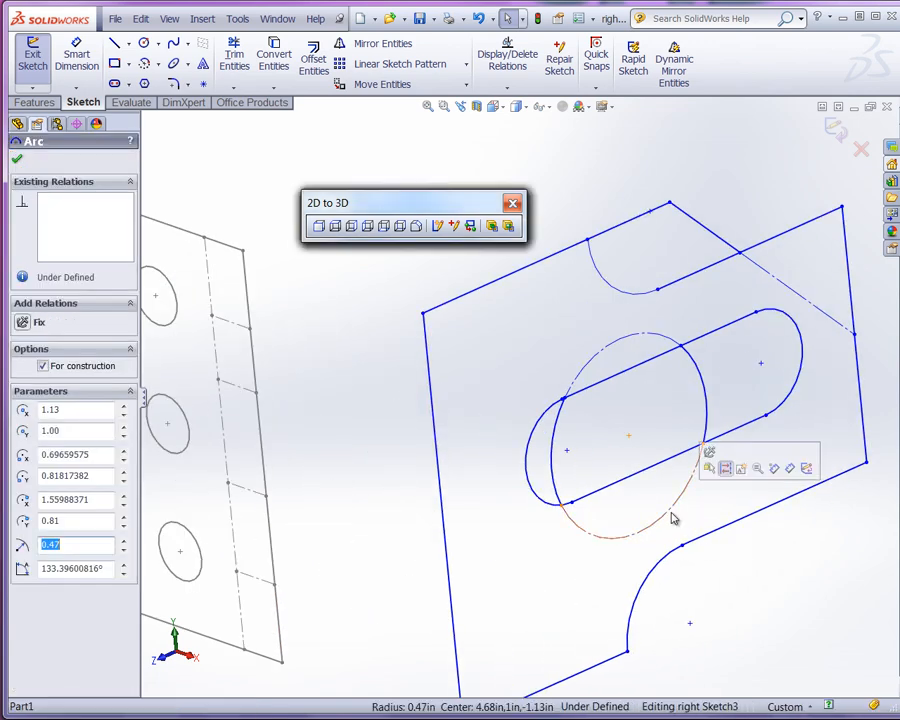
key(Delete)
click(594, 363)
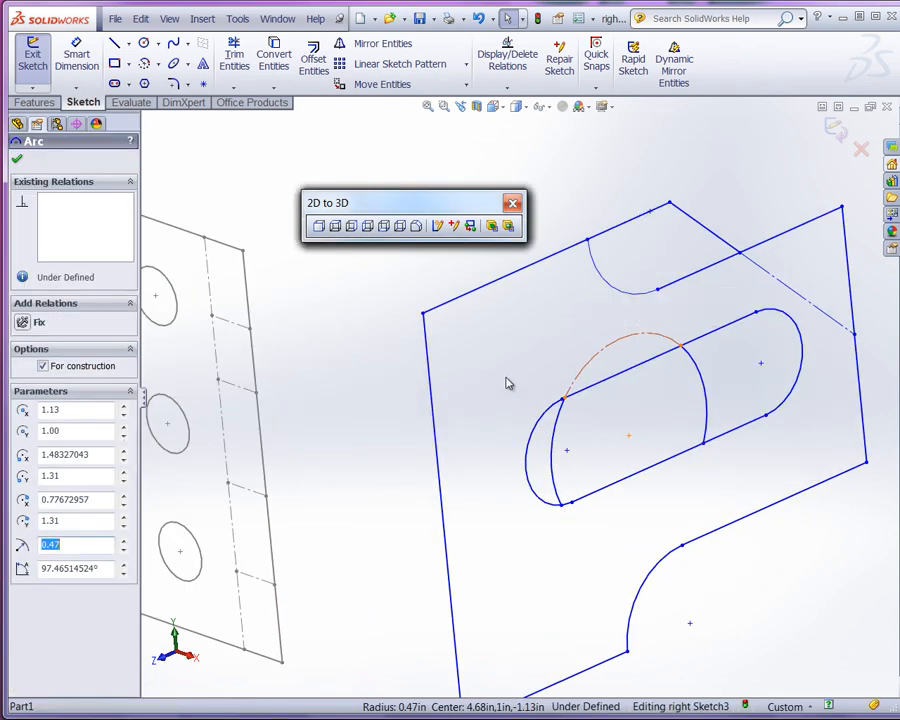
key(Delete)
click(556, 443)
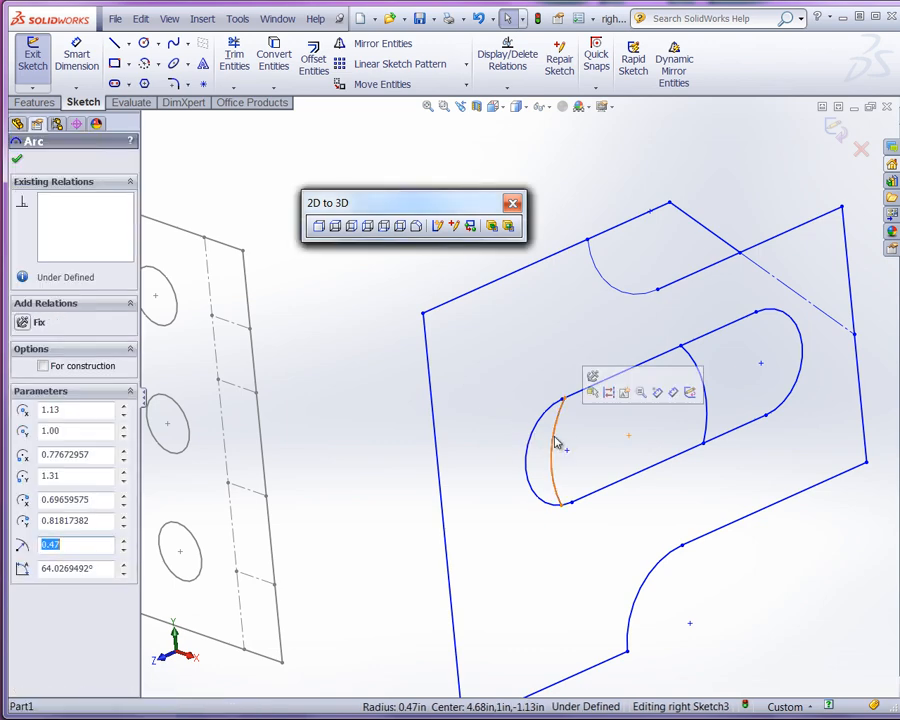
click(573, 432)
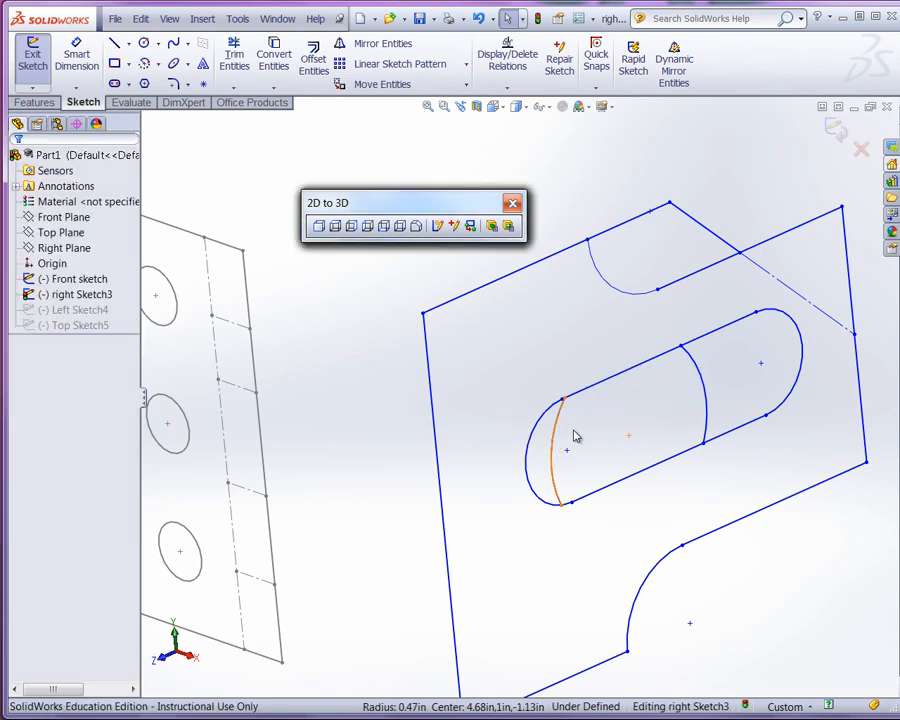
click(700, 392)
key(Delete)
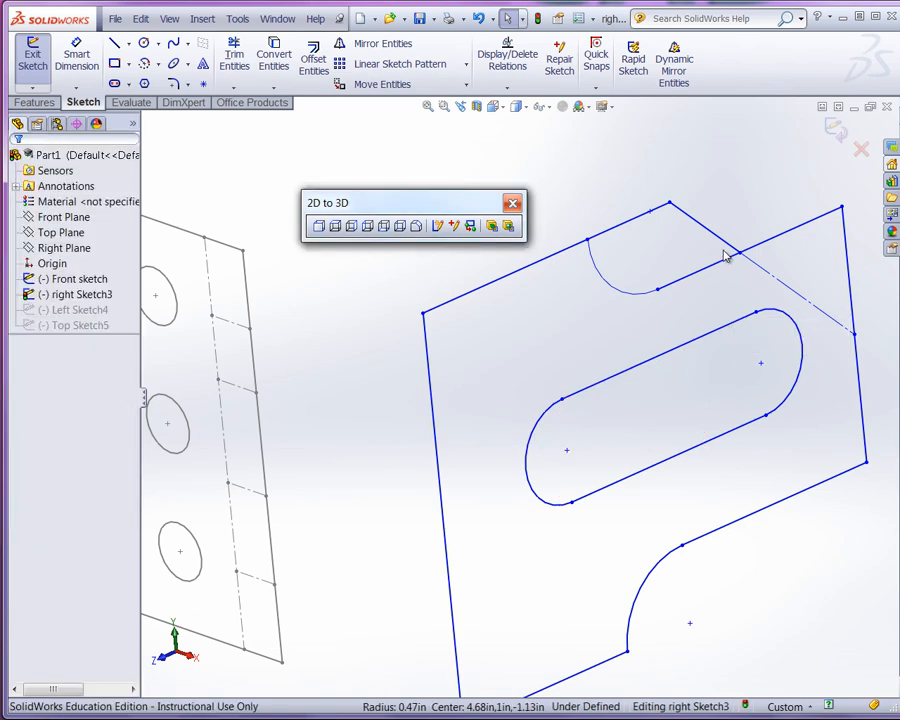
Delete the dashed diagonal, the chamfer line and the excess upper edge beside the notch in right Sketch3, and exit the sketch.
click(777, 284)
key(Delete)
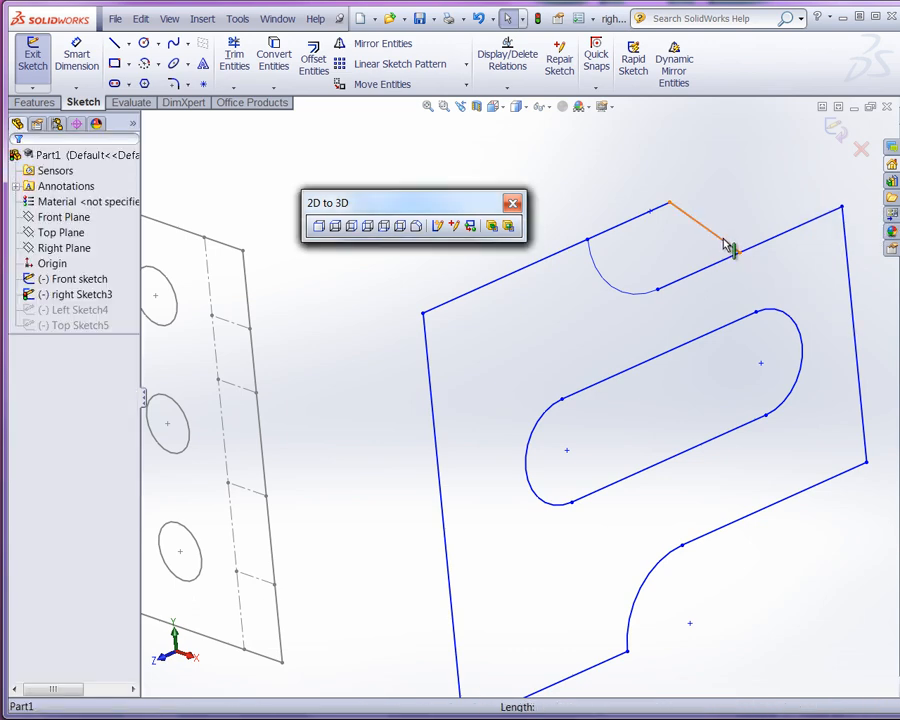
click(727, 244)
key(Delete)
click(657, 211)
key(Delete)
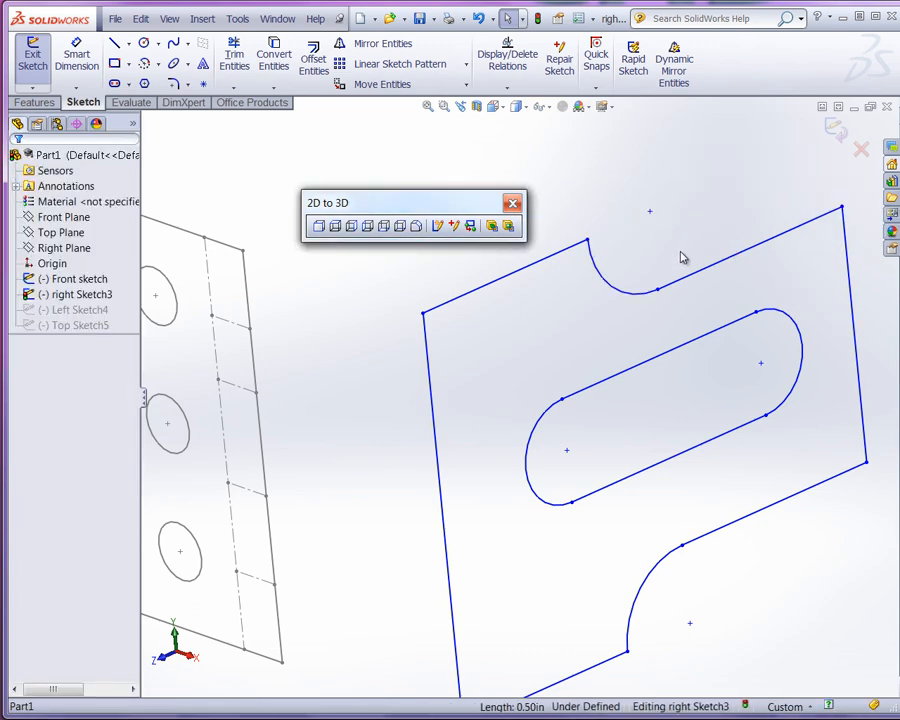
scroll(700, 376, up, 2)
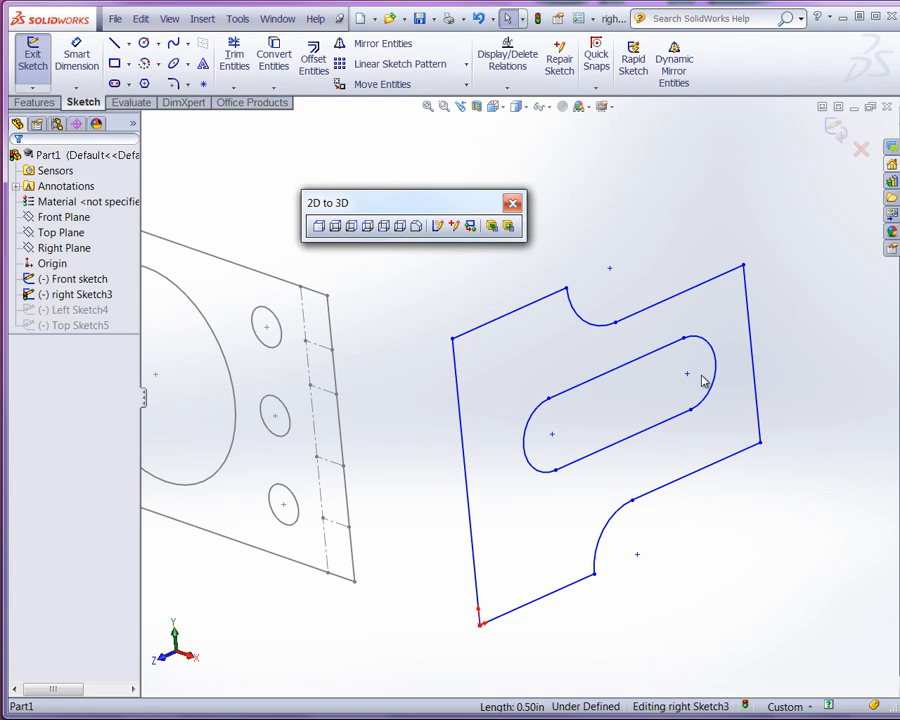
click(832, 129)
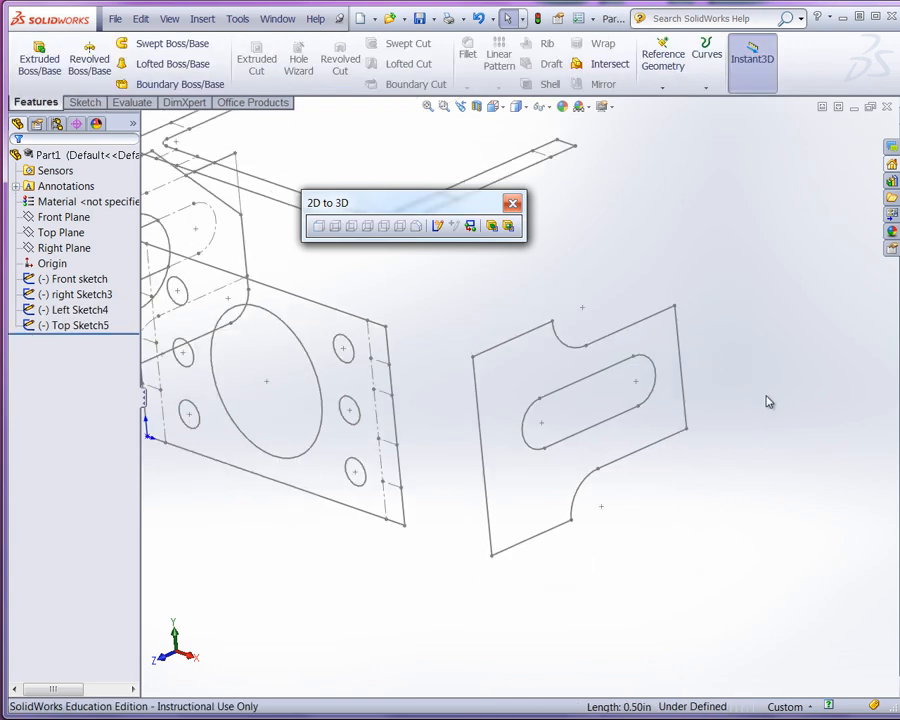
Select the full outer contour of the U-shaped profile in Top Sketch5, including both side legs and the bend arcs.
scroll(518, 362, up, 3)
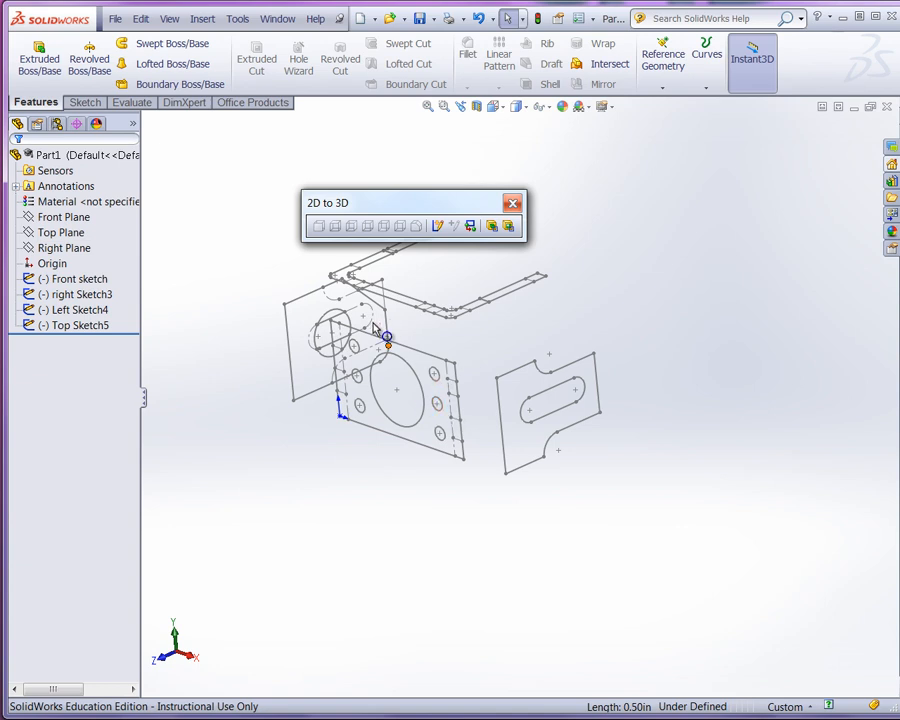
scroll(316, 292, down, 3)
middle_drag(440, 400, 460, 402)
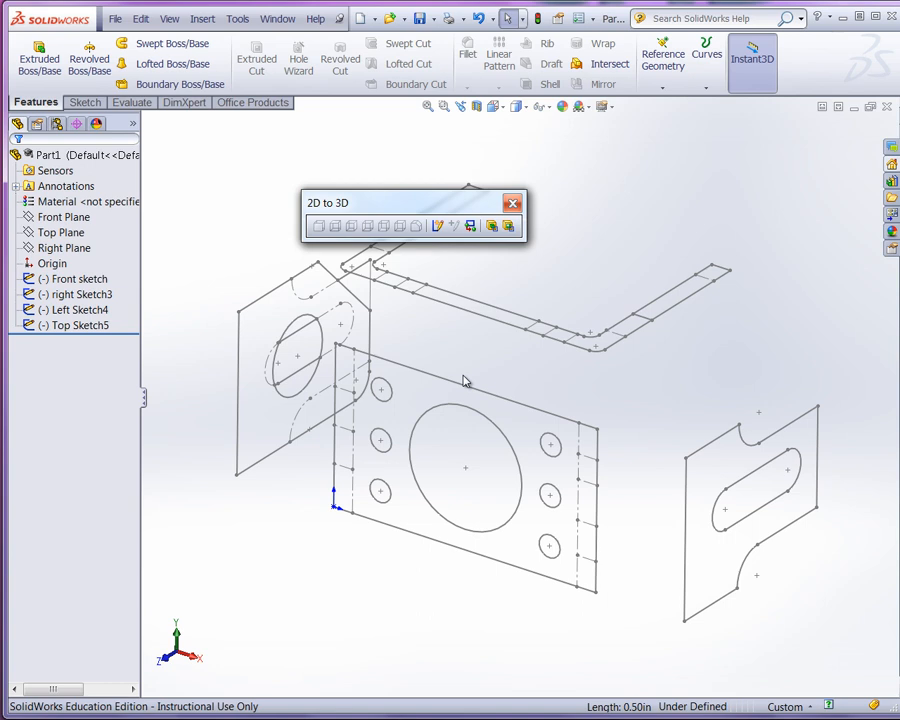
click(470, 318)
scroll(636, 368, down, 5)
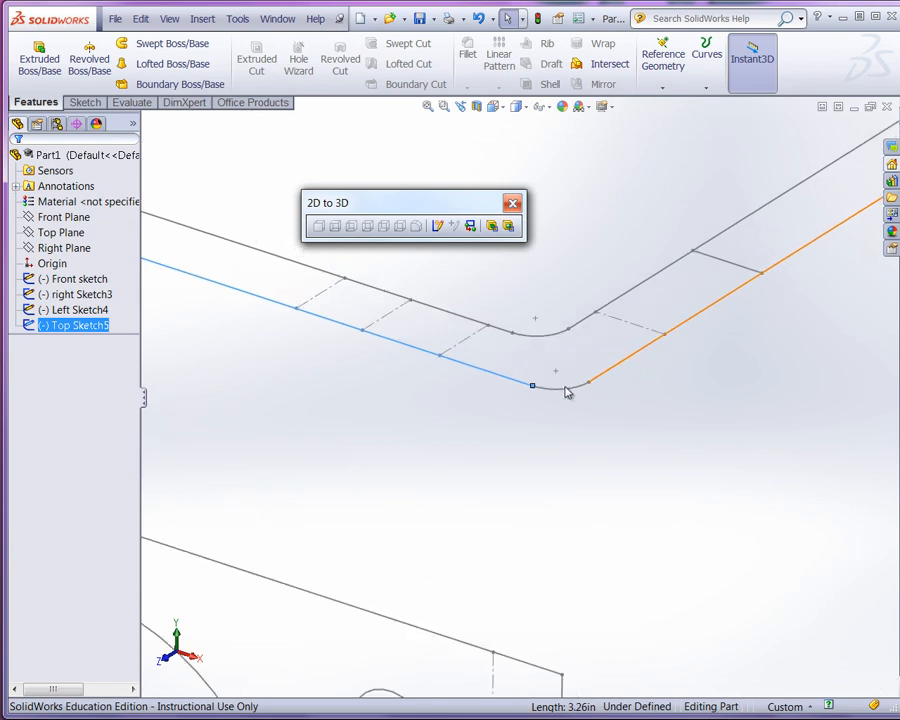
ctrl+click(567, 390)
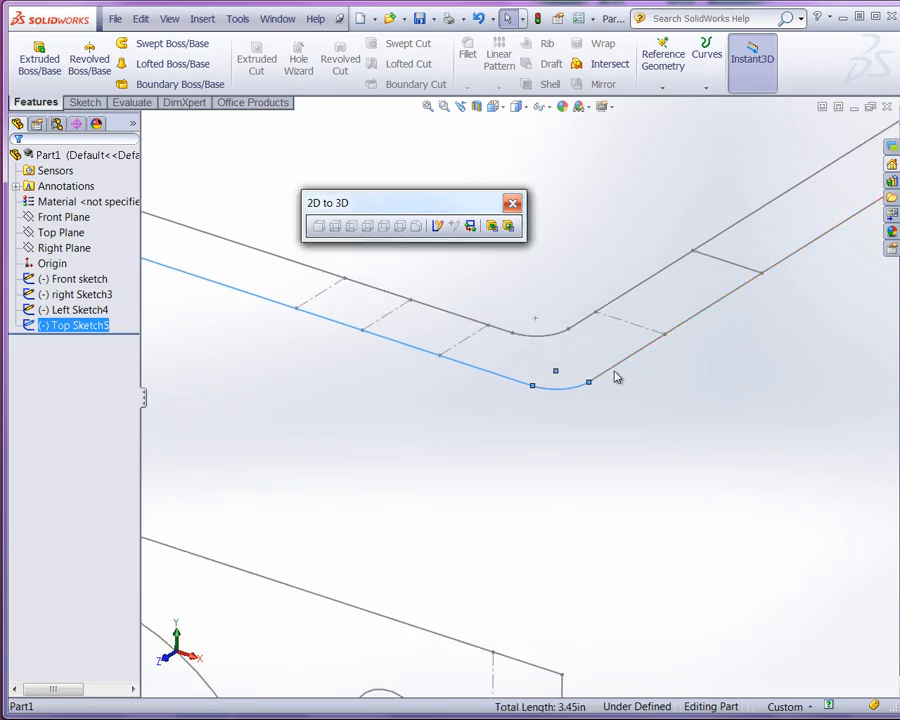
ctrl+click(616, 373)
scroll(699, 422, up, 5)
scroll(346, 287, down, 5)
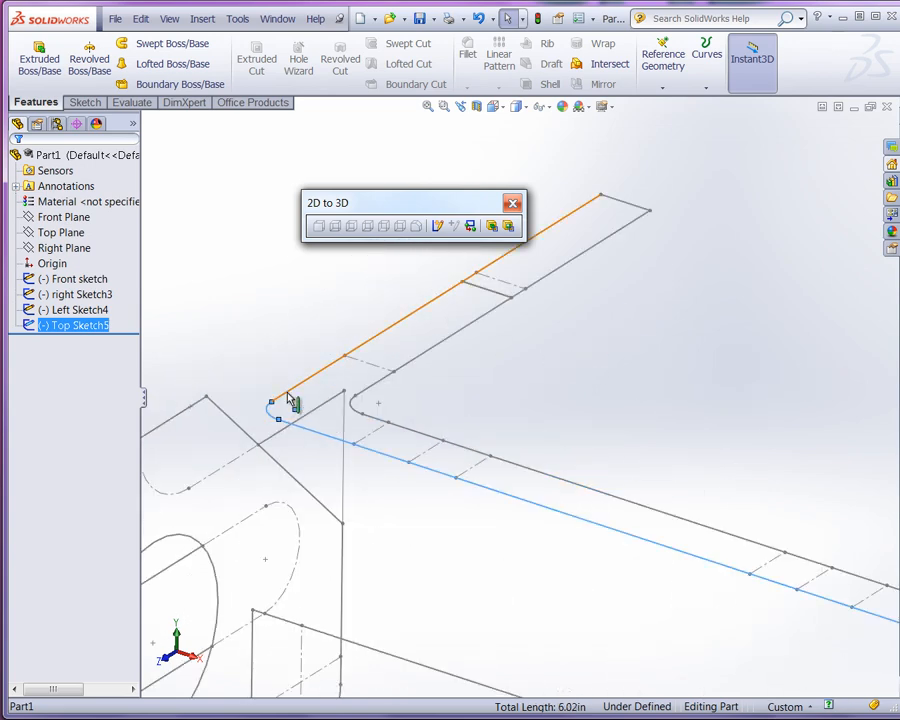
ctrl+click(290, 402)
scroll(621, 422, up, 4)
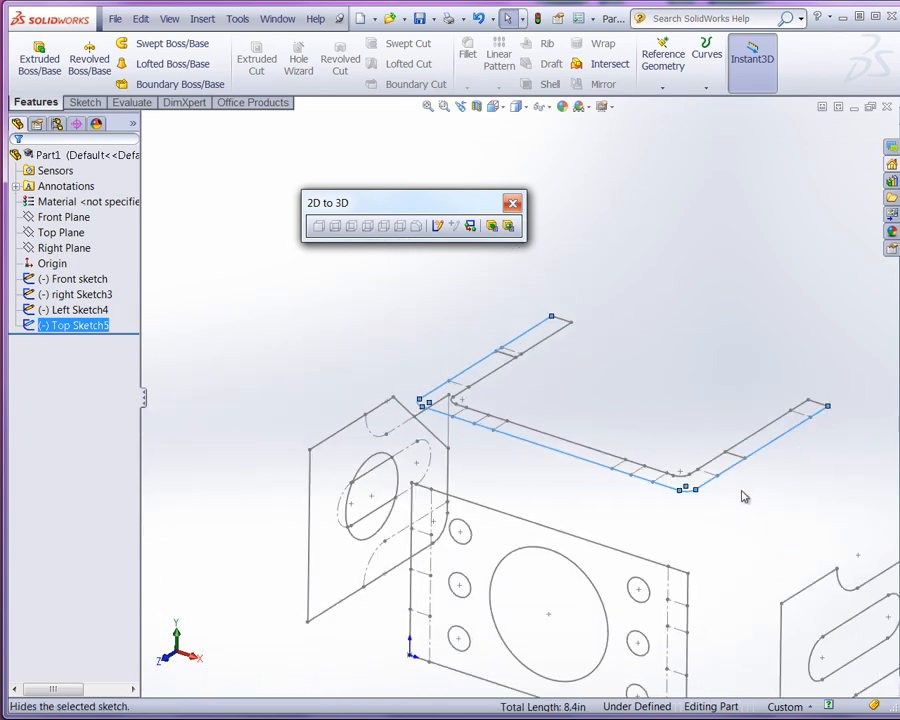
scroll(600, 417, down, 3)
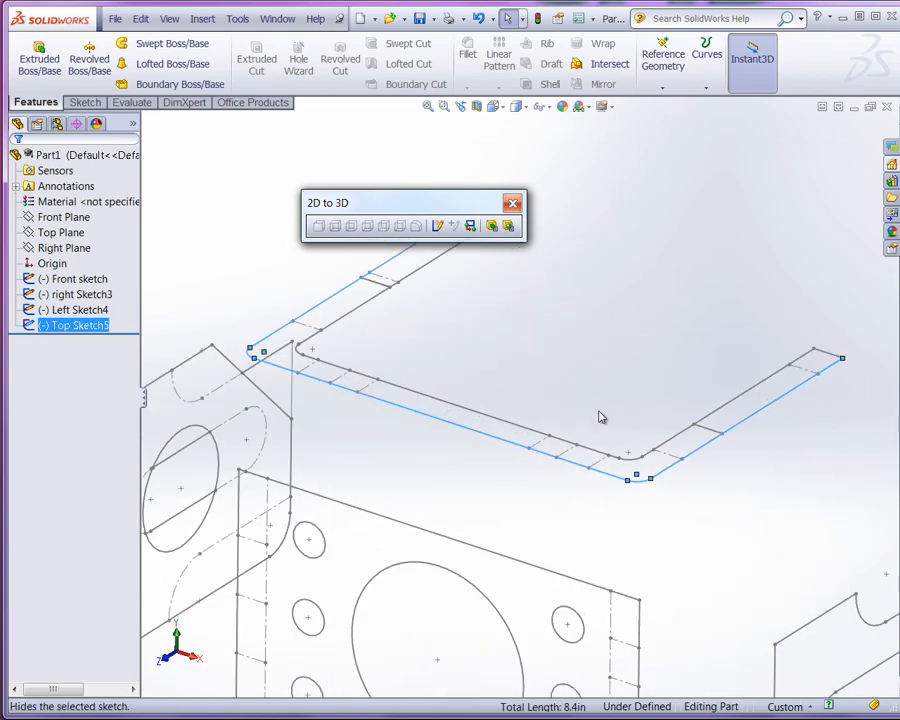
Start a thin-feature boss extrude of the selected contour with a 0.25 in wall thickness and reverse the wall to the inner side.
click(494, 228)
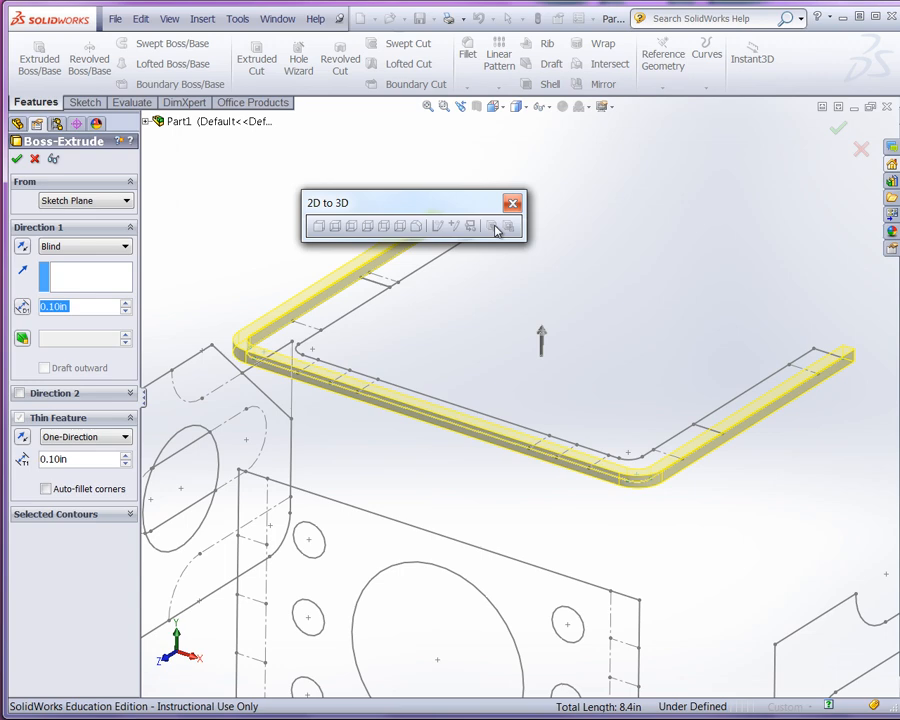
click(90, 460)
key(BackSpace)
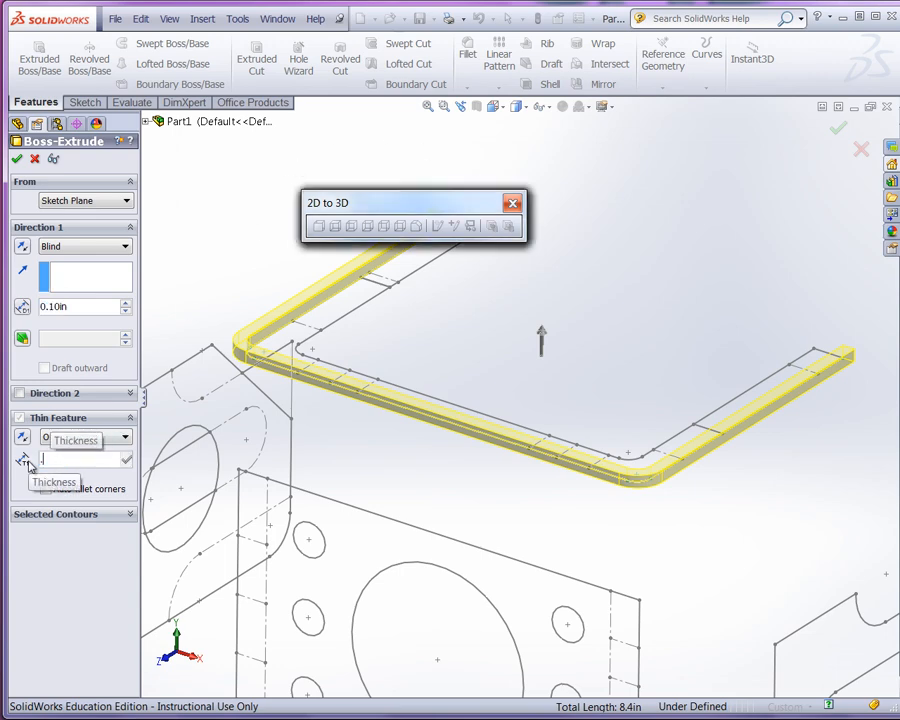
text(.25)
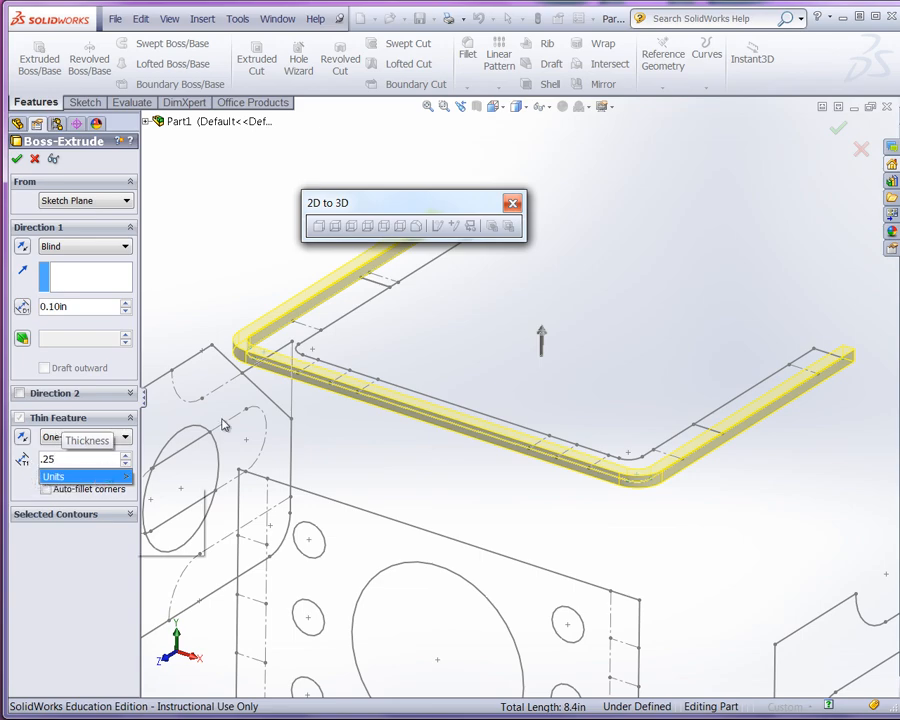
key(Return)
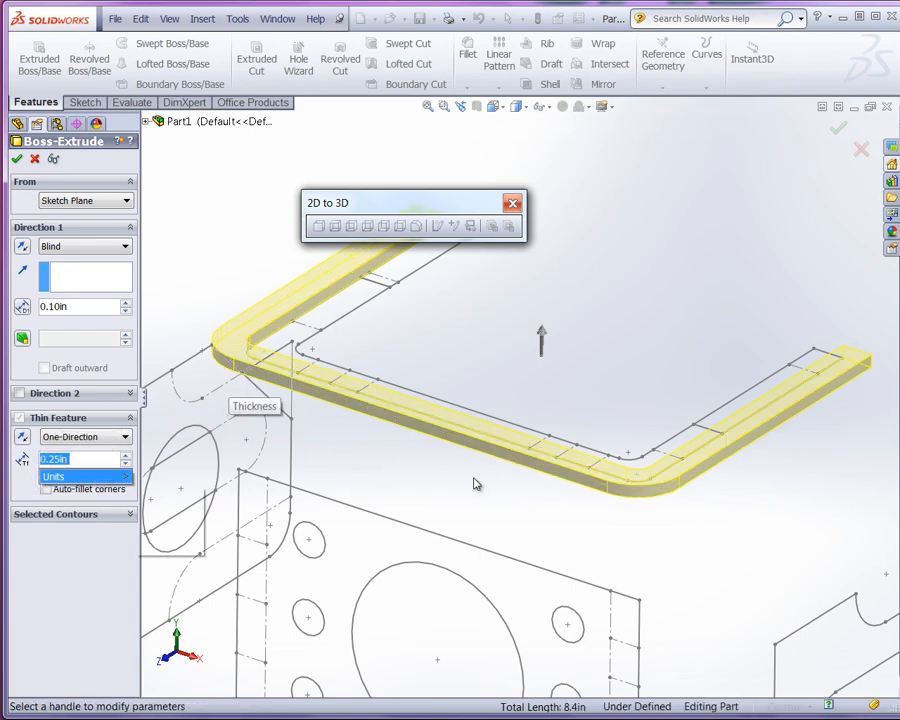
mouse_move(476, 484)
middle_down()
mouse_move(492, 492)
mouse_move(450, 494)
mouse_move(451, 506)
mouse_move(504, 521)
mouse_move(500, 514)
middle_up()
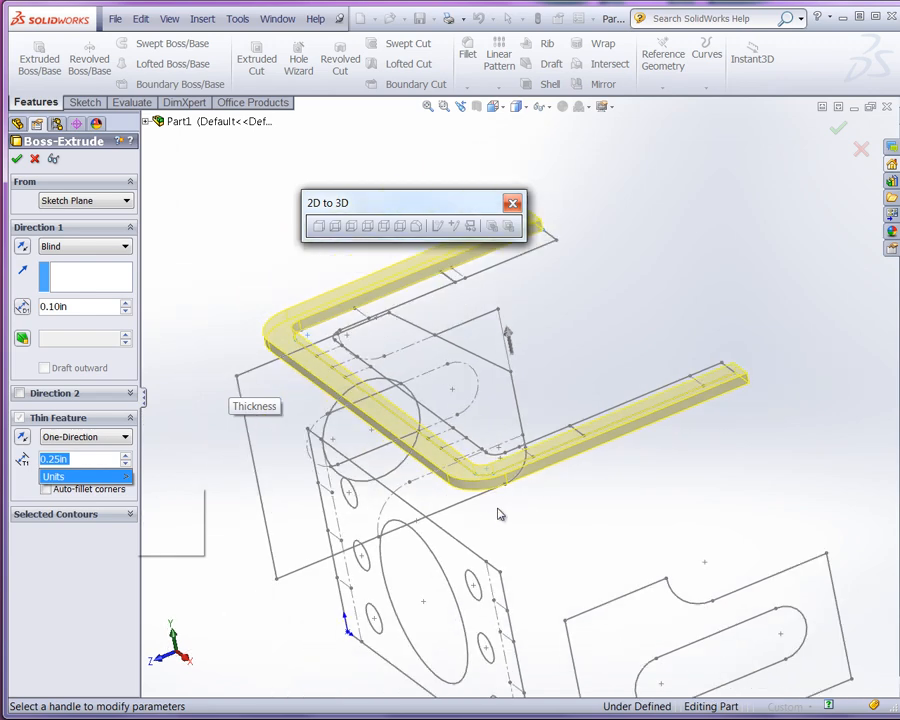
click(23, 438)
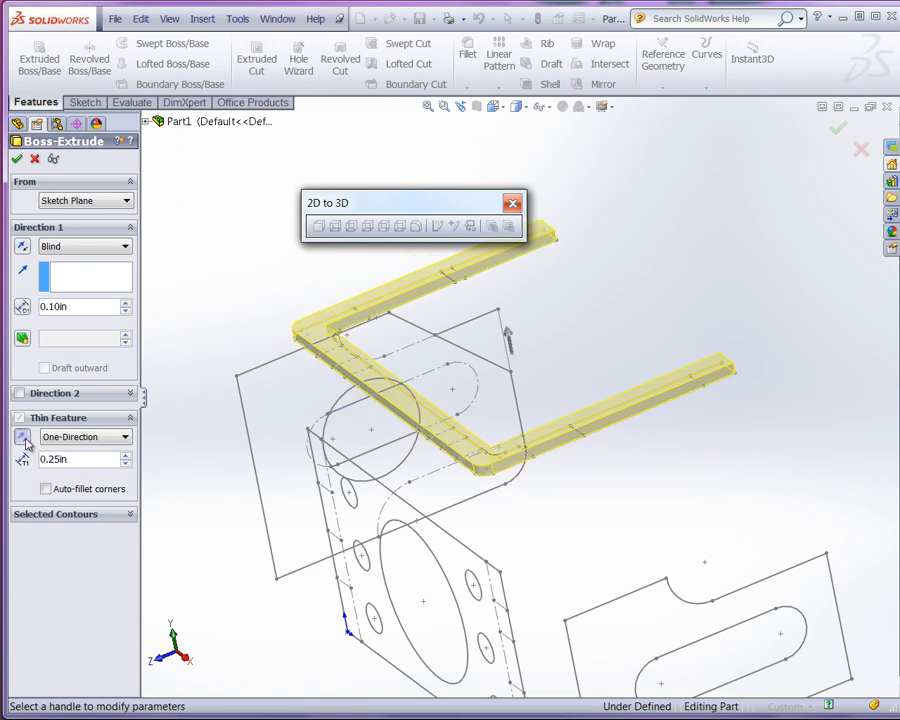
Pull the extrusion downward from the top sketch to a blind depth of about 2.58 in.
mouse_move(311, 538)
middle_down()
mouse_move(496, 538)
mouse_move(518, 502)
mouse_move(500, 507)
middle_up()
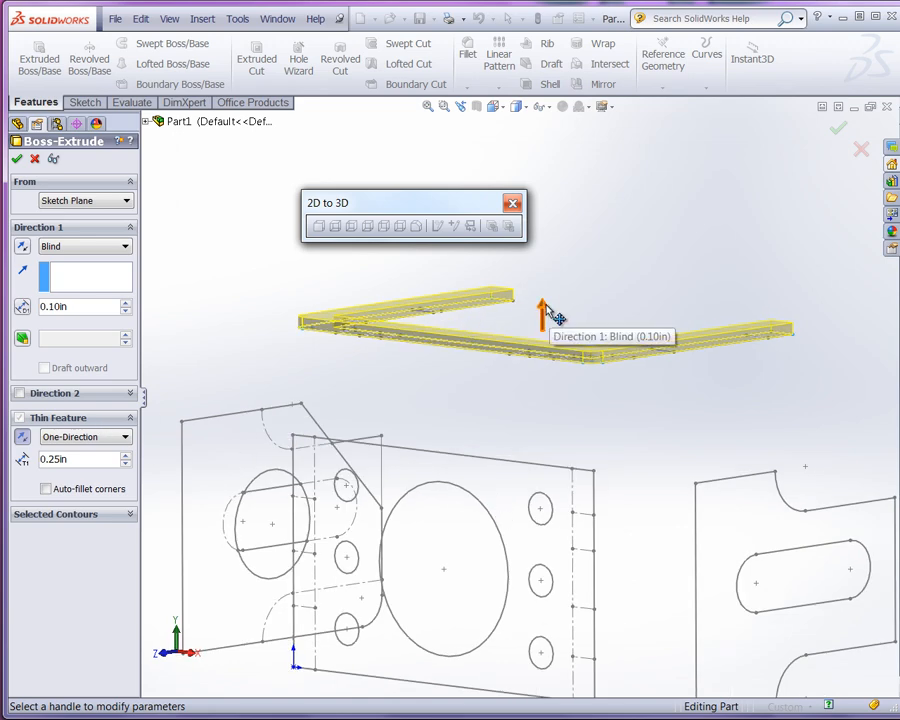
mouse_move(552, 314)
mouse_down()
mouse_move(555, 553)
mouse_move(538, 637)
mouse_move(528, 639)
mouse_up()
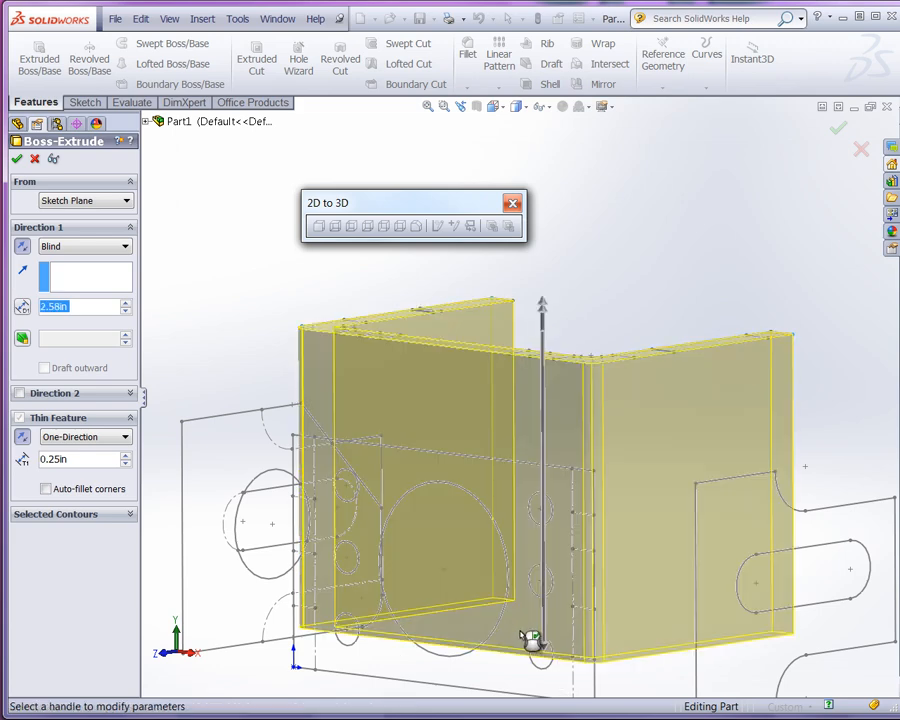
mouse_move(526, 579)
middle_down()
mouse_move(500, 496)
mouse_move(514, 494)
mouse_move(511, 528)
middle_up()
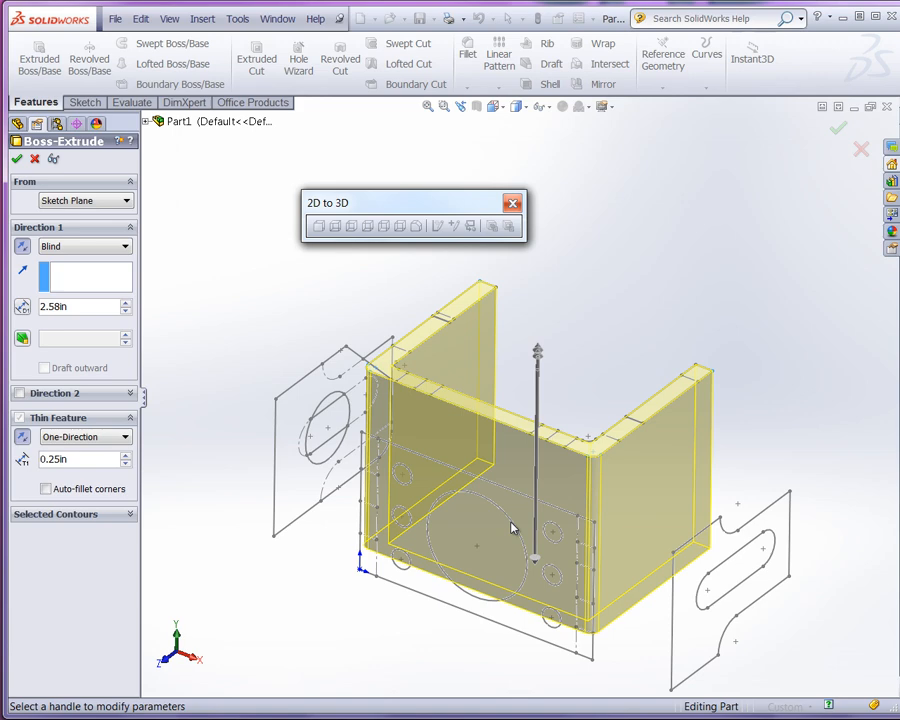
Set the extrusion to start from a vertex, using the upper-right corner point of the front sketch.
click(114, 203)
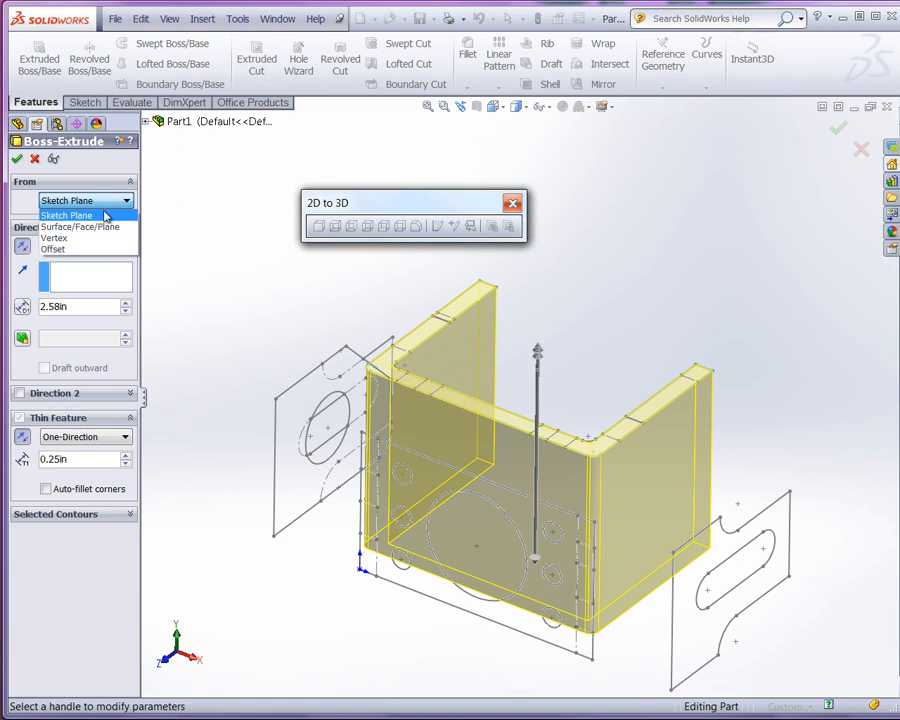
click(53, 240)
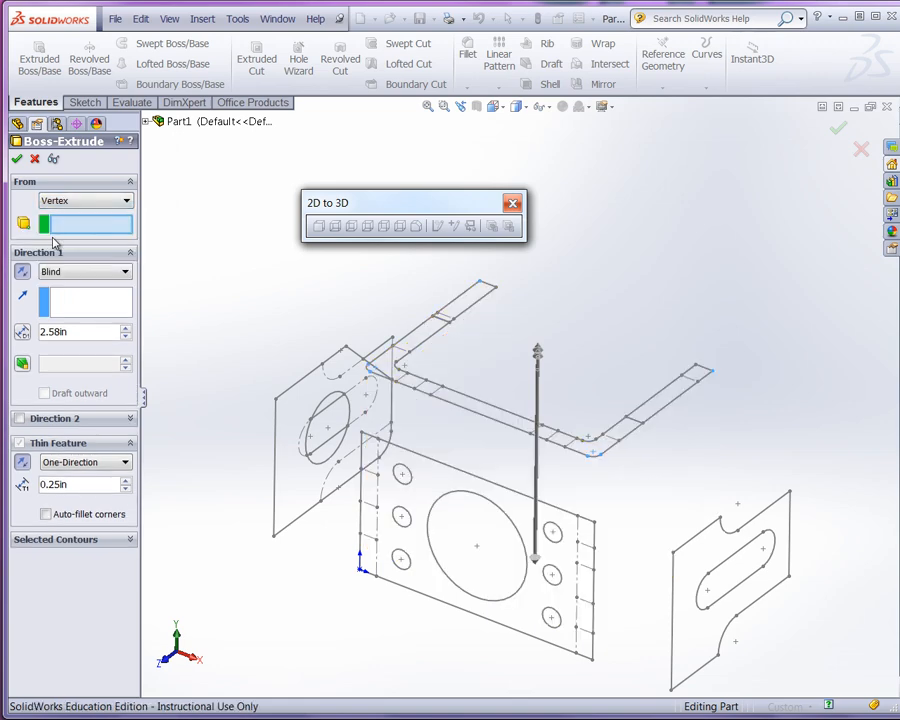
click(596, 524)
End the thin extrusion up to a vertex, using the front sketch's lower-right corner point, and accept the feature.
middle_drag(524, 651, 525, 546)
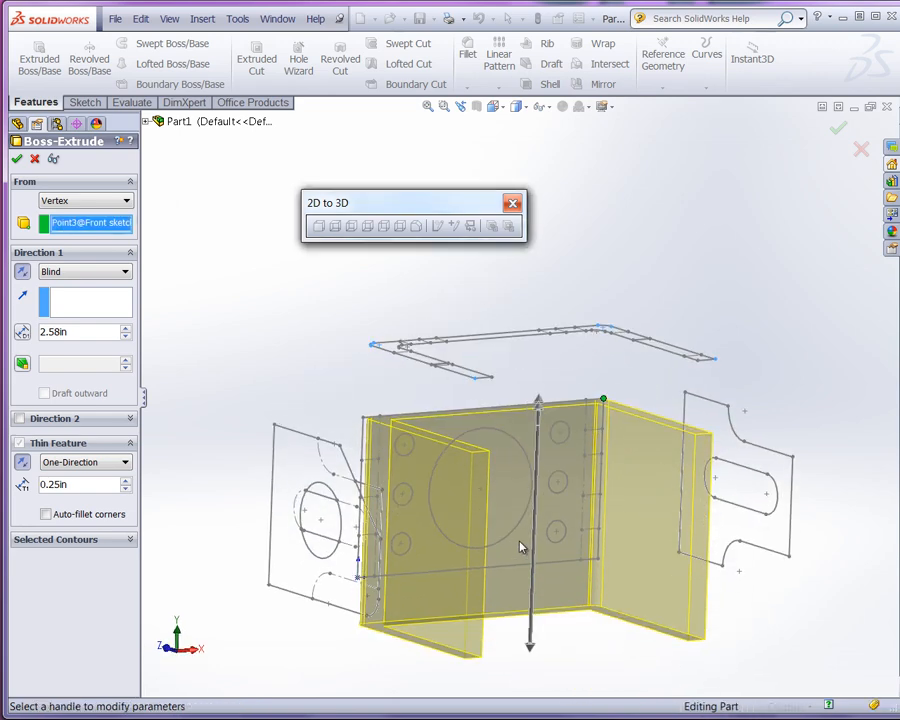
click(85, 274)
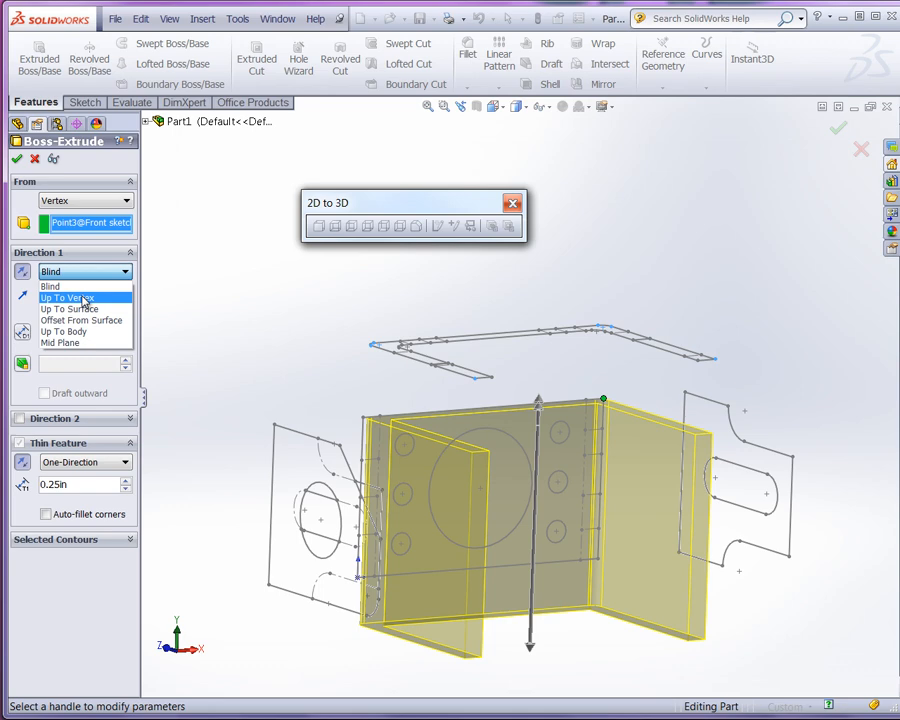
click(84, 298)
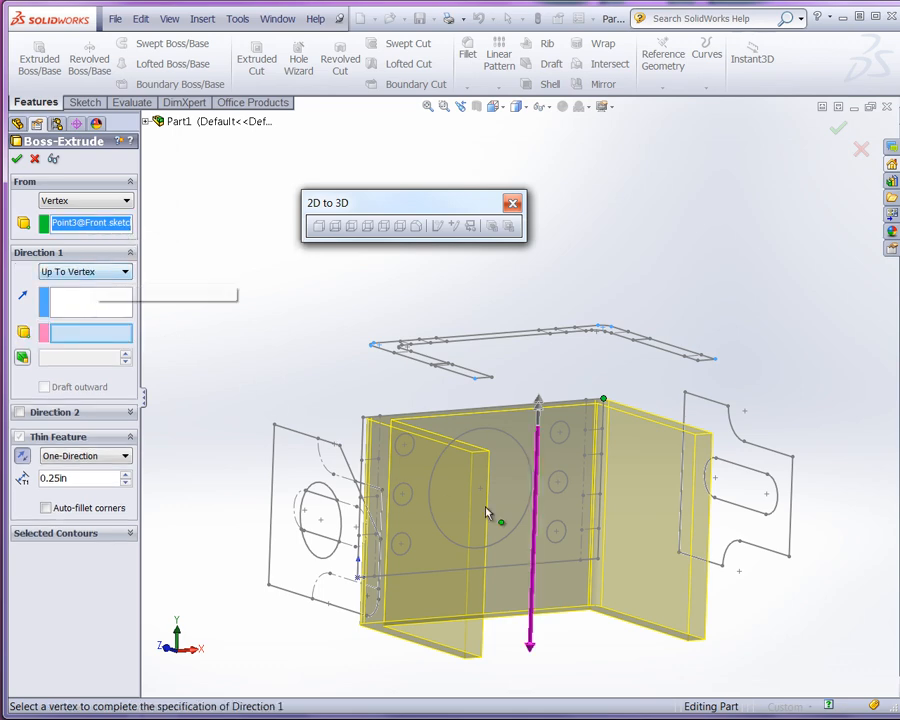
click(597, 566)
middle_drag(455, 437, 458, 498)
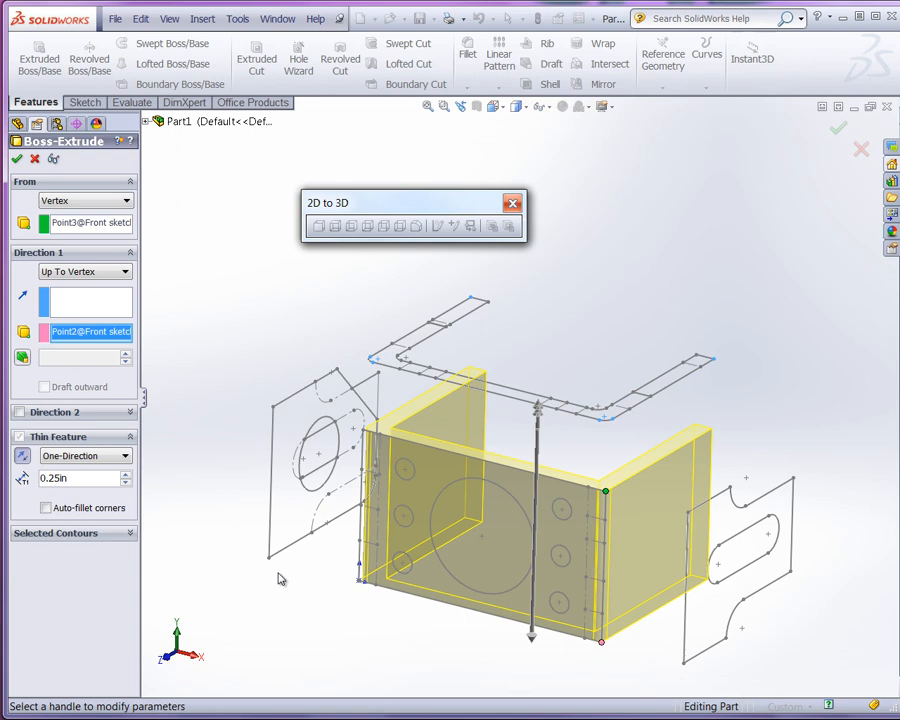
click(17, 160)
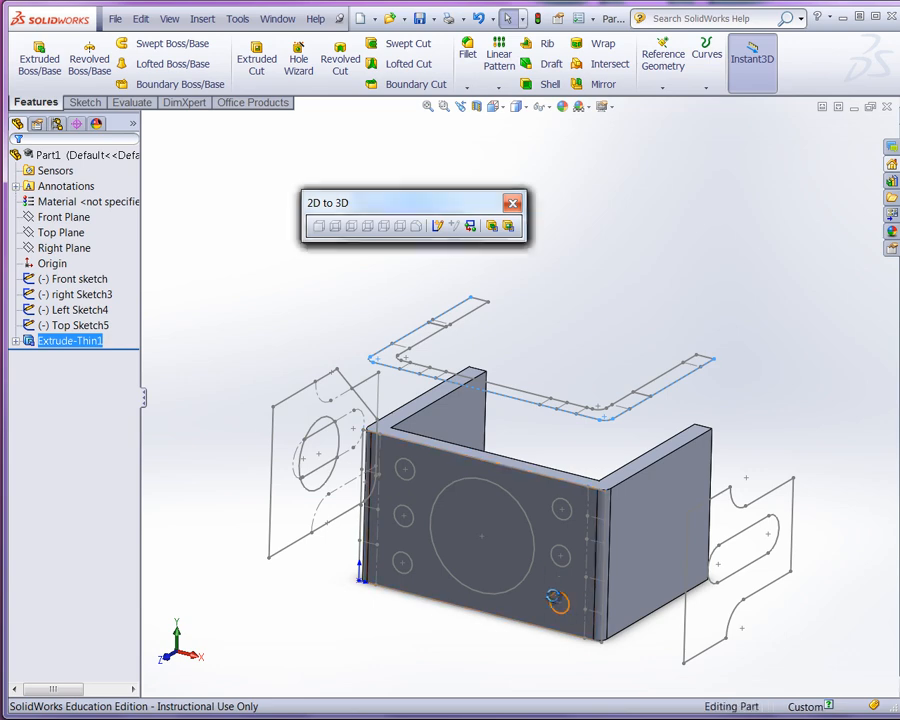
Examine the extruded thin-walled body and its alignment with the surrounding view sketches.
mouse_move(569, 595)
middle_down()
mouse_move(555, 474)
mouse_move(529, 470)
mouse_move(561, 605)
mouse_move(532, 617)
mouse_move(524, 607)
mouse_move(533, 610)
middle_up()
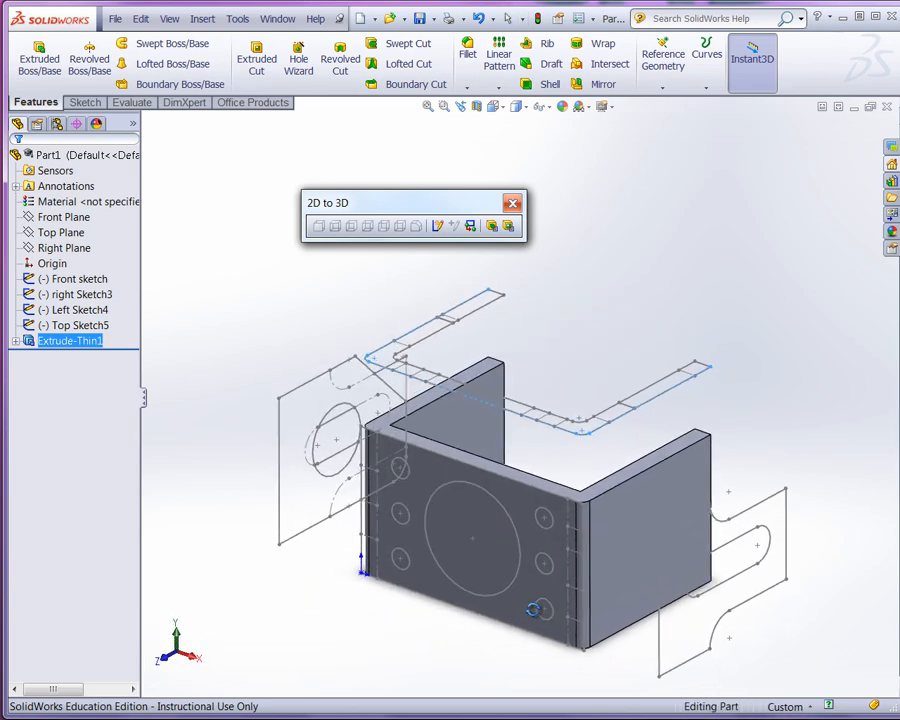
scroll(600, 480, down, 4)
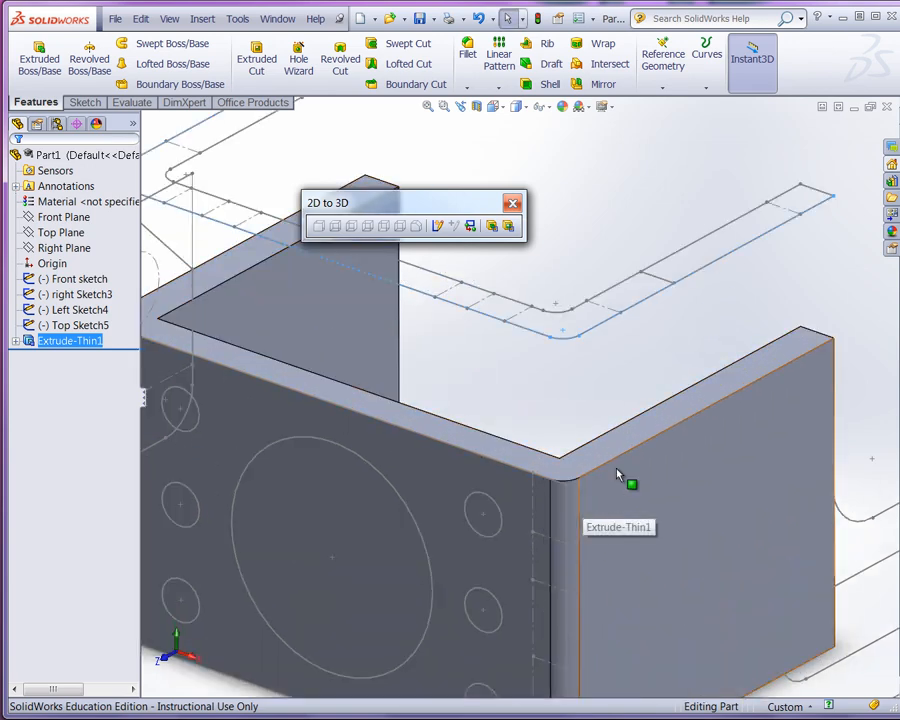
scroll(650, 462, up, 4)
key(z)
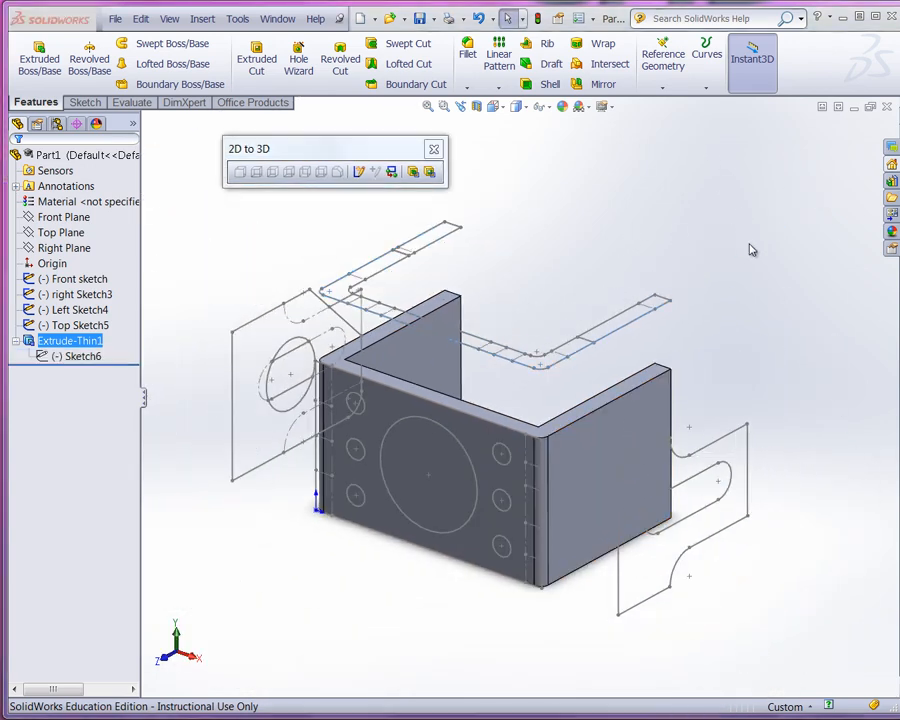
click(749, 244)
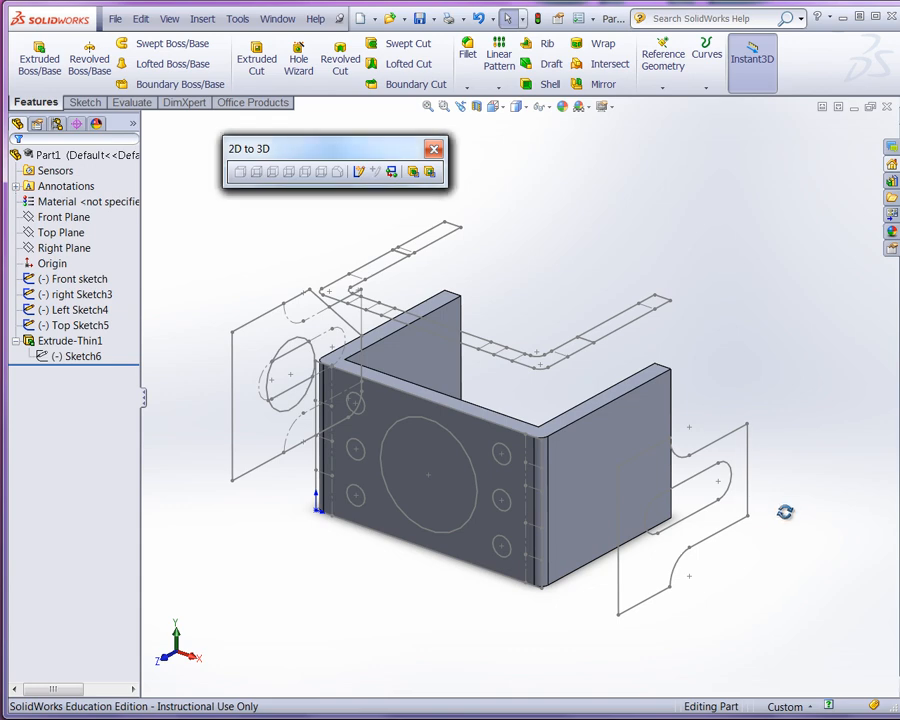
mouse_move(783, 538)
middle_down()
mouse_move(812, 488)
mouse_move(795, 487)
mouse_move(805, 485)
middle_up()
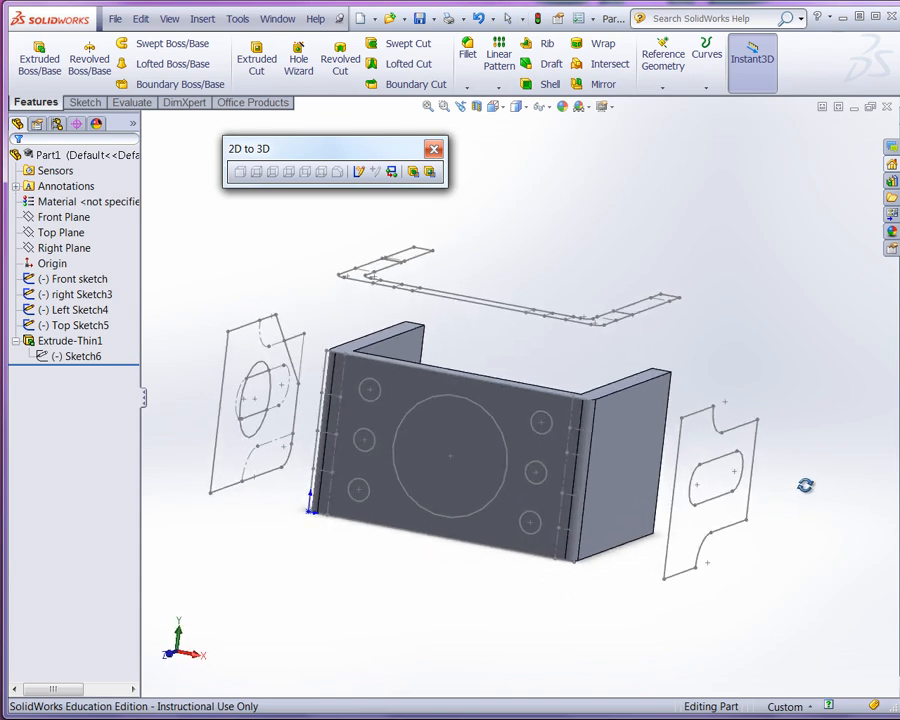
key(Escape)
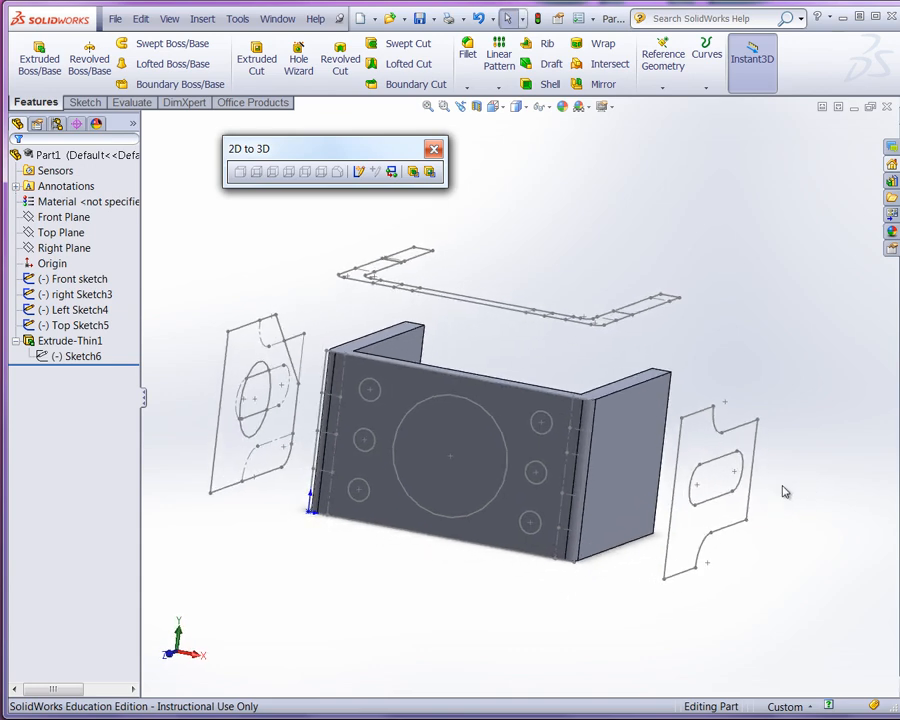
Select both lines and both end arcs of the slot in right Sketch3 and start an extruded cut from them.
click(432, 173)
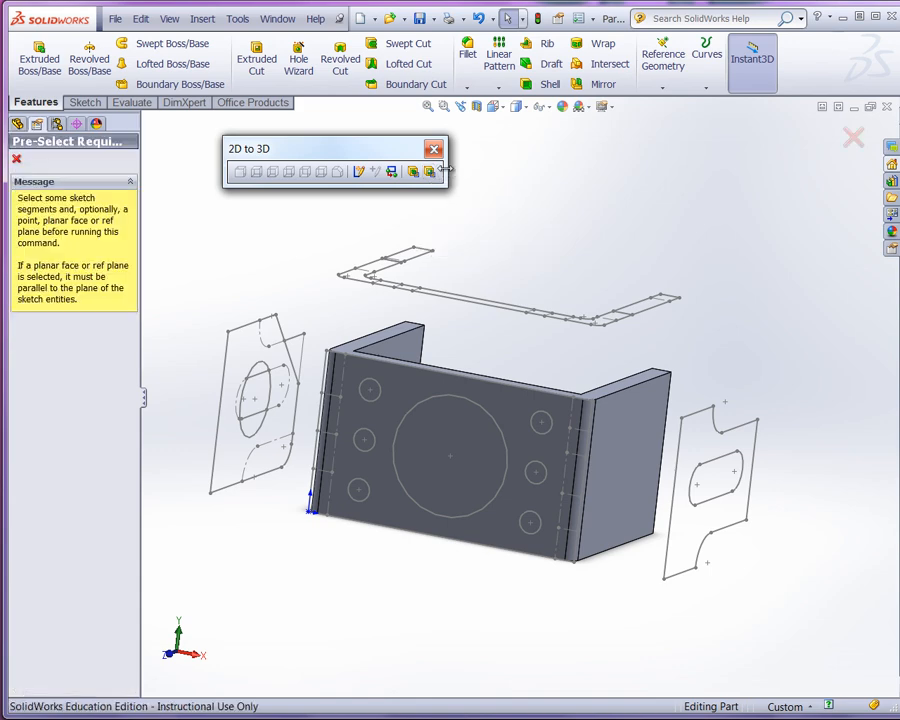
scroll(781, 490, down, 2)
scroll(781, 493, down, 1)
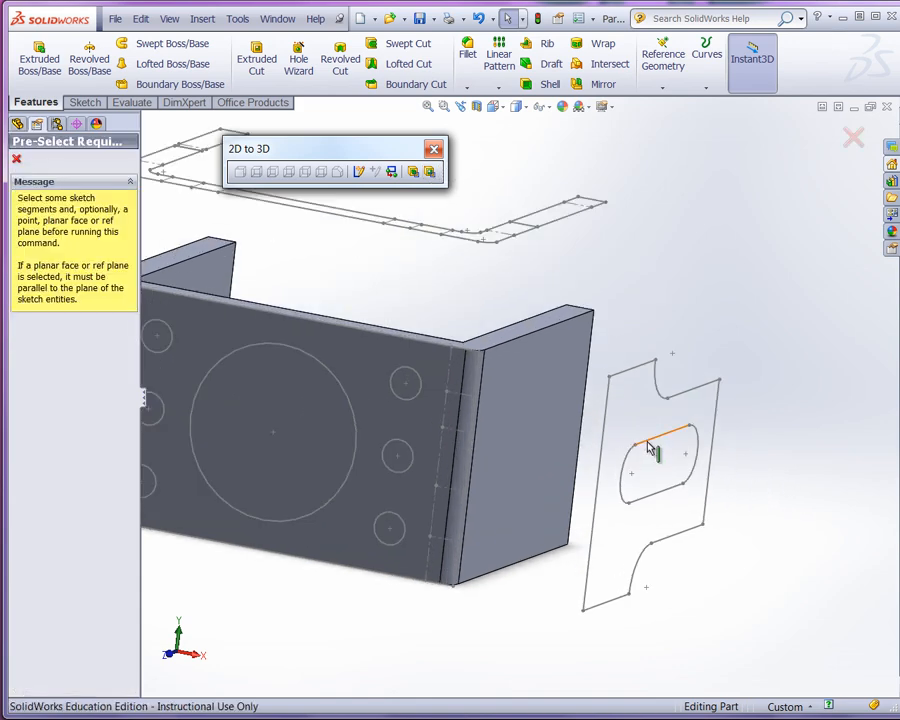
click(648, 442)
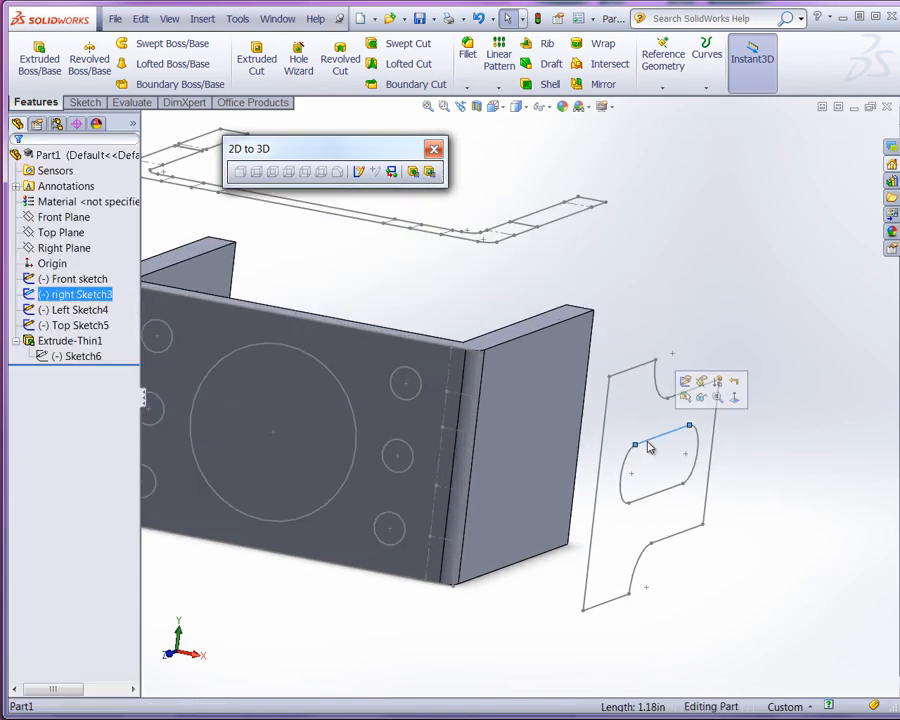
ctrl+click(698, 444)
ctrl+click(676, 492)
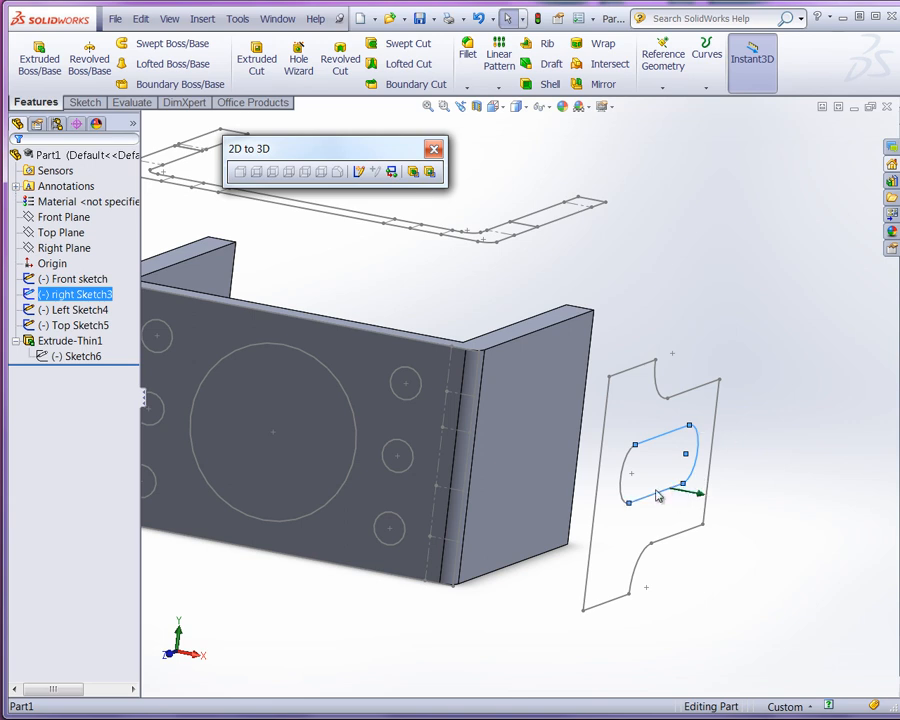
ctrl+click(624, 488)
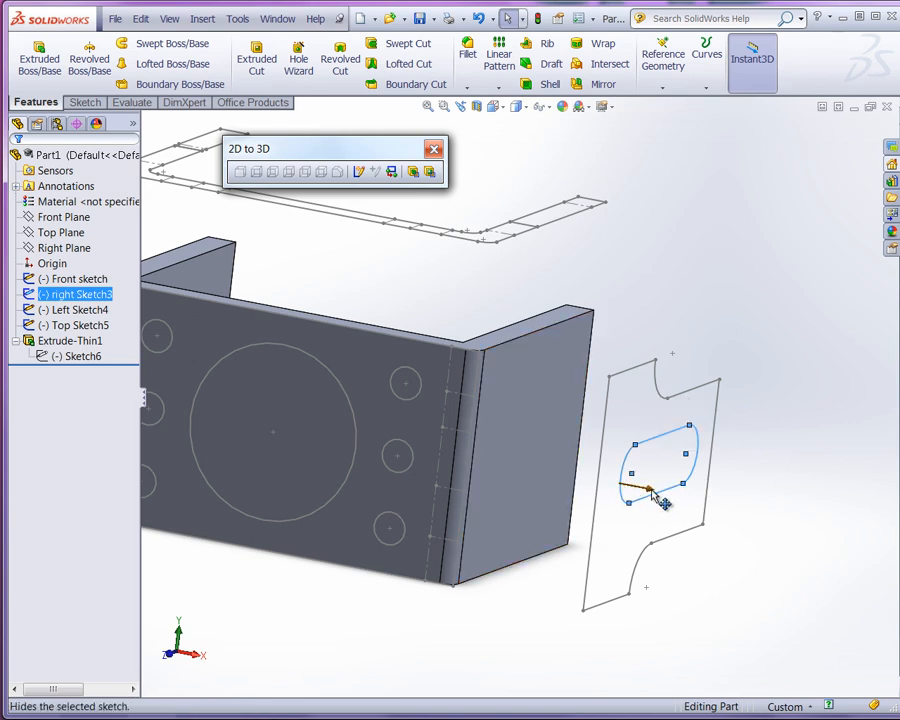
drag(651, 489, 662, 485)
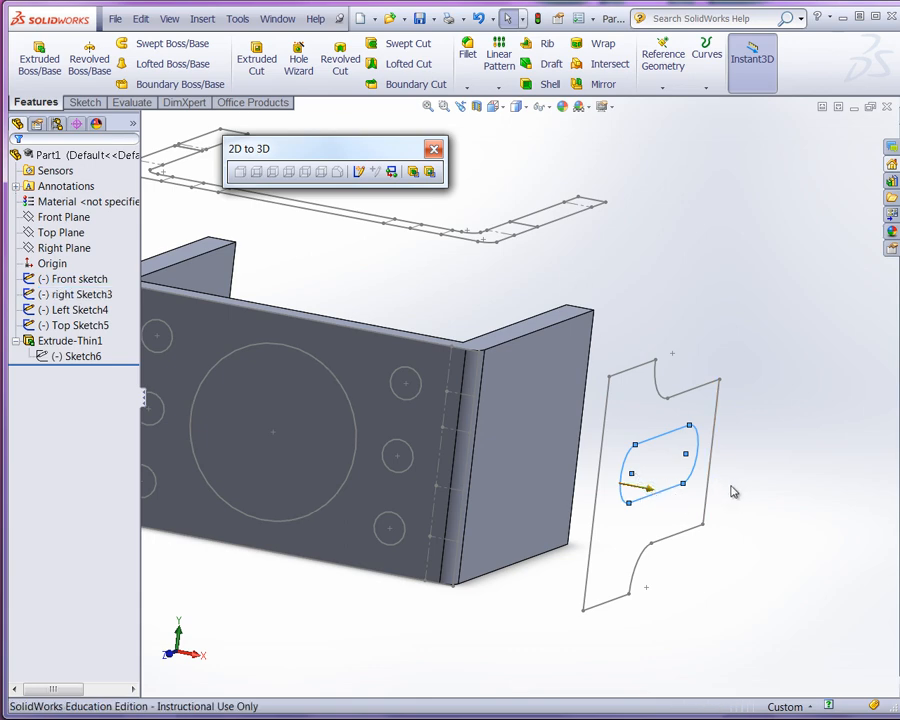
click(432, 173)
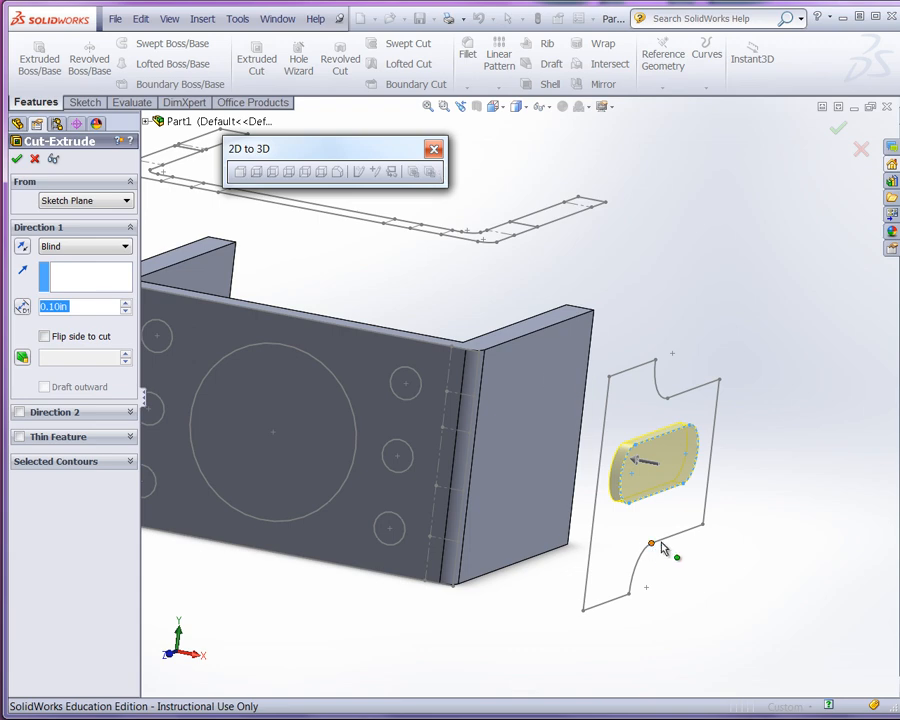
Set the slot cut to start from a vertex, using the outer top rear corner of the right side wall.
middle_drag(746, 513, 743, 525)
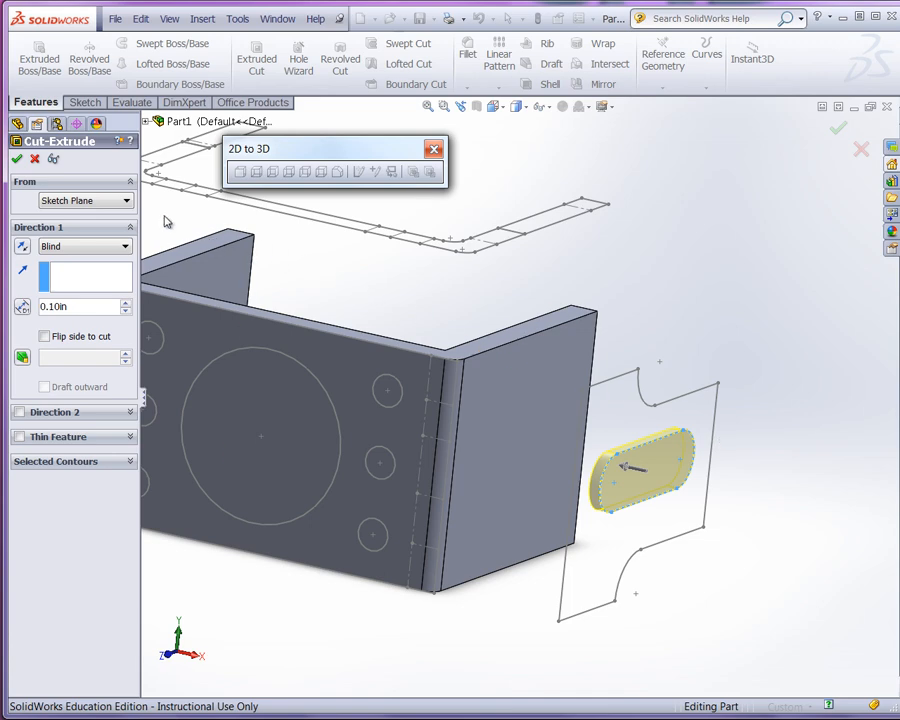
click(124, 201)
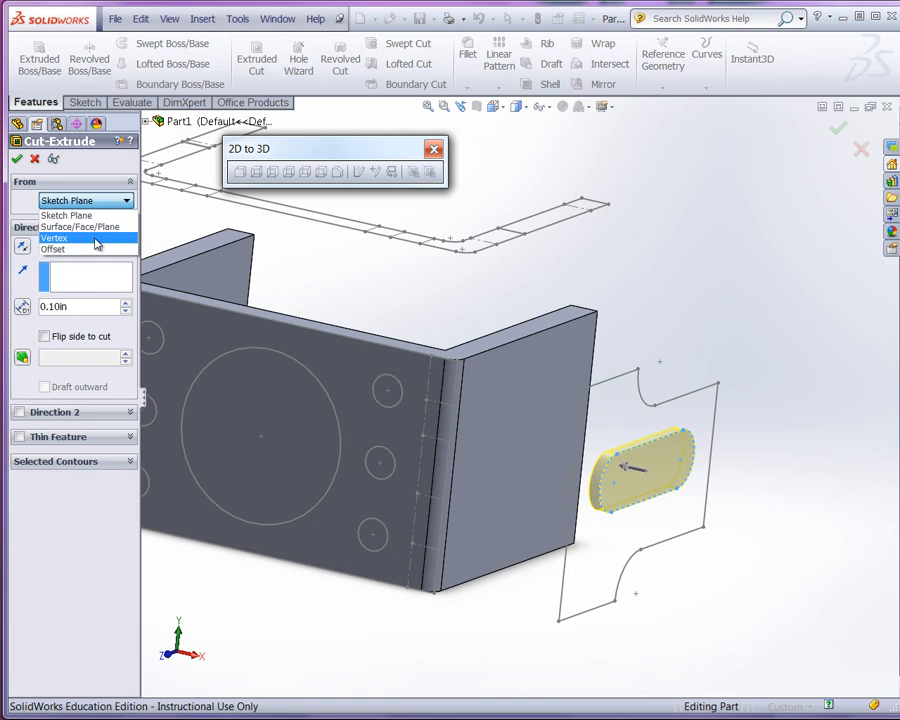
click(96, 240)
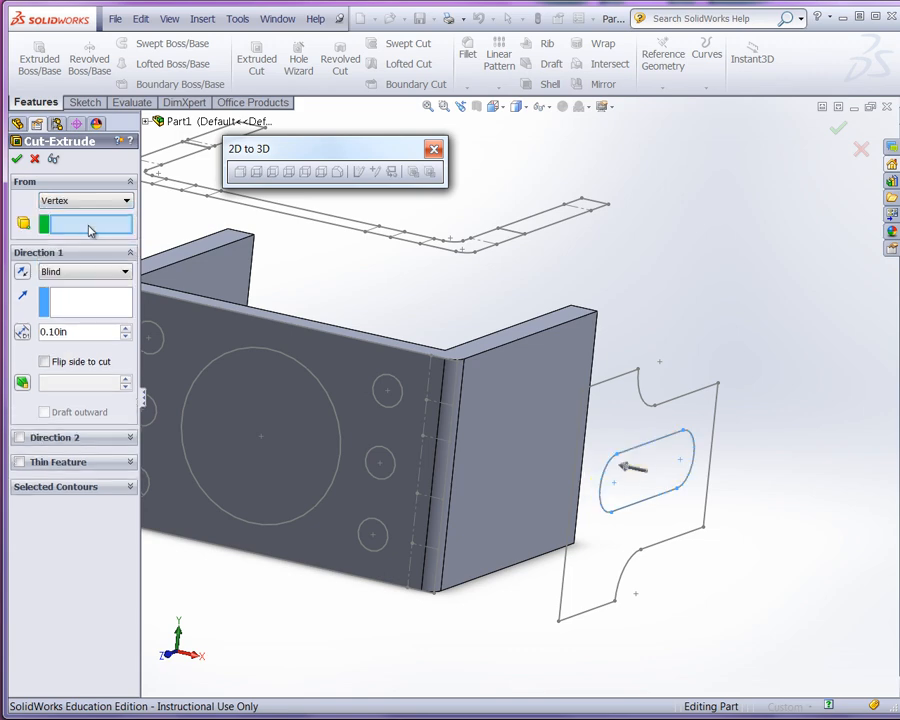
click(597, 314)
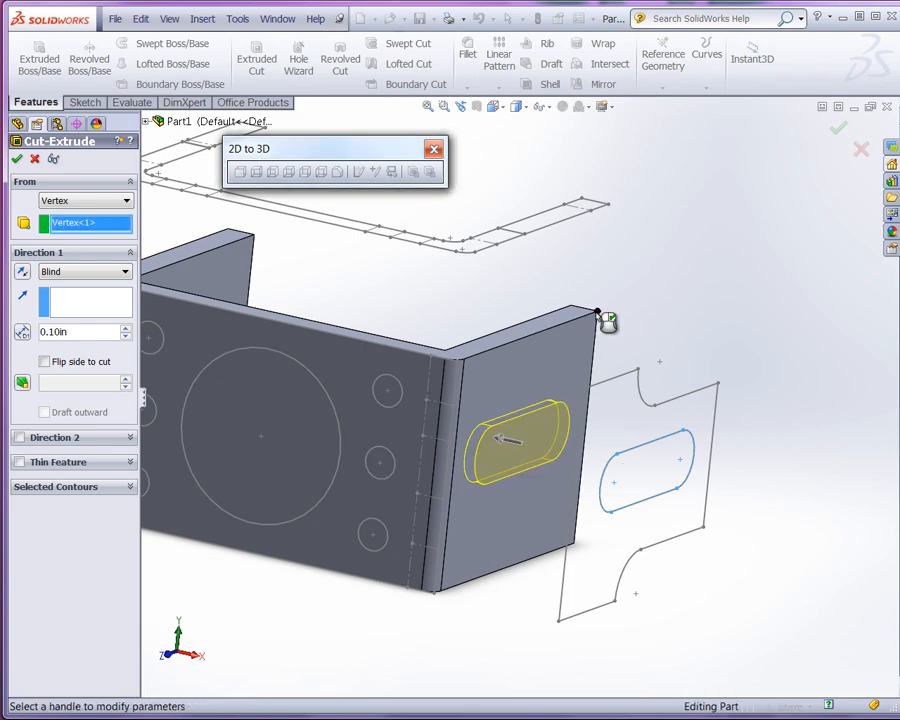
Set the slot cut's end condition to Up To Vertex, using the inner top rear corner of the right side wall.
mouse_move(271, 653)
middle_down()
mouse_move(318, 628)
mouse_move(357, 647)
mouse_move(345, 673)
mouse_move(286, 665)
middle_up()
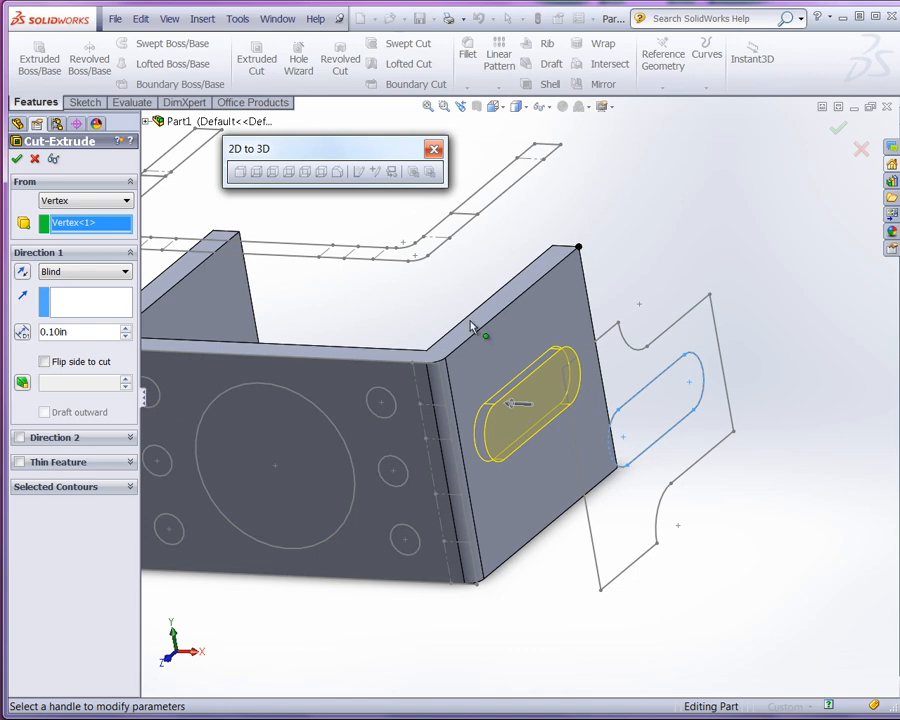
scroll(446, 268, down, 3)
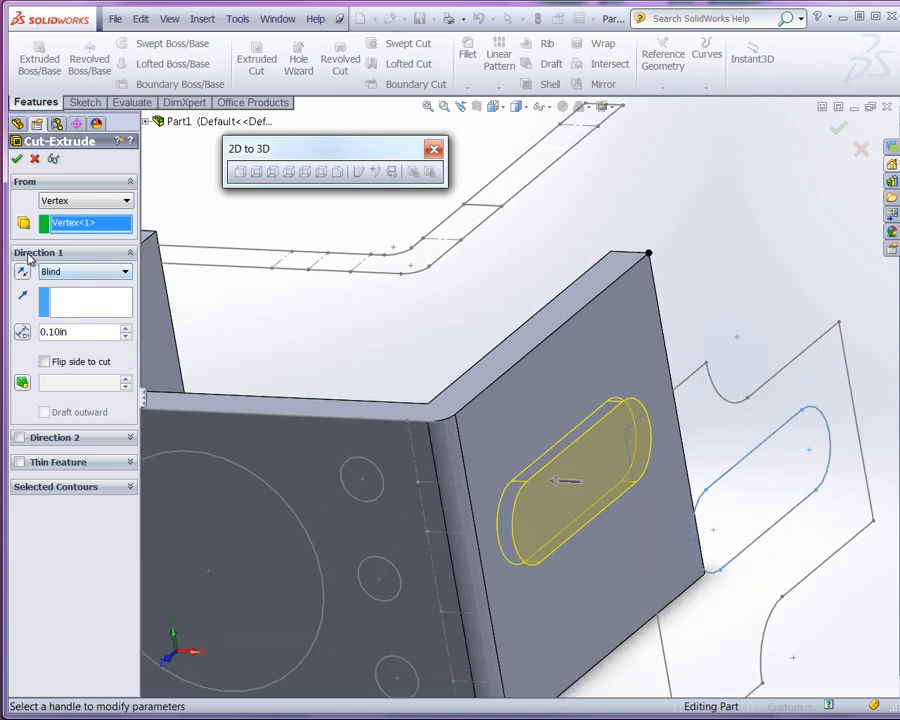
click(124, 273)
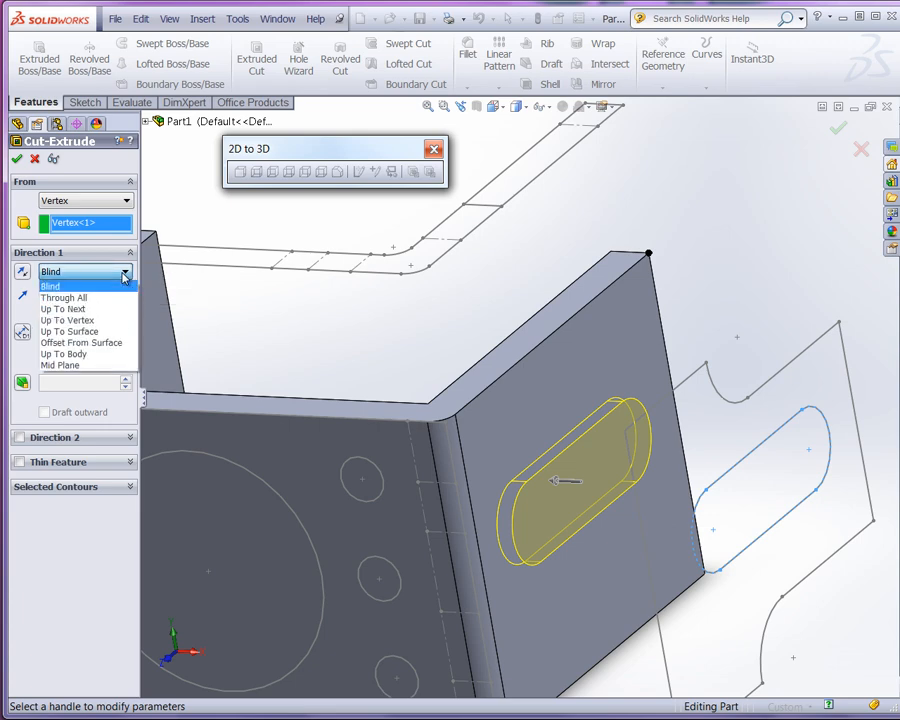
click(109, 322)
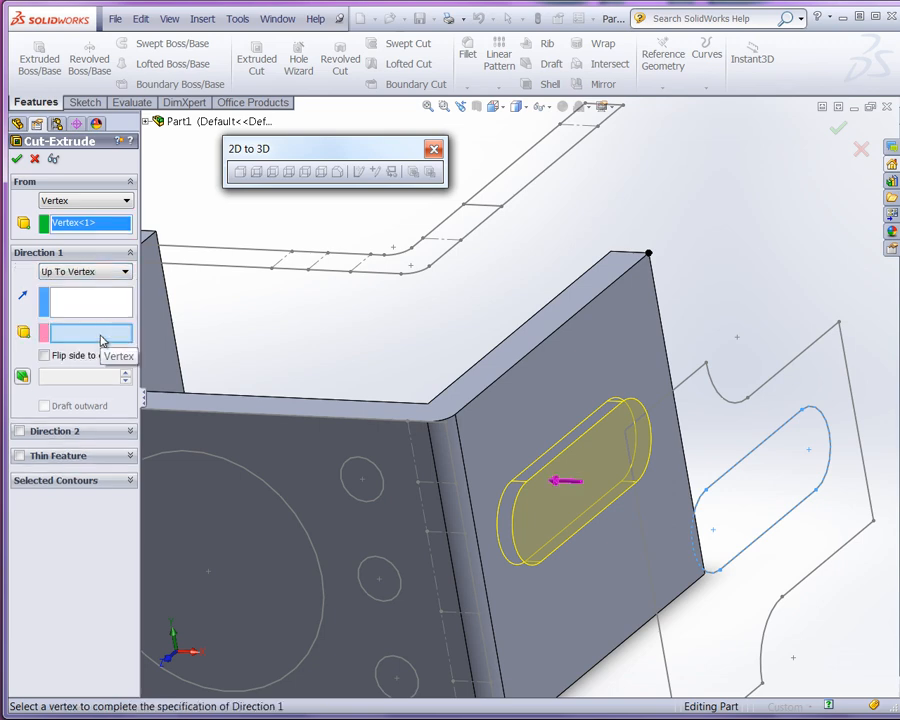
click(614, 255)
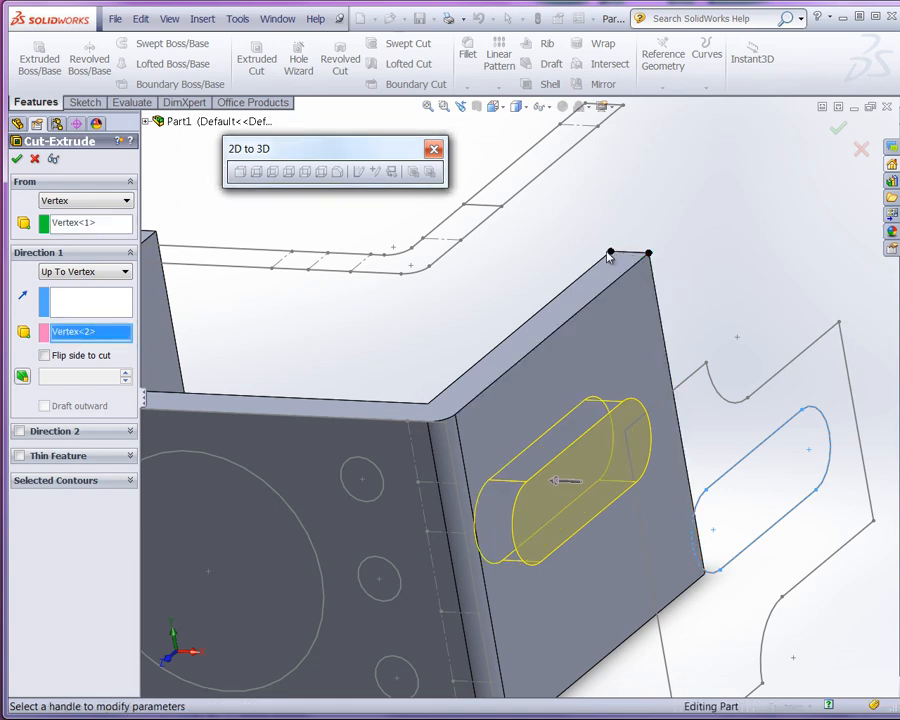
Try ending the slot cut with Up To Surface at the right wall's inner face, and with Up To Next.
click(74, 272)
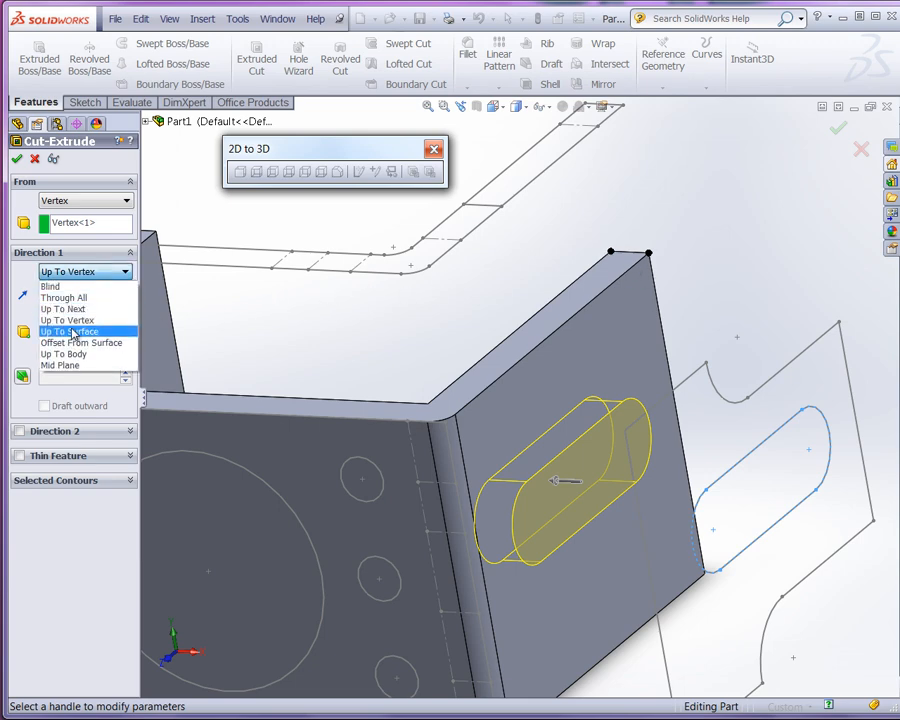
click(72, 333)
middle_drag(466, 422, 435, 462)
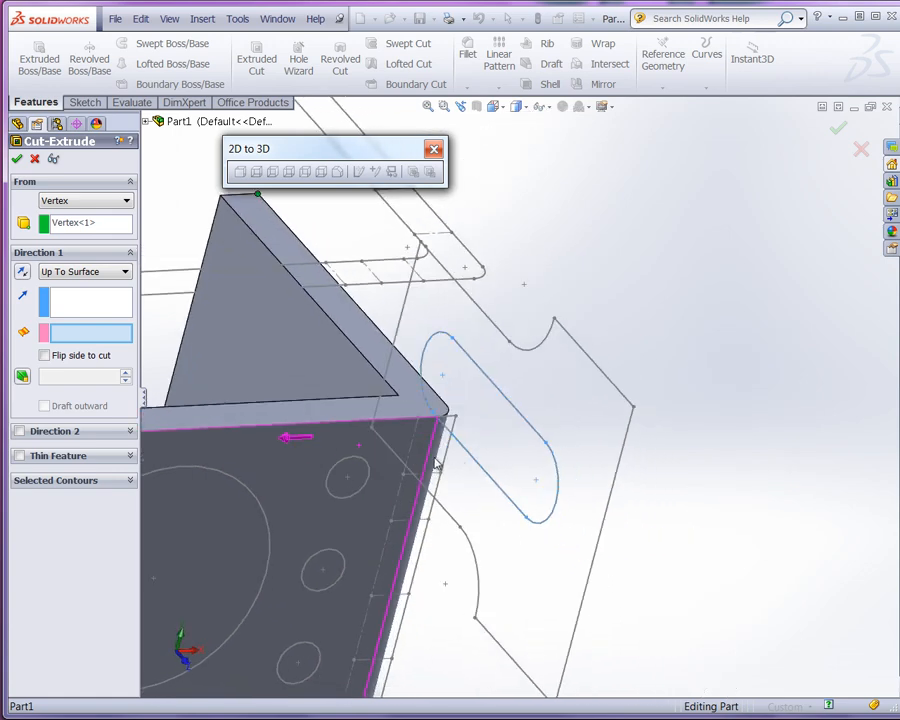
click(318, 378)
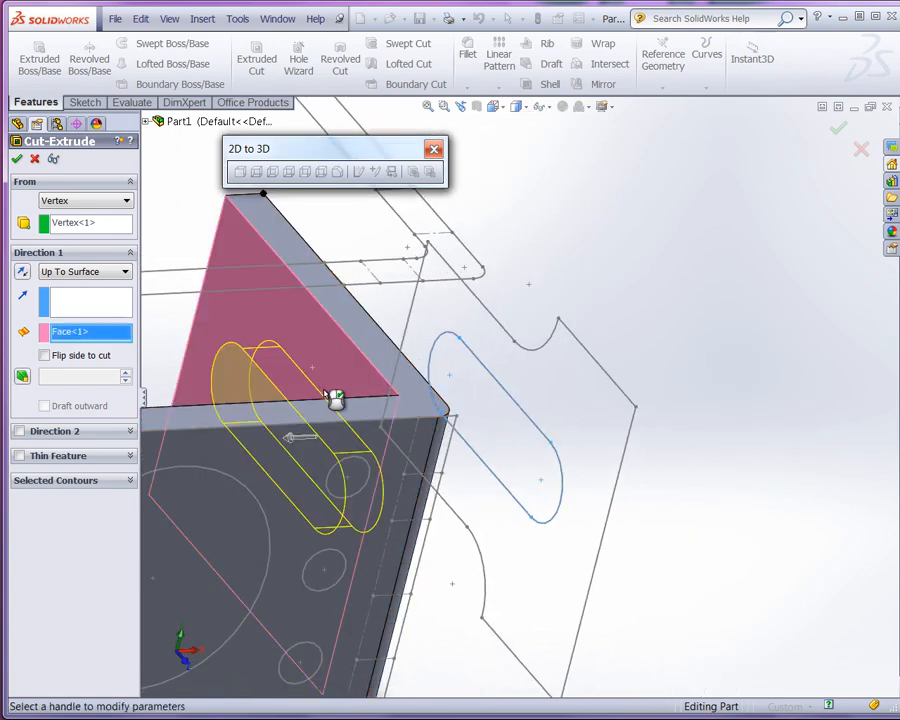
click(115, 273)
click(108, 312)
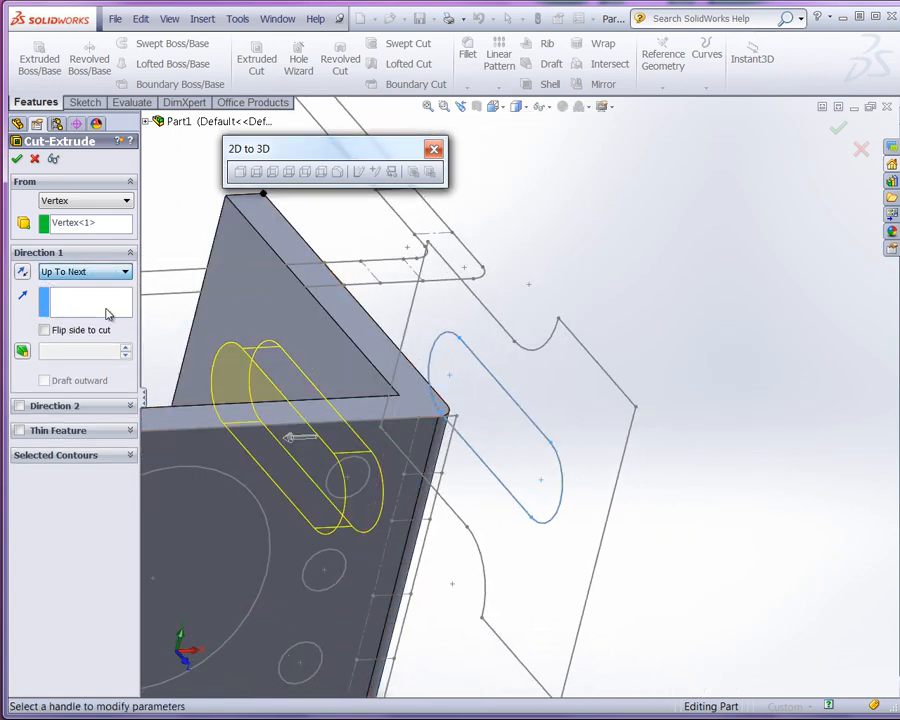
mouse_move(506, 392)
middle_down()
mouse_move(440, 394)
mouse_move(512, 394)
middle_up()
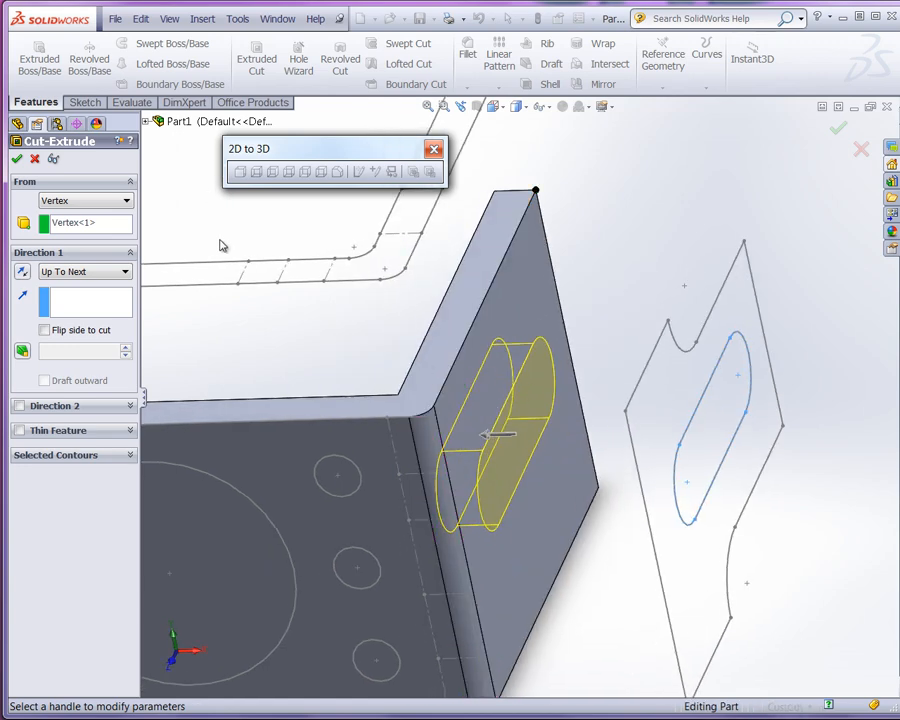
Switch the slot cut's end condition back to Up To Vertex and reselect the right wall's inner top rear corner.
click(100, 272)
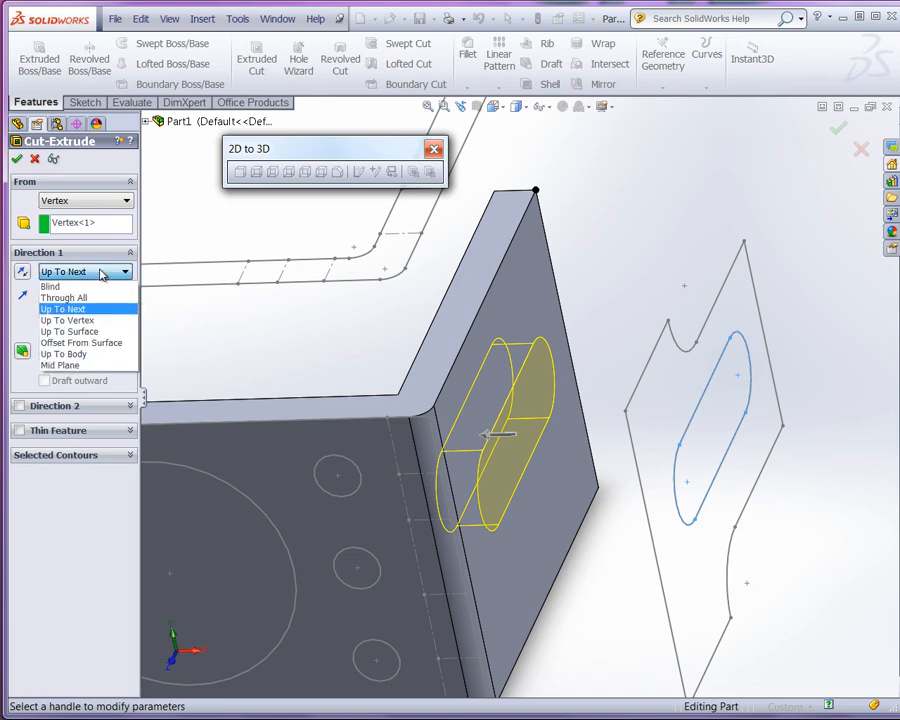
click(115, 317)
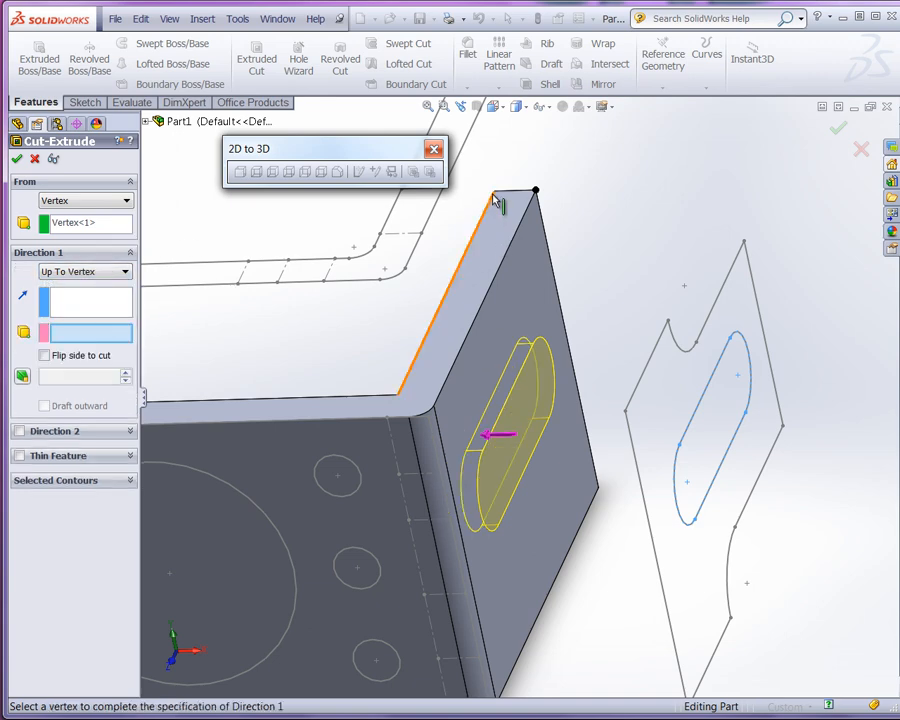
click(494, 191)
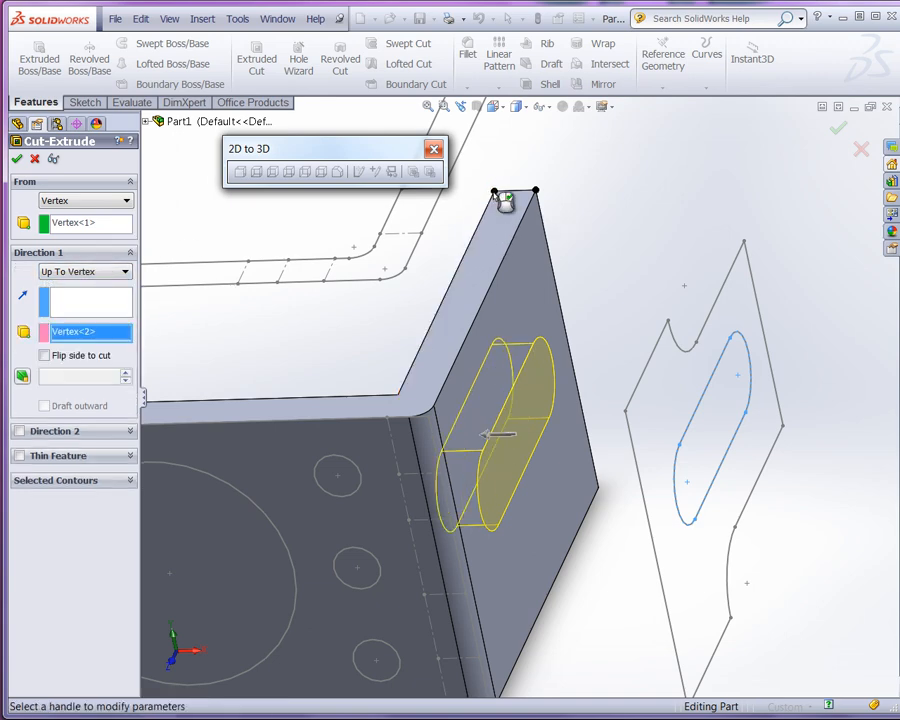
Complete the slot cut through the right side wall.
click(17, 159)
mouse_move(560, 536)
middle_down()
mouse_move(521, 484)
mouse_move(454, 540)
mouse_move(527, 545)
middle_up()
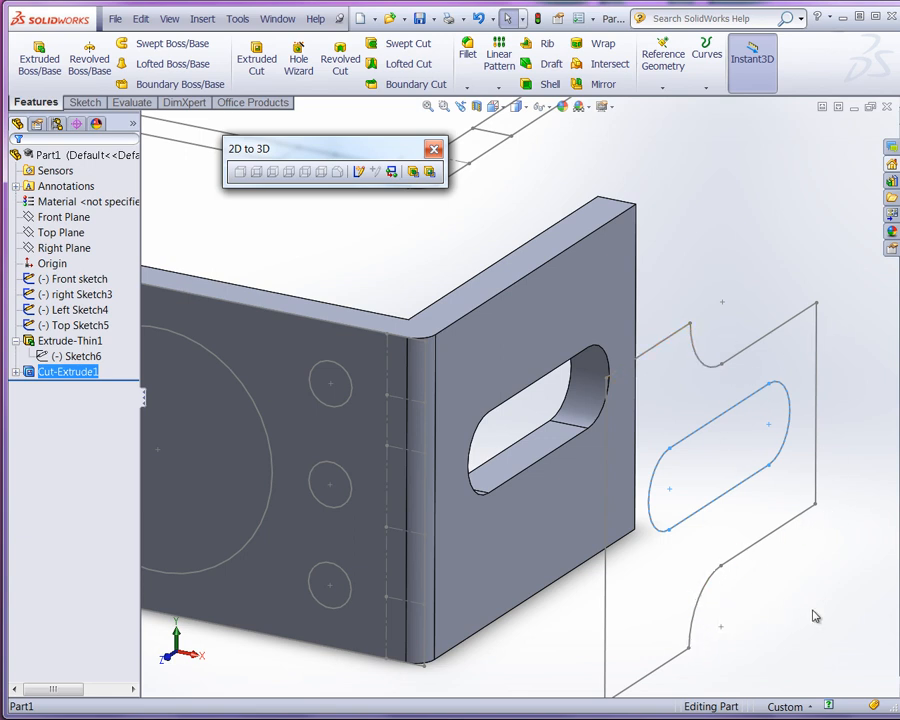
click(726, 235)
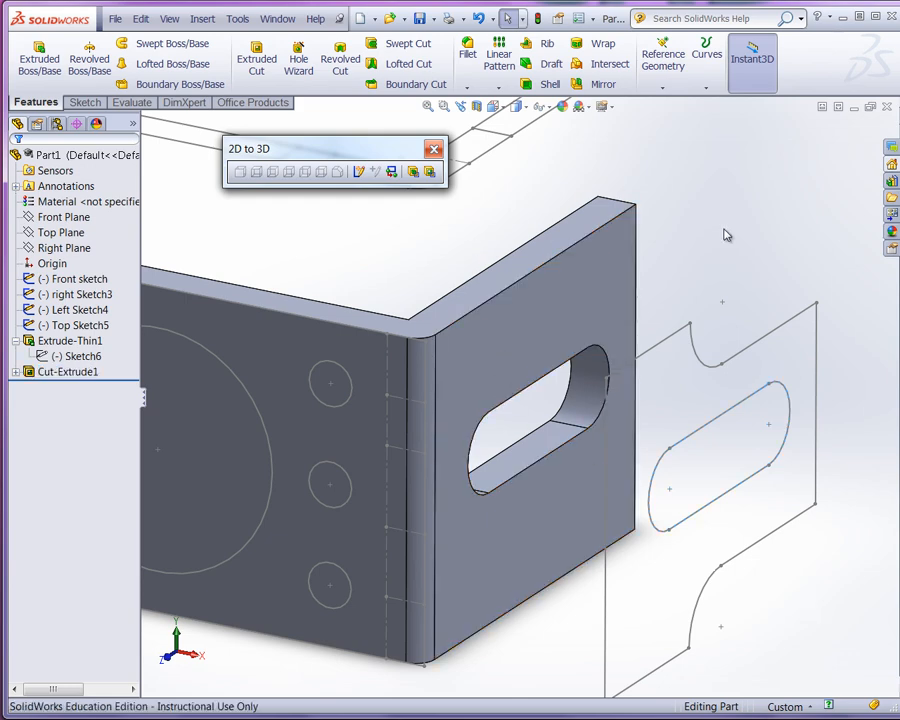
key(f)
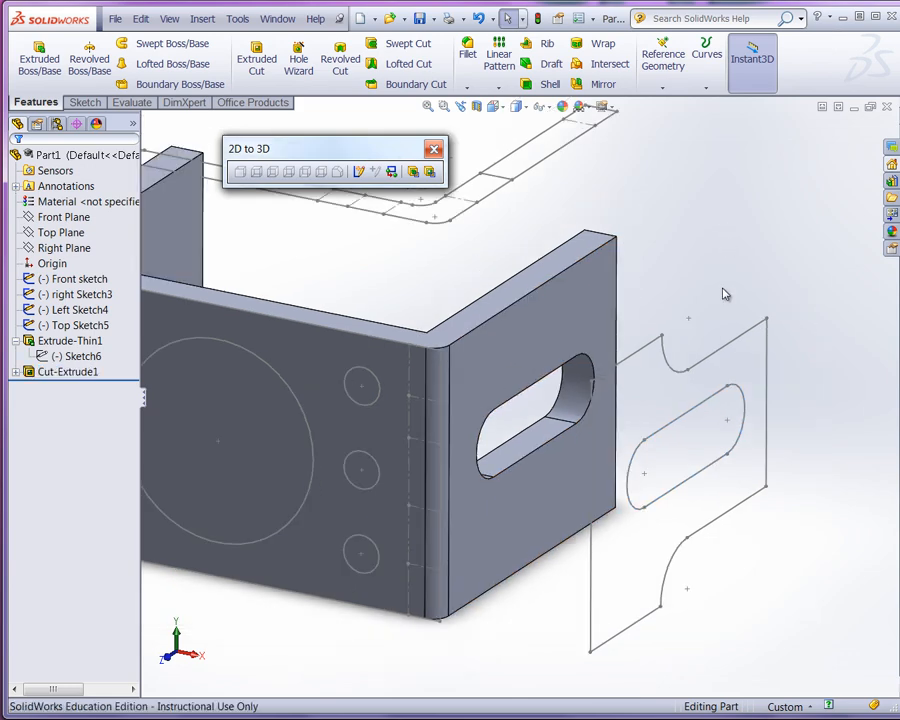
Try an extruded cut from the right view's upper and lower notch arcs and their adjoining horizontal lines.
click(433, 174)
click(664, 353)
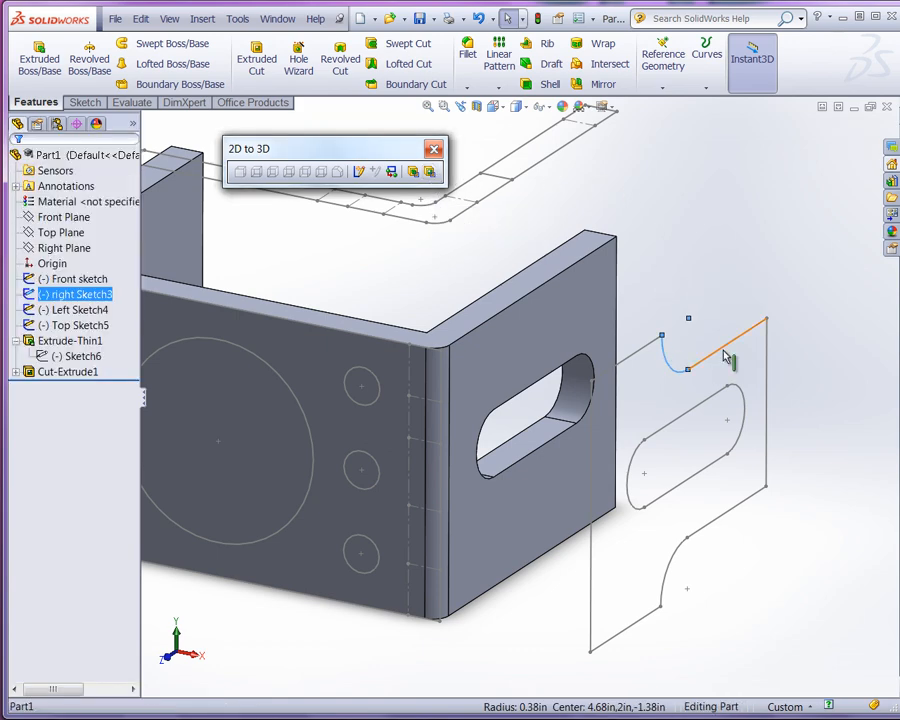
click(728, 358)
click(735, 519)
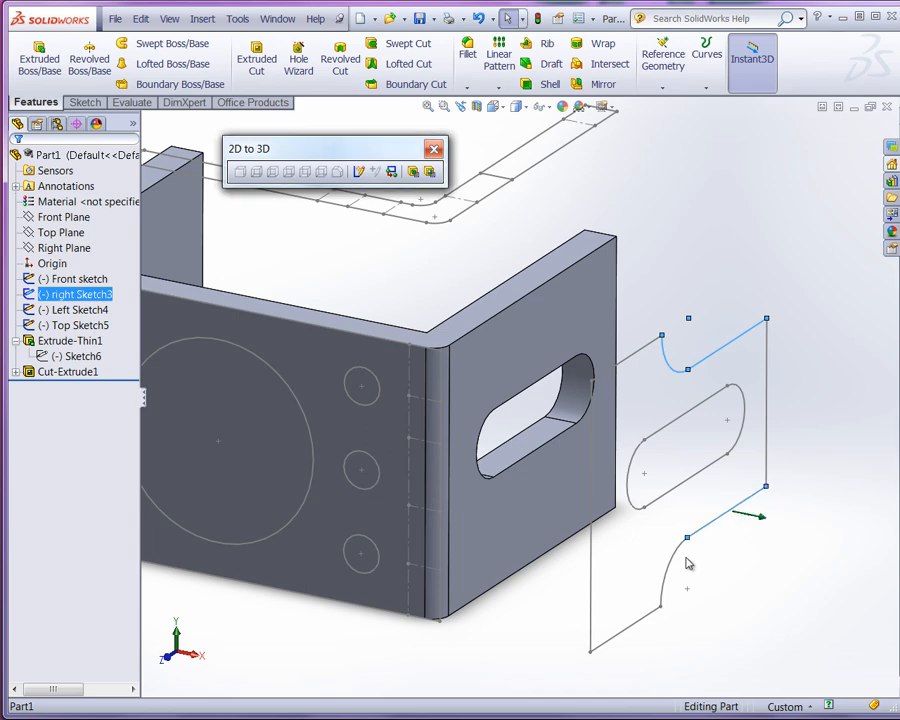
click(676, 568)
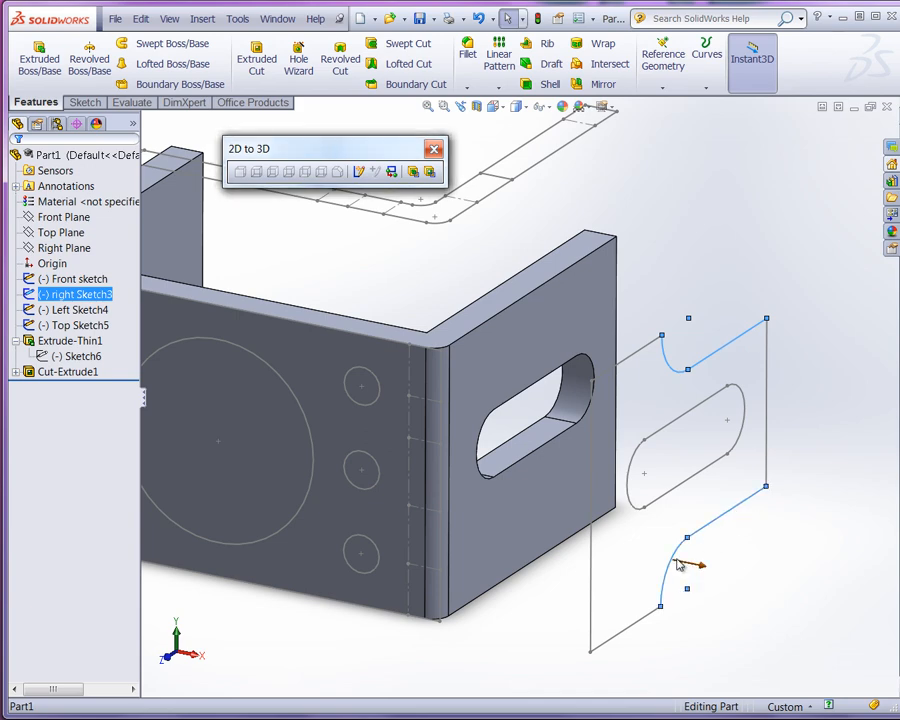
click(430, 172)
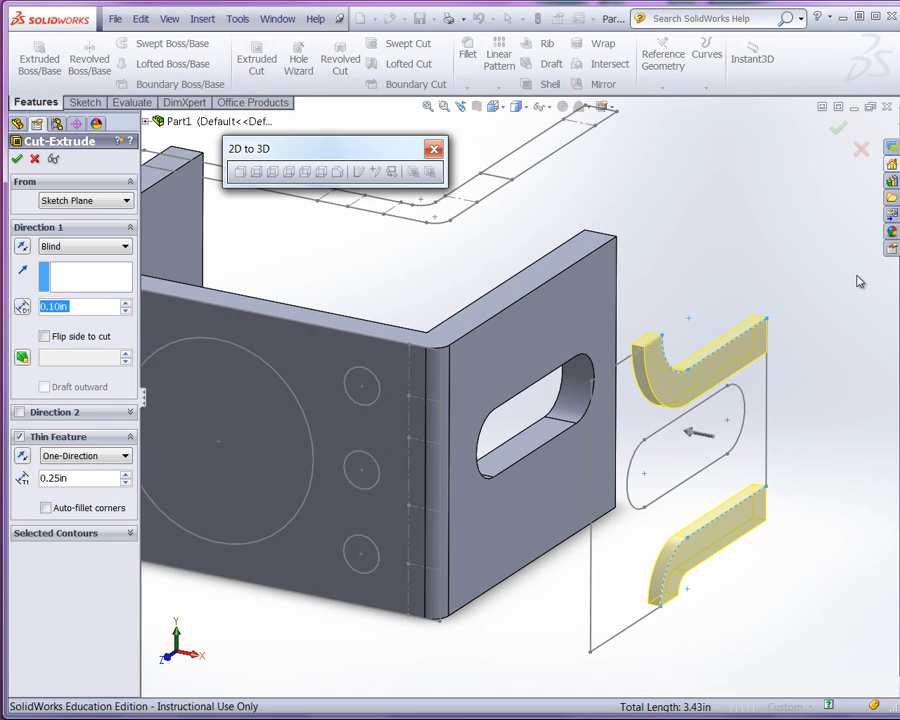
Try making the notch cut Through All with Thin Feature off, adding the upper notch edges as a selected contour.
click(117, 534)
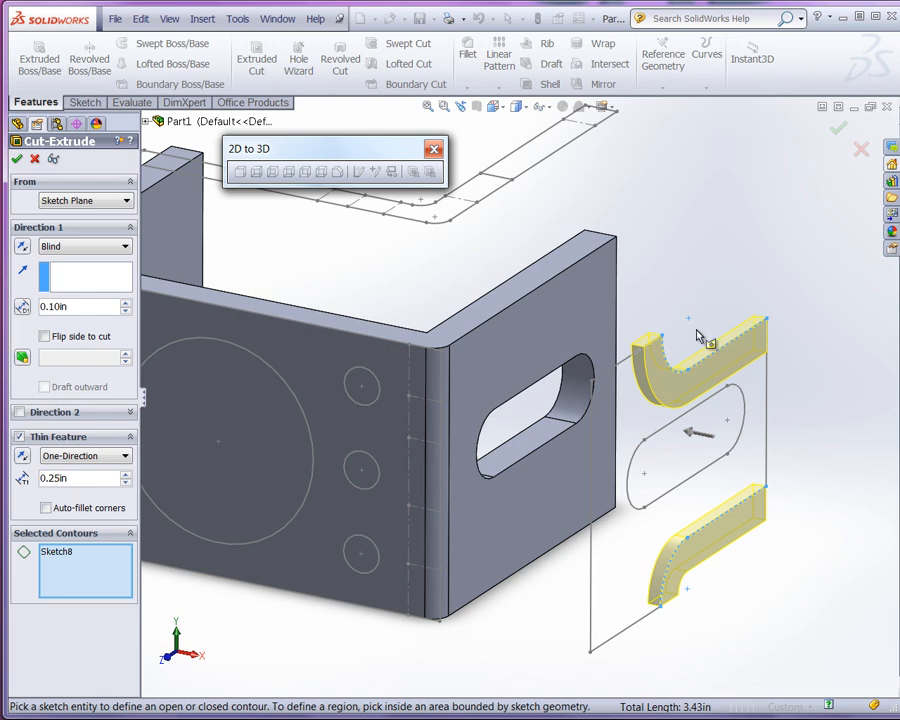
click(19, 437)
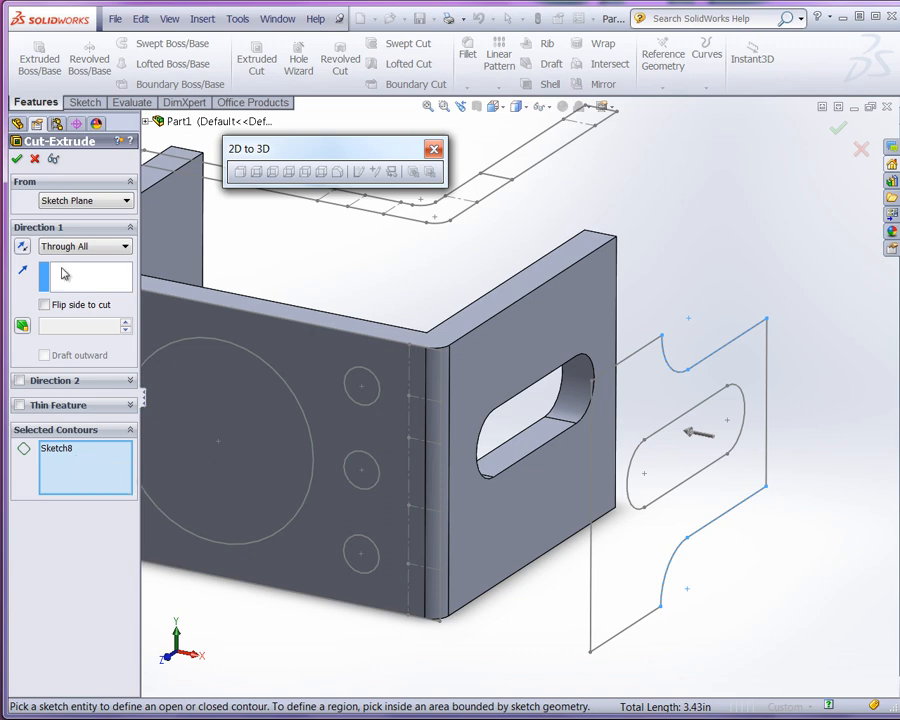
click(668, 362)
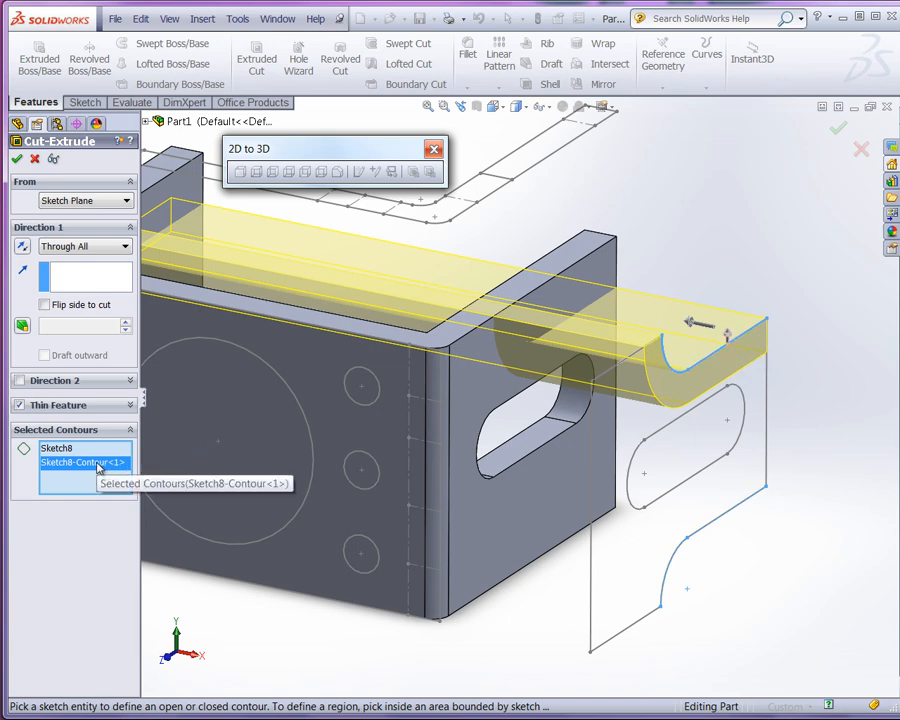
click(19, 405)
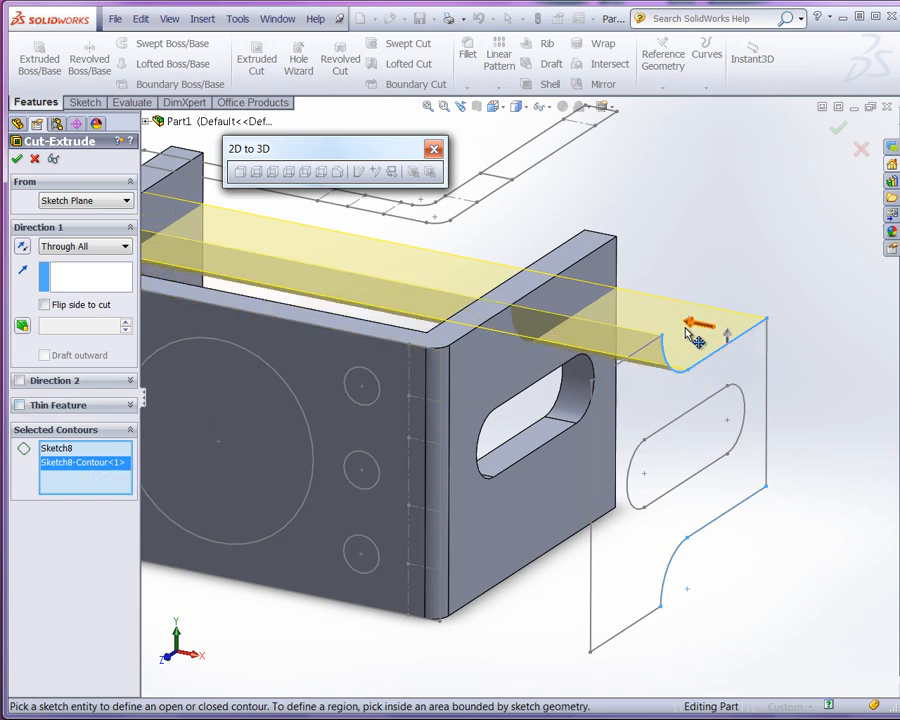
middle_drag(690, 345, 800, 397)
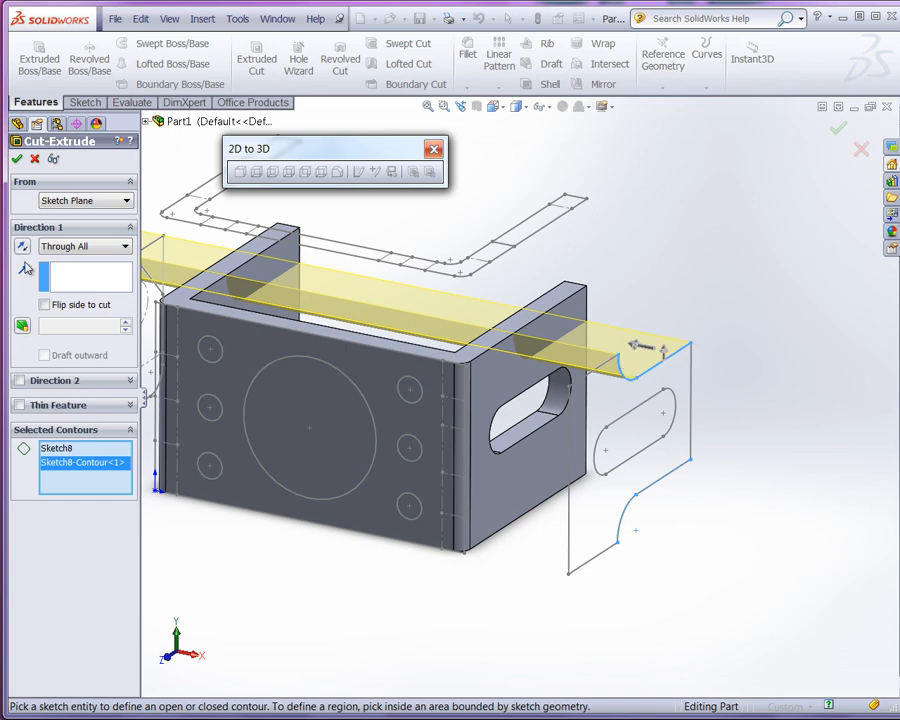
click(95, 248)
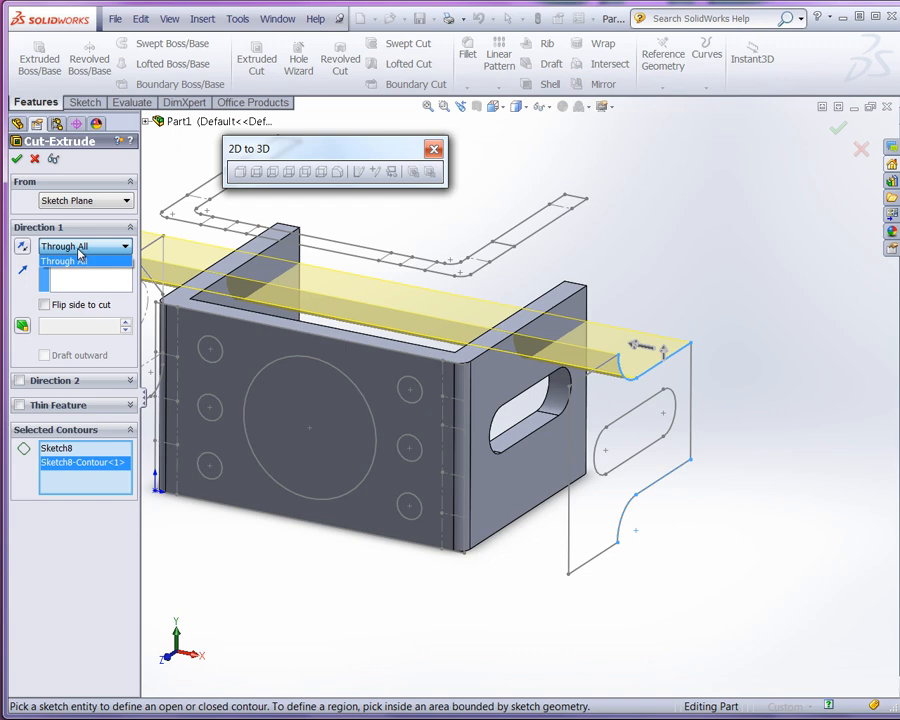
click(16, 159)
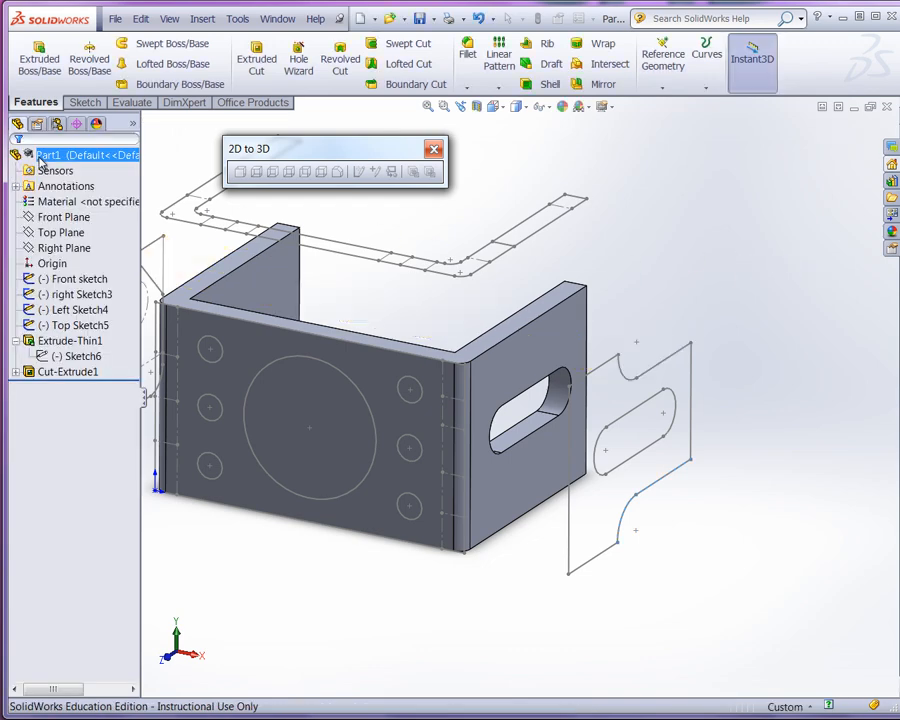
Open the right view sketch for editing.
scroll(690, 299, down, 1)
middle_drag(673, 421, 656, 393)
click(652, 391)
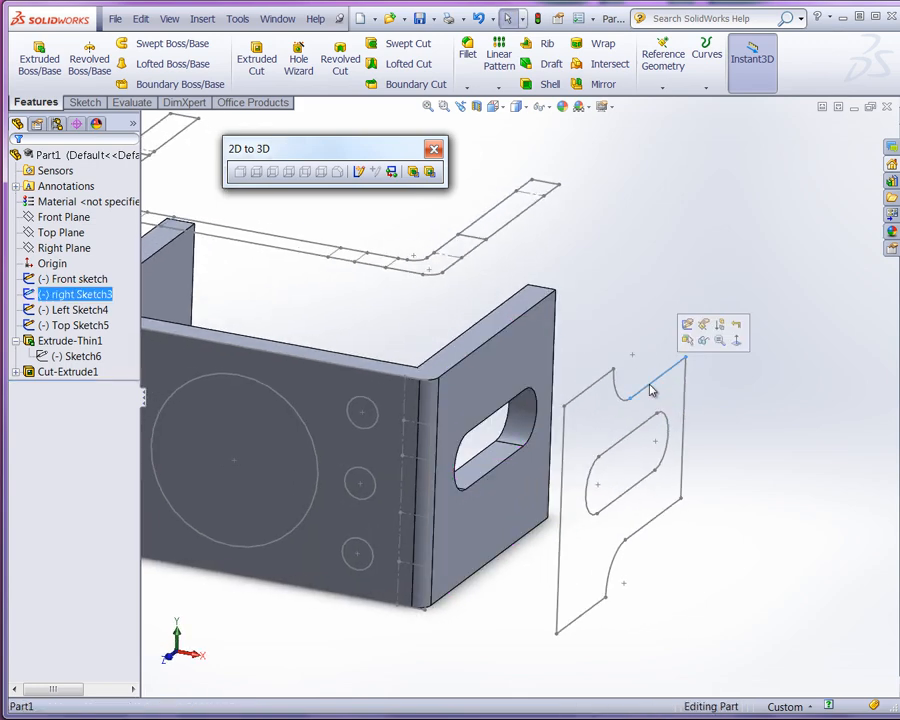
click(685, 332)
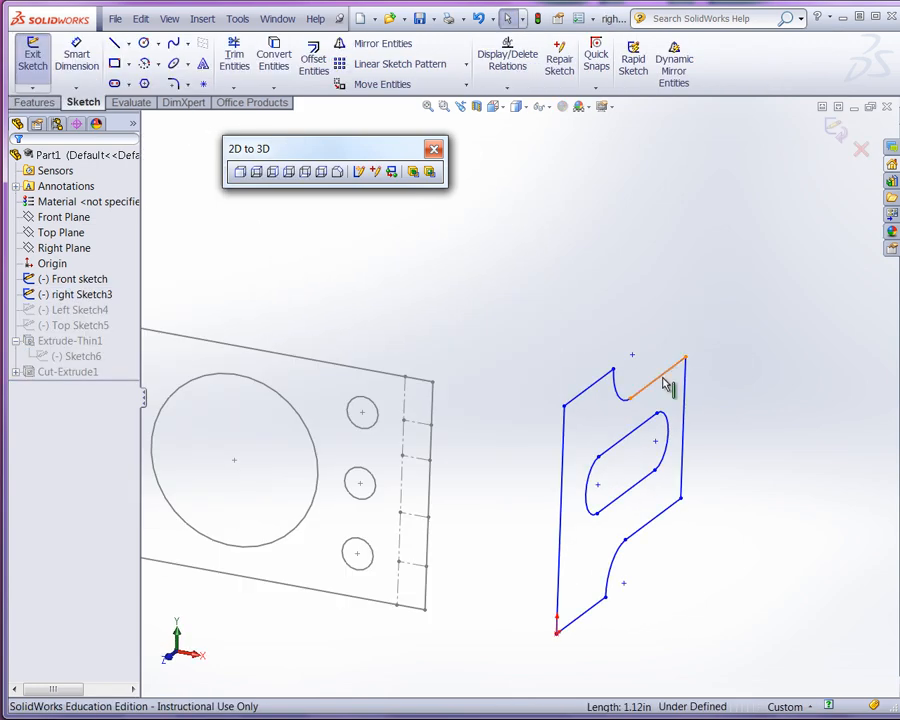
scroll(660, 378, down, 4)
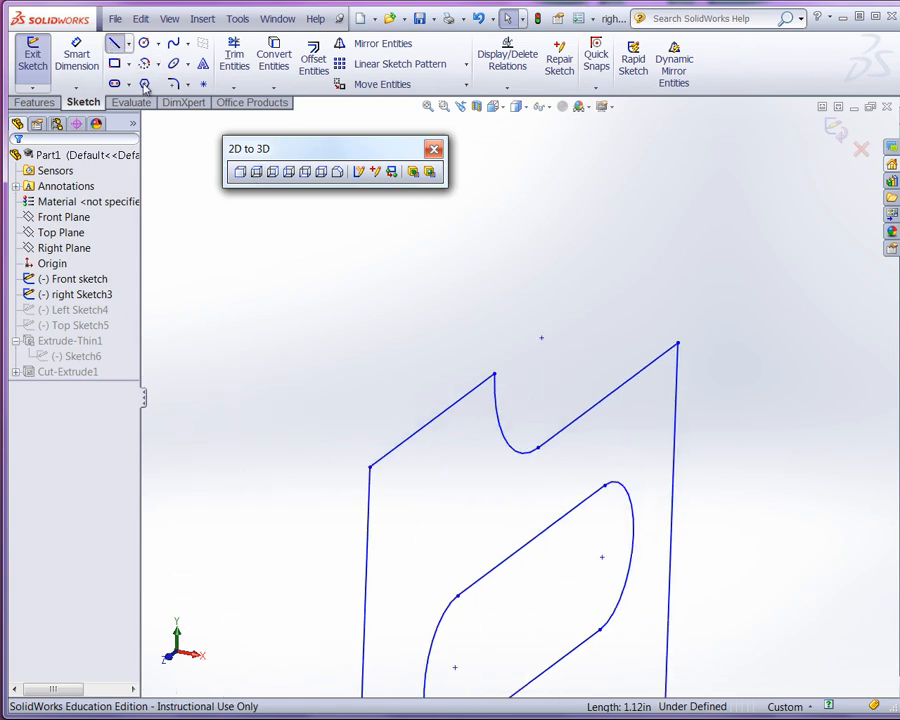
click(115, 43)
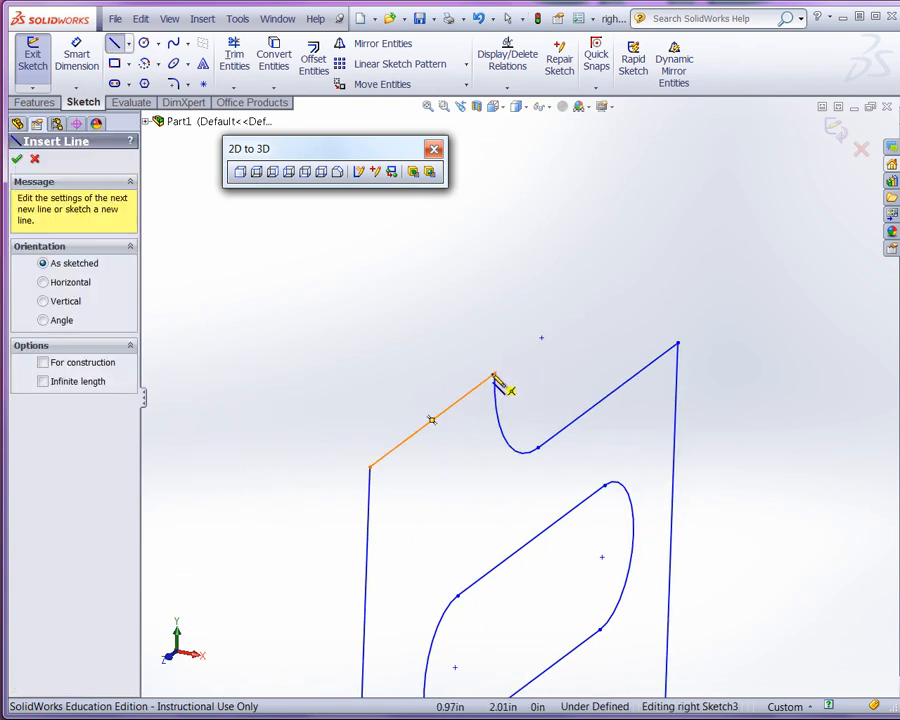
click(431, 419)
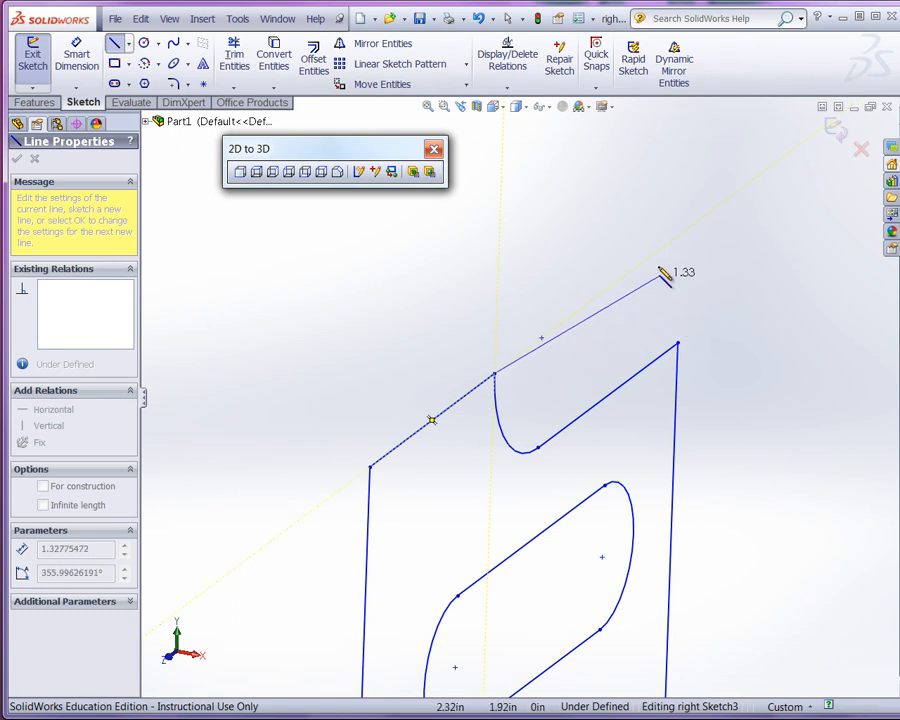
click(493, 106)
click(565, 183)
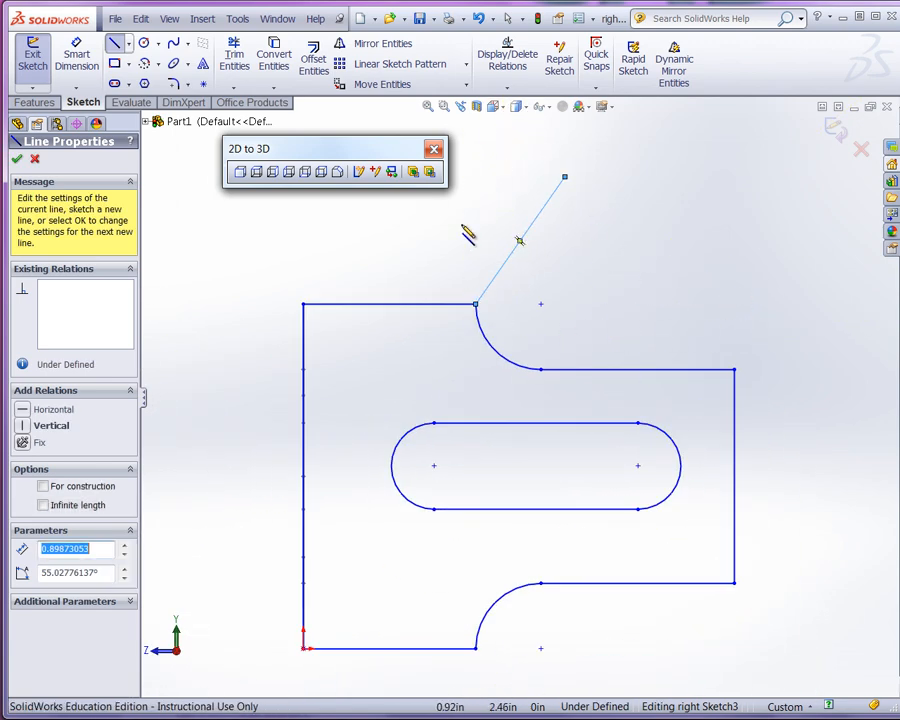
key(Escape)
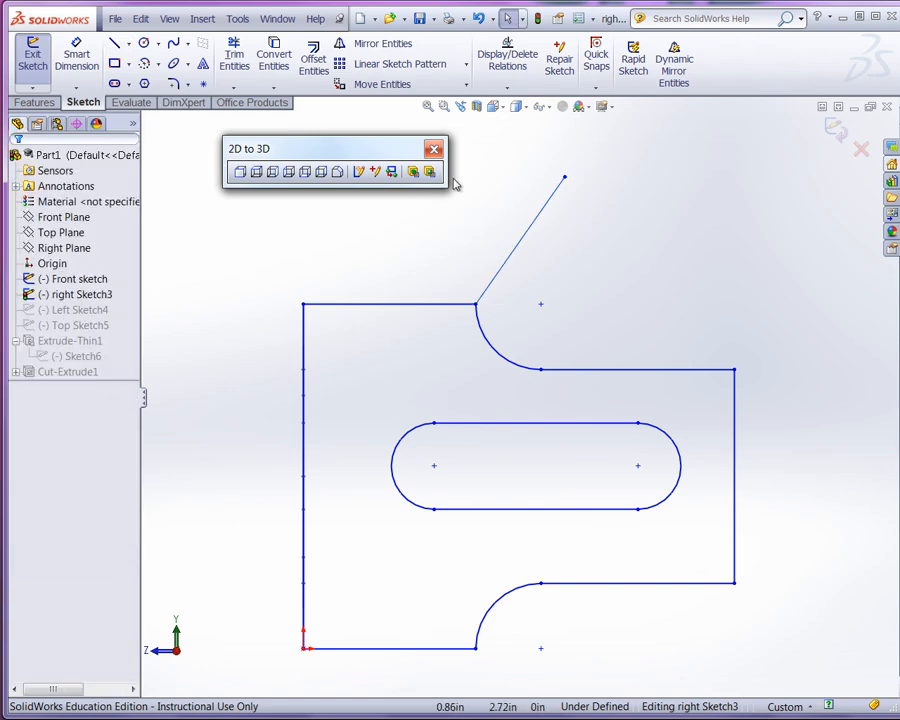
click(524, 240)
key(Delete)
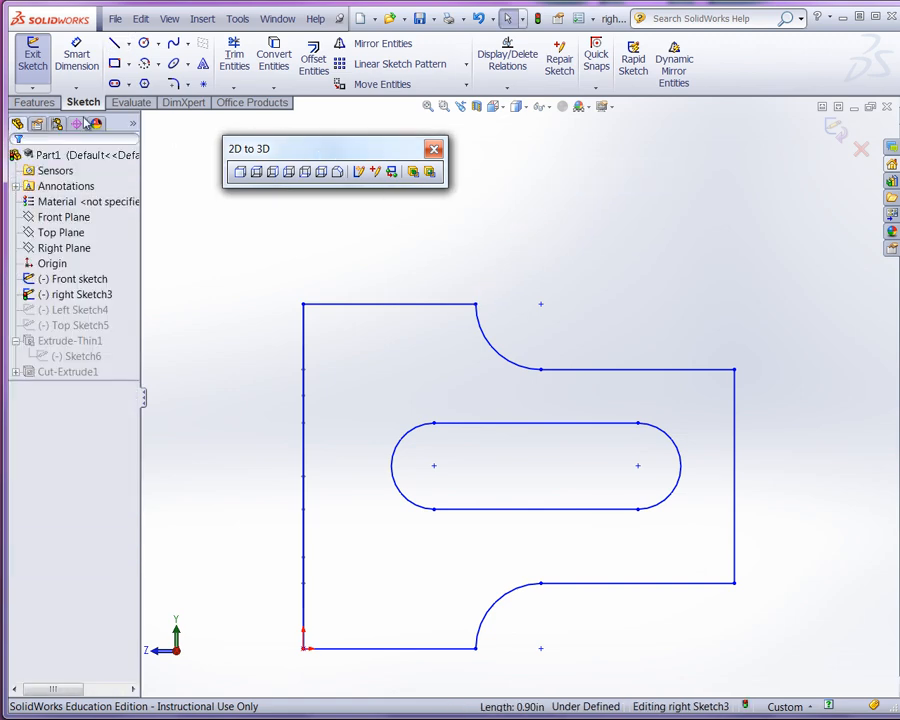
Close off the upper notch with a horizontal line from the arc's upper end and a vertical line down towards the outer edge's corner.
click(115, 43)
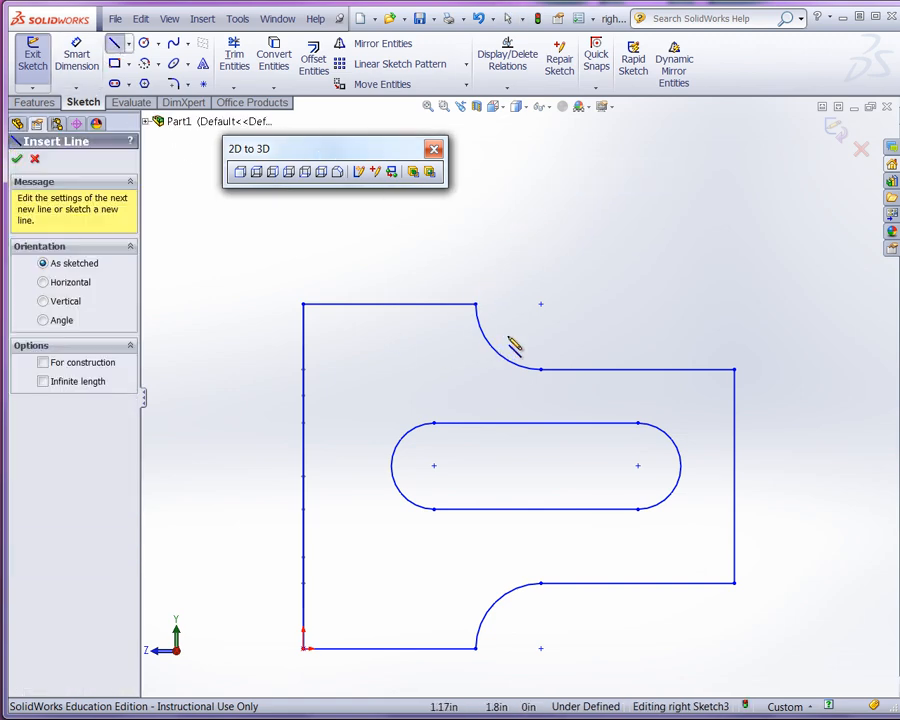
click(478, 305)
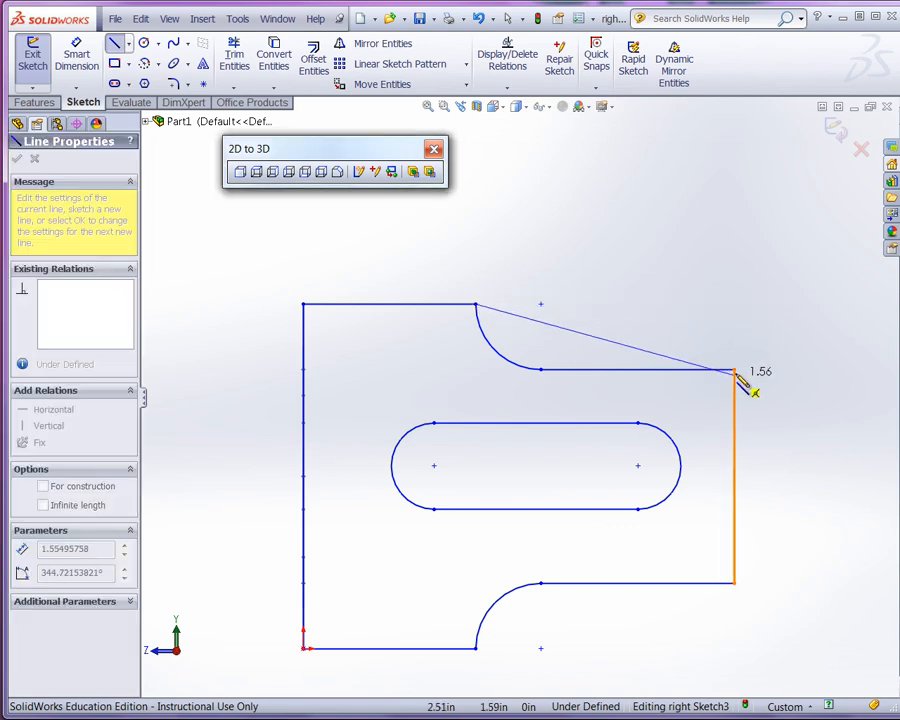
click(737, 305)
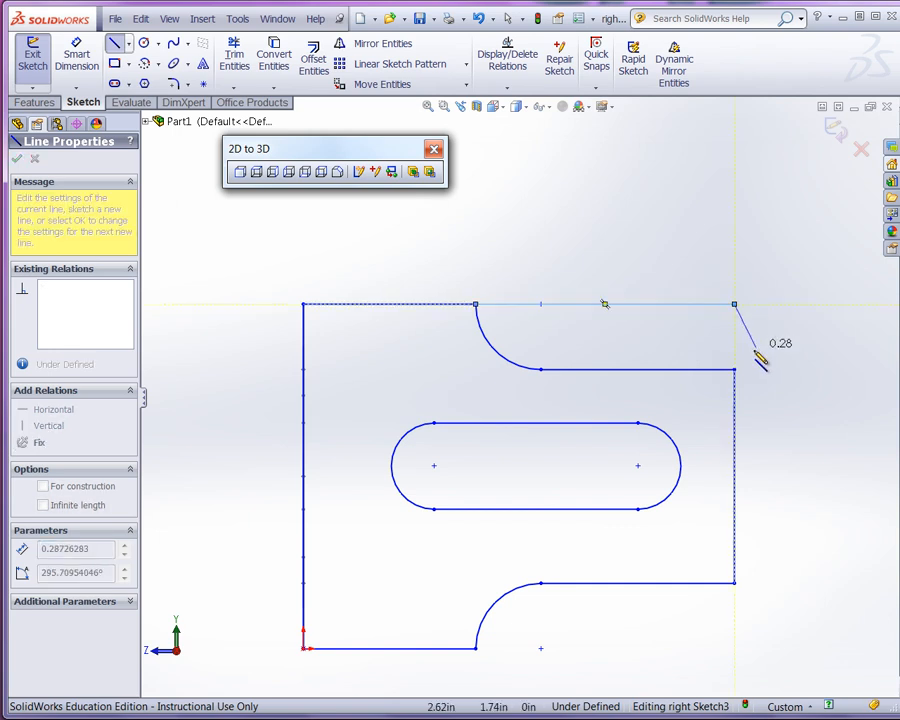
click(736, 367)
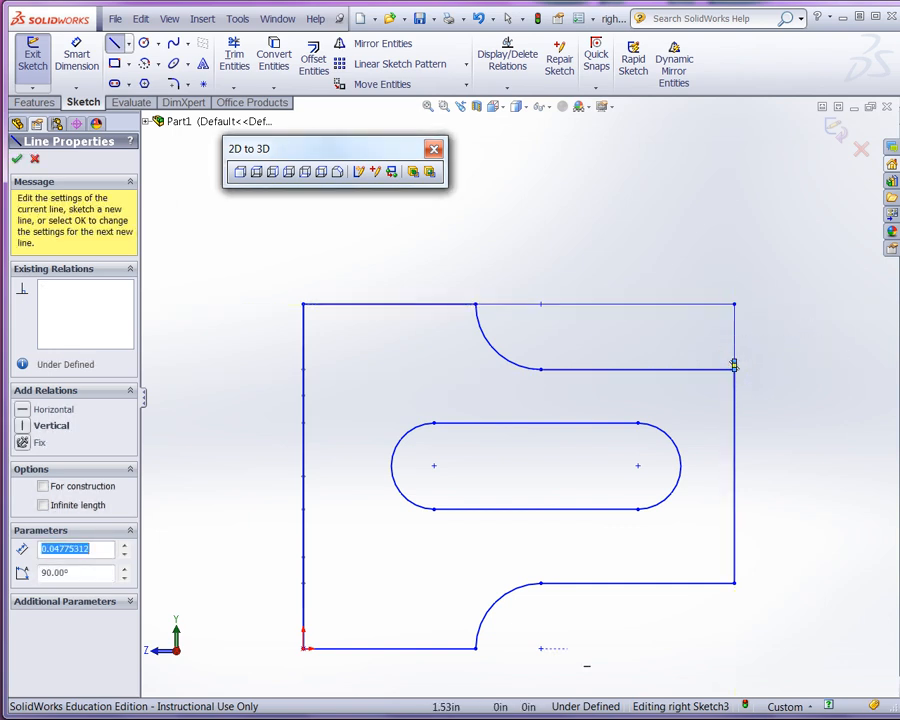
click(478, 648)
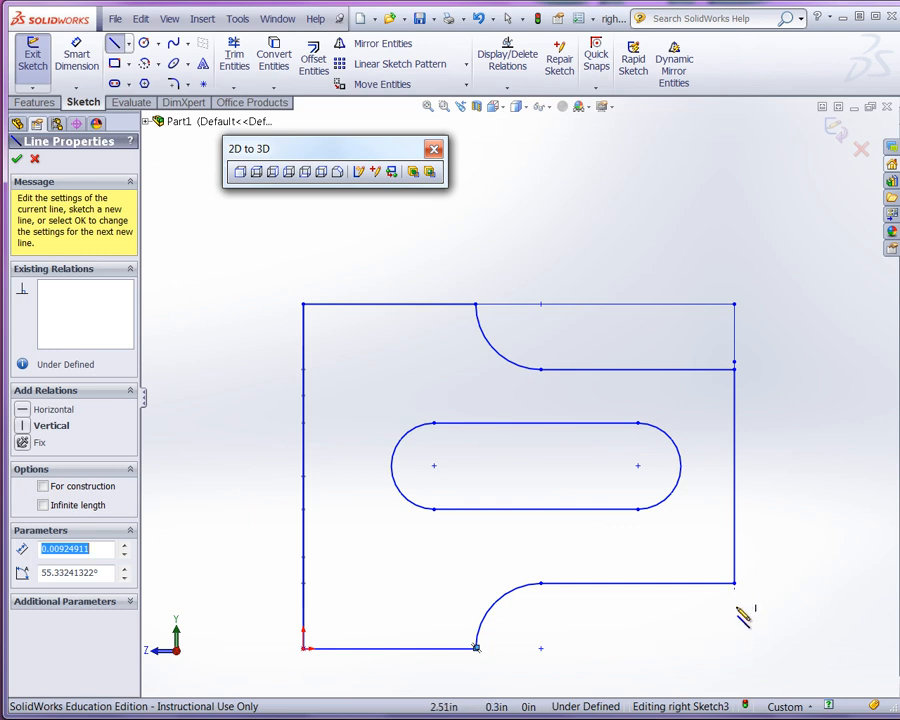
click(734, 649)
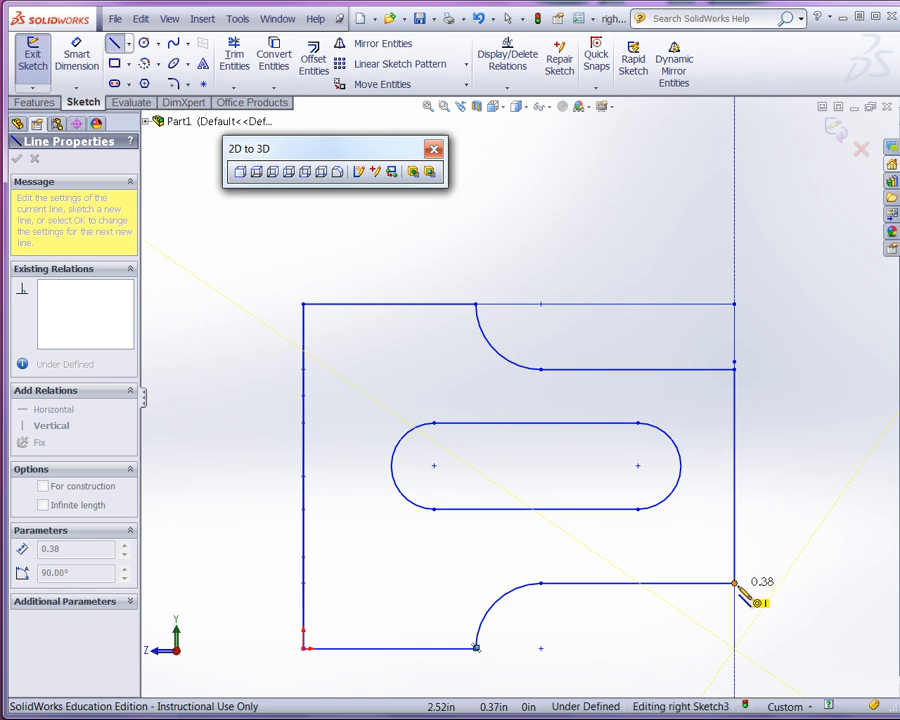
key(Escape)
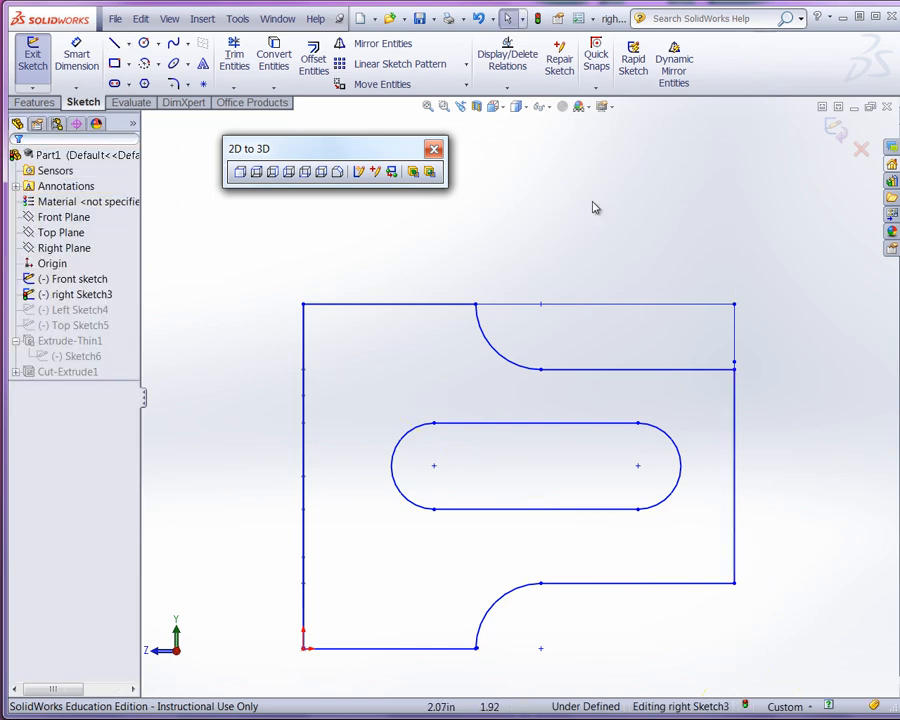
Close off the lower notch with a horizontal line about 1.49 in long from the arc's lower end and a vertical line about 0.37 in up.
click(116, 43)
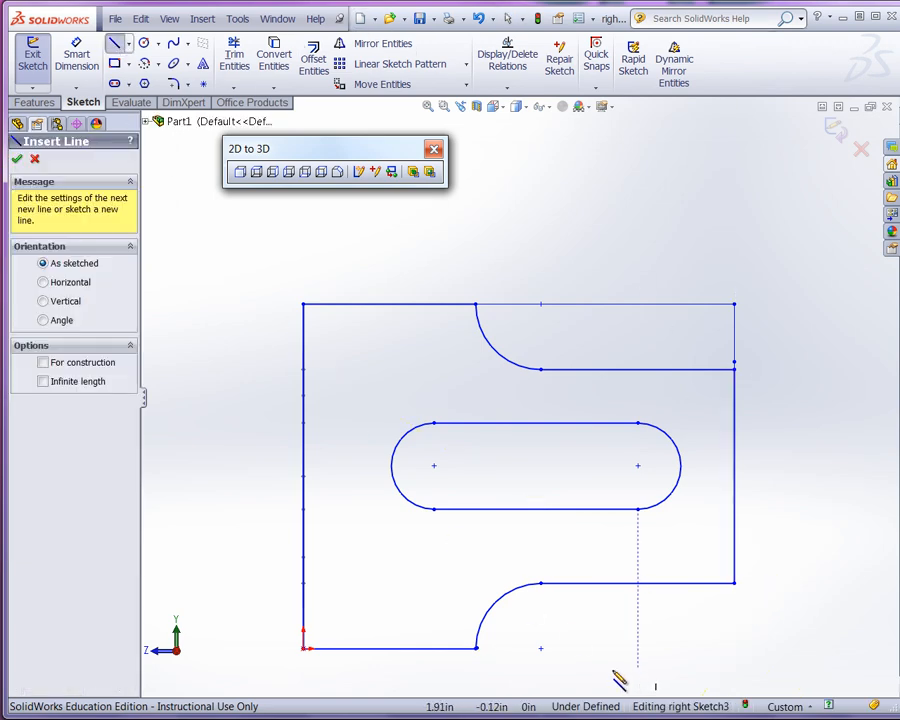
click(476, 648)
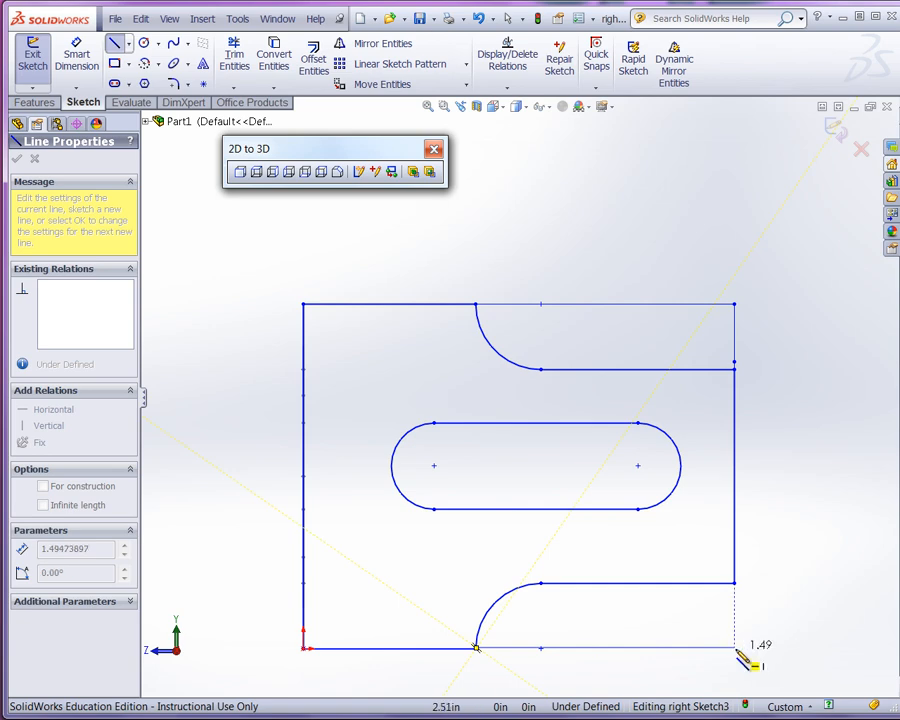
click(734, 648)
click(734, 583)
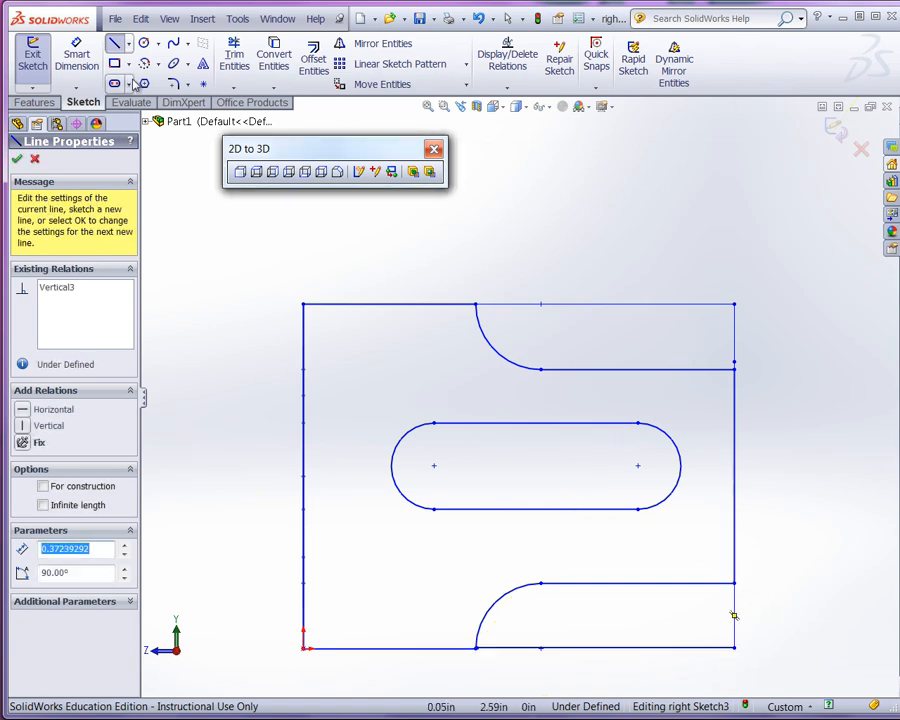
click(20, 161)
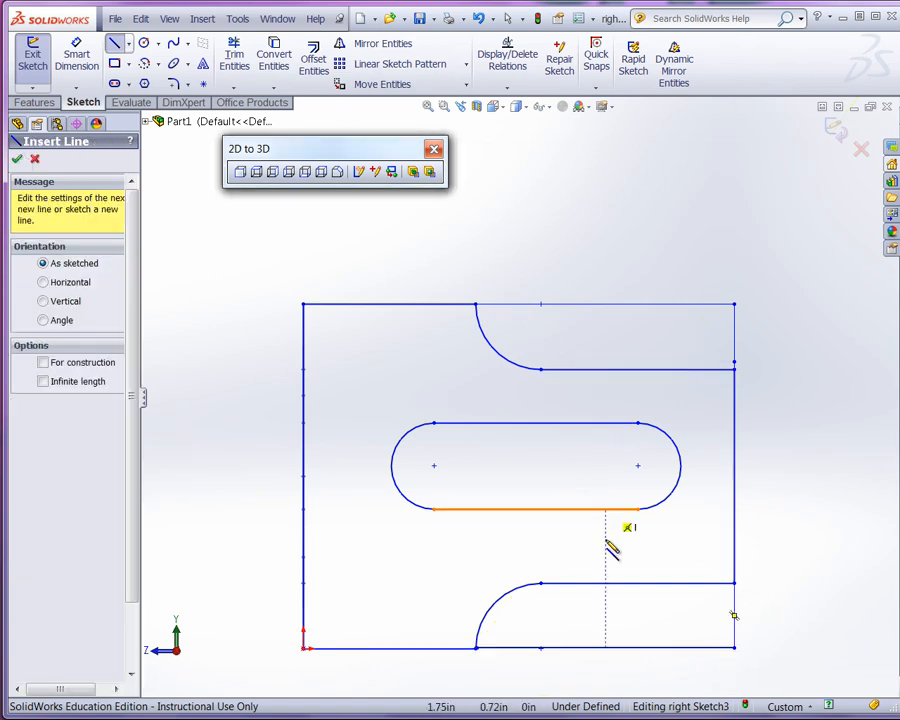
click(19, 161)
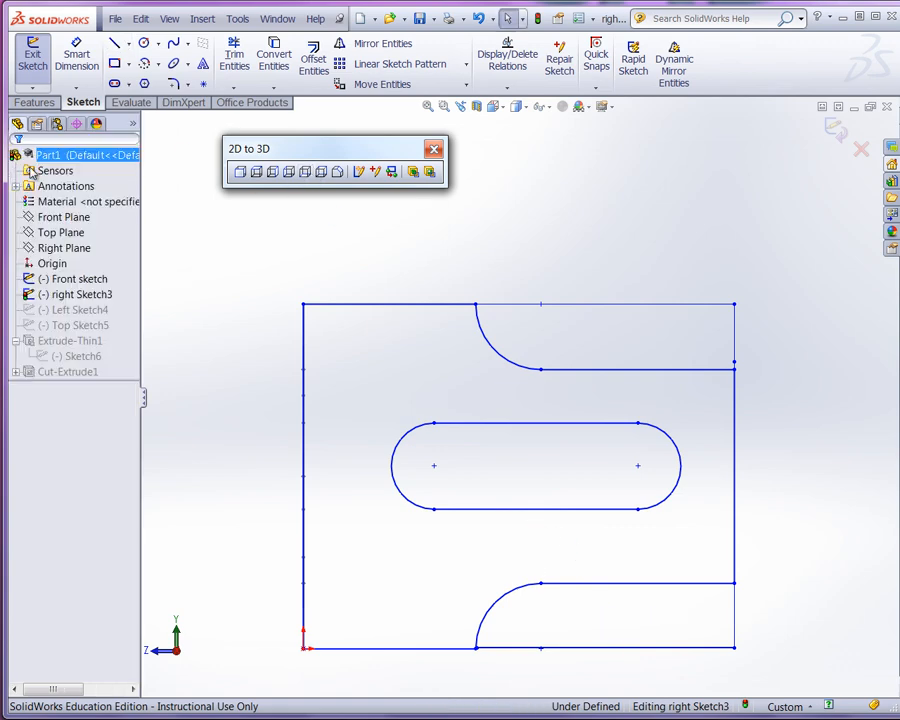
mouse_move(484, 343)
middle_down()
mouse_move(538, 377)
mouse_move(546, 451)
middle_up()
scroll(496, 369, up, 5)
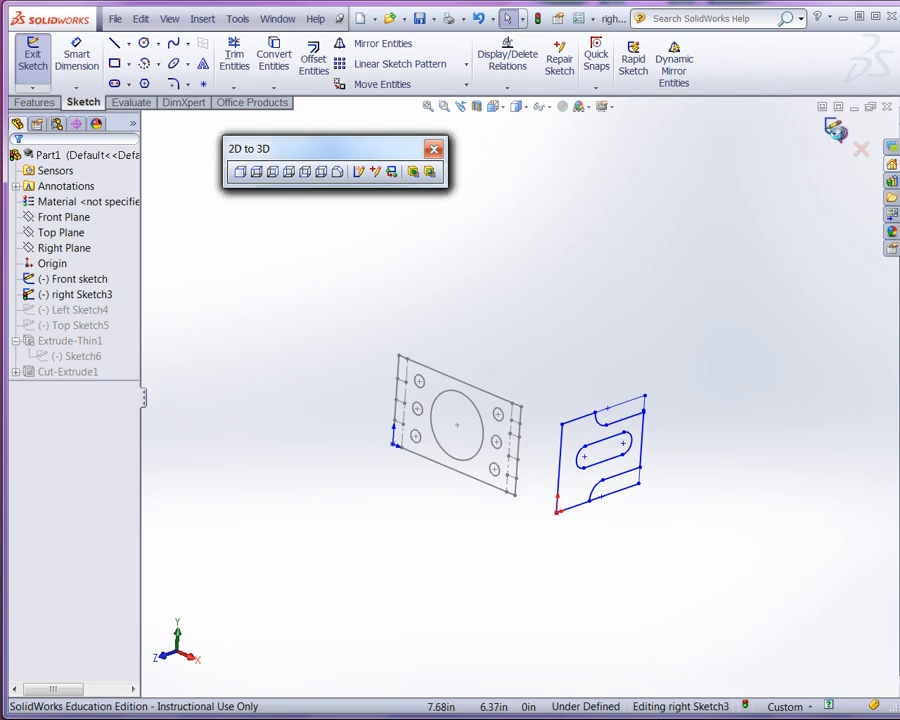
Finish editing the right view sketch.
click(833, 130)
scroll(658, 440, down, 2)
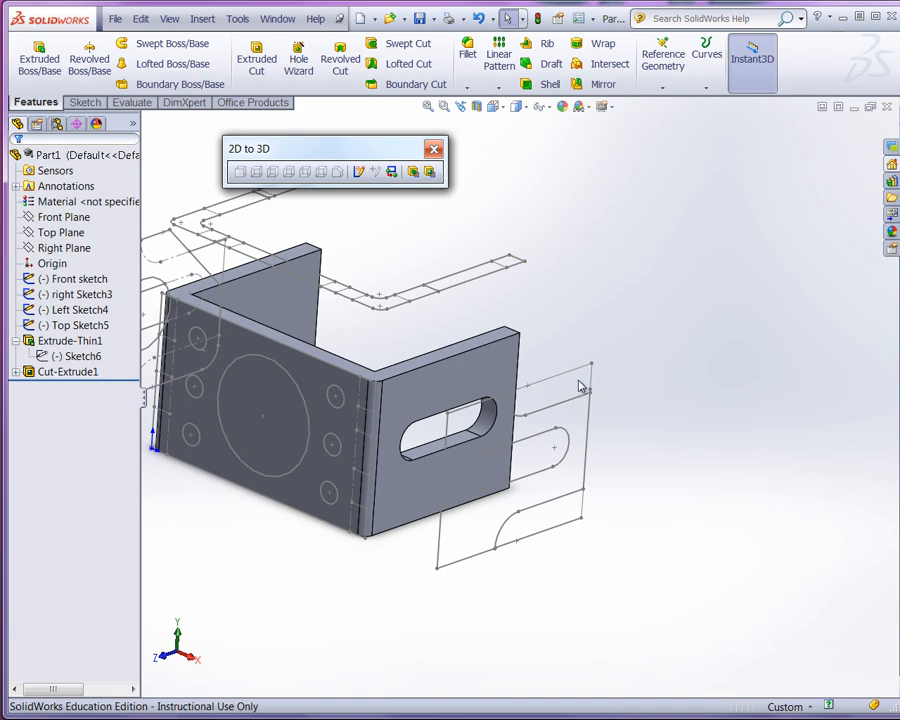
click(429, 173)
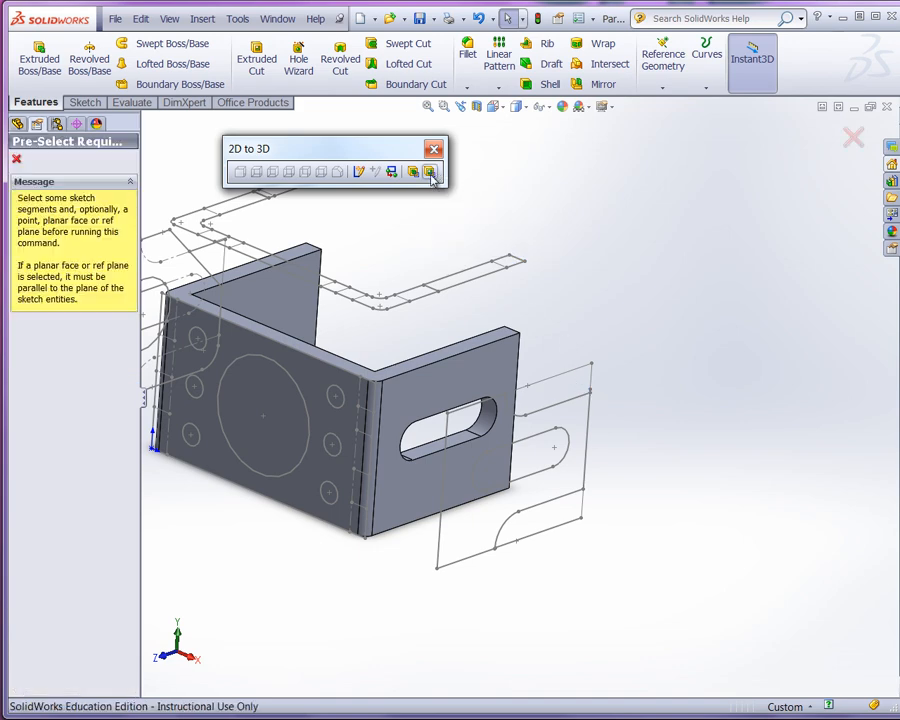
click(553, 388)
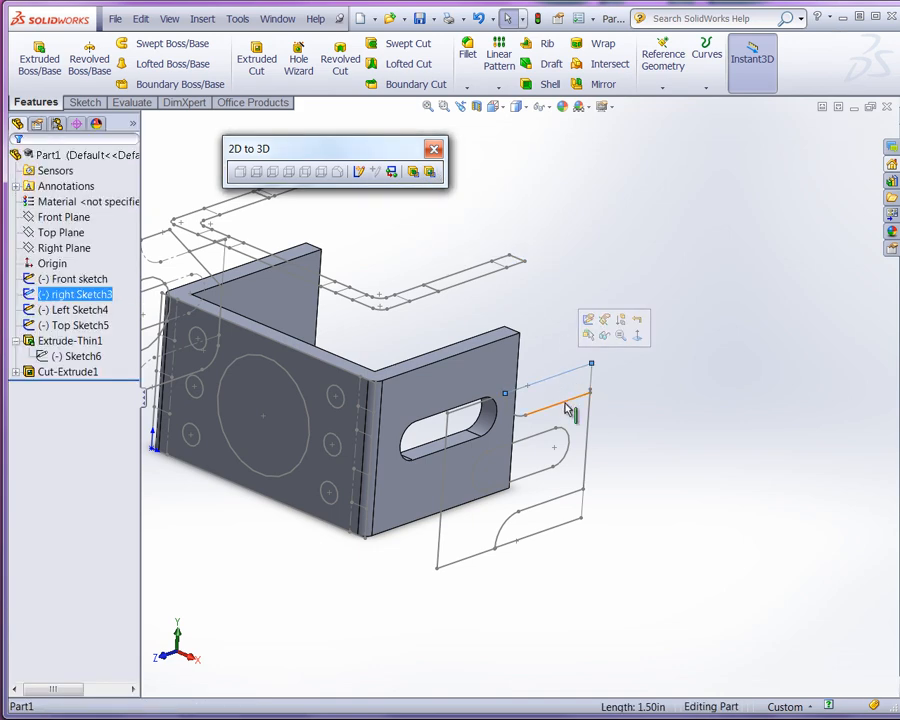
scroll(476, 414, down, 3)
middle_drag(473, 430, 496, 428)
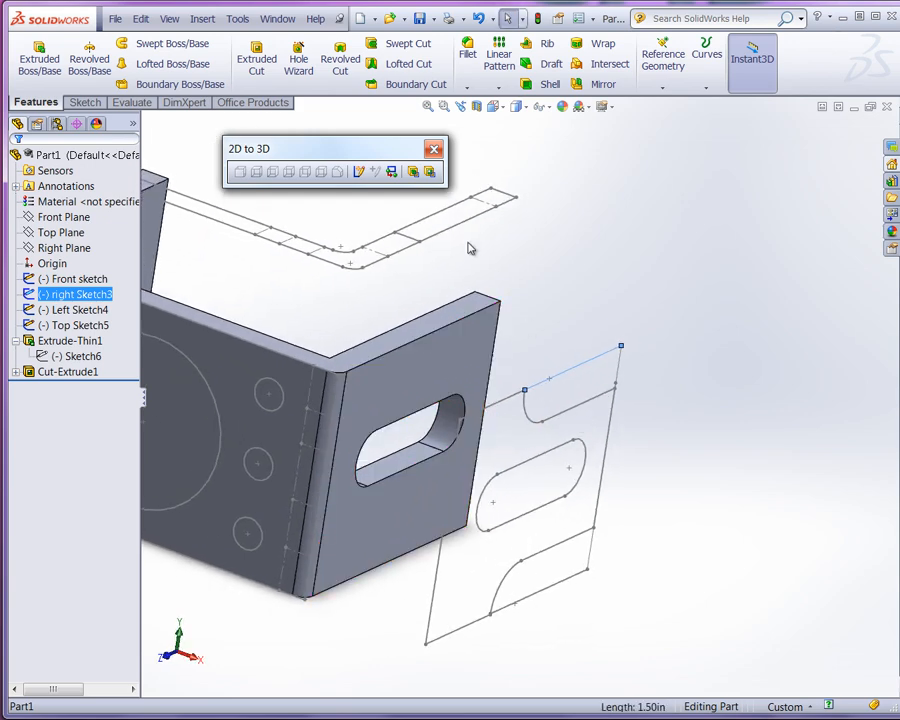
click(430, 174)
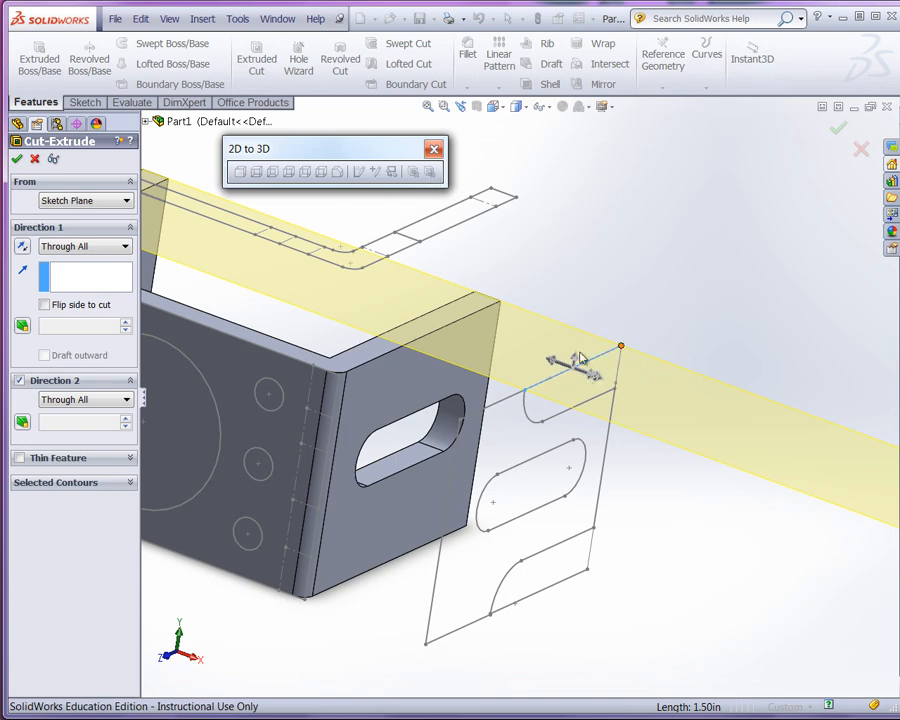
click(131, 484)
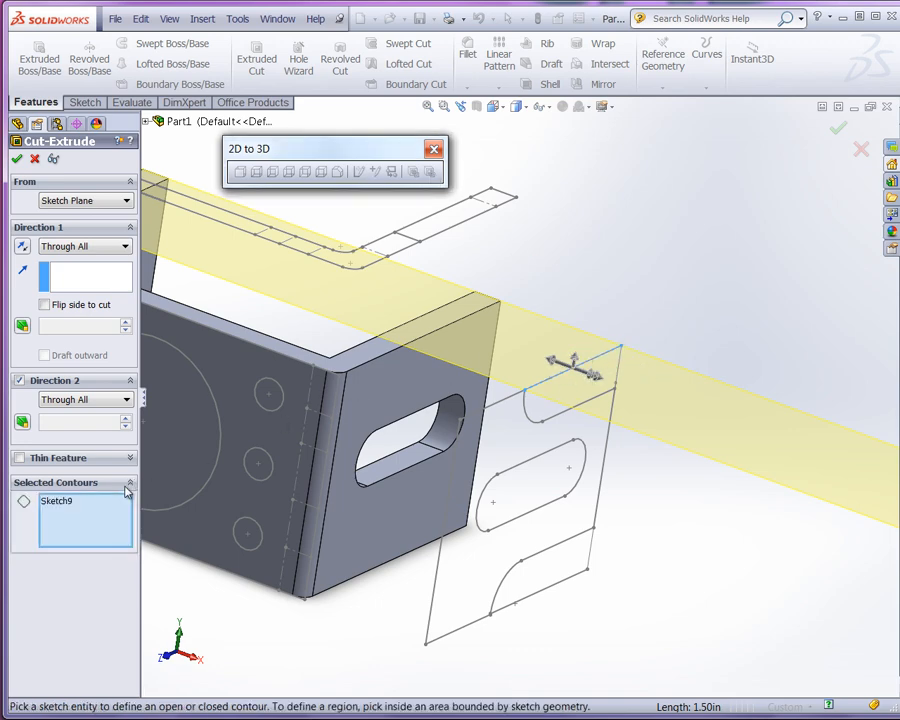
right_click(66, 503)
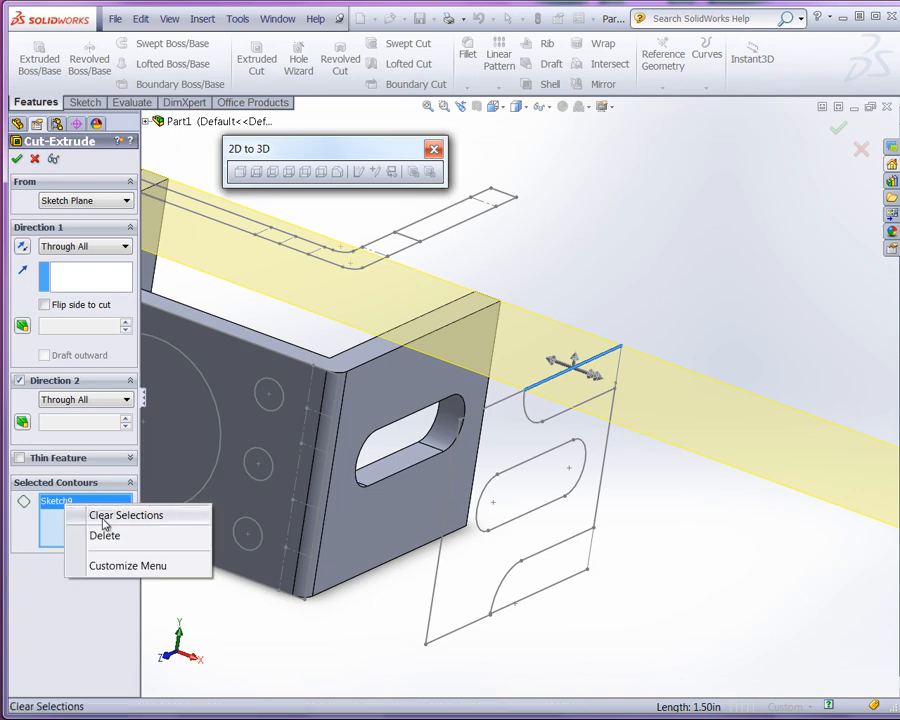
click(103, 517)
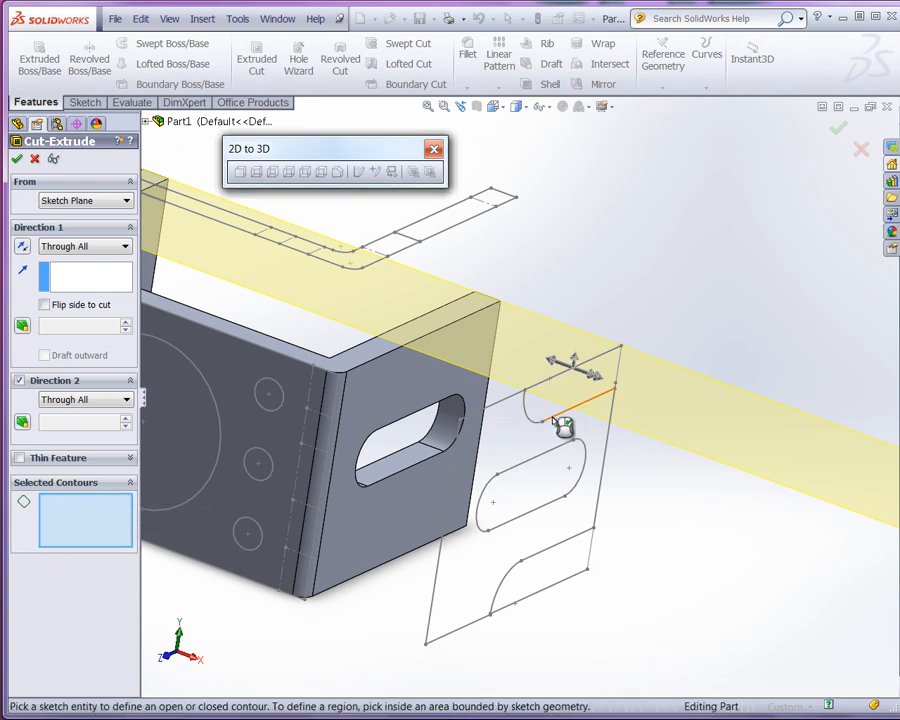
click(20, 382)
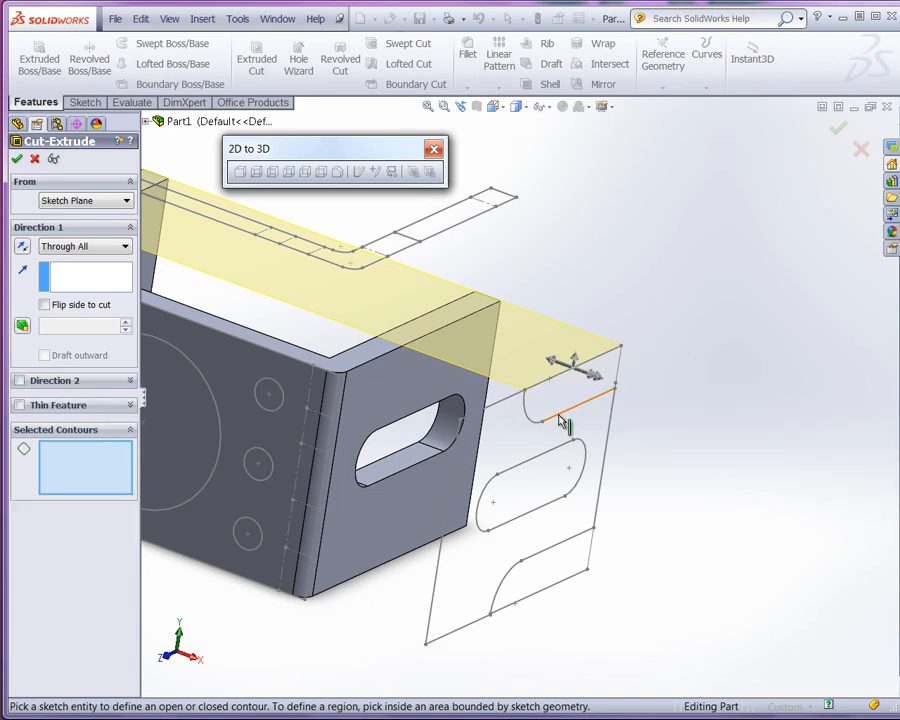
scroll(570, 414, down, 2)
mouse_move(575, 413)
middle_down()
mouse_move(552, 386)
mouse_move(580, 372)
mouse_move(560, 380)
middle_up()
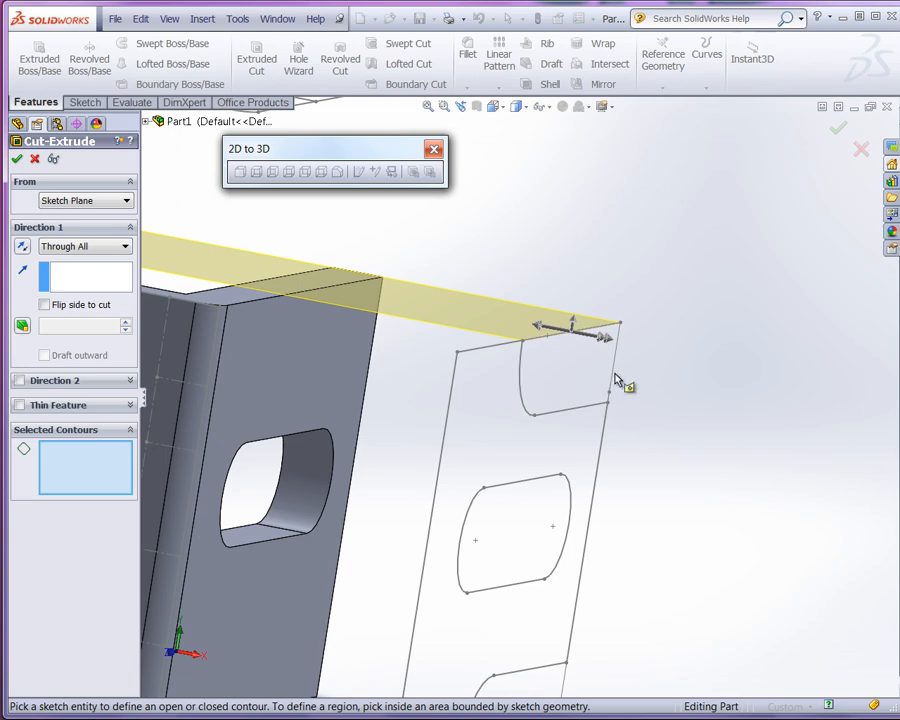
scroll(575, 562, up, 2)
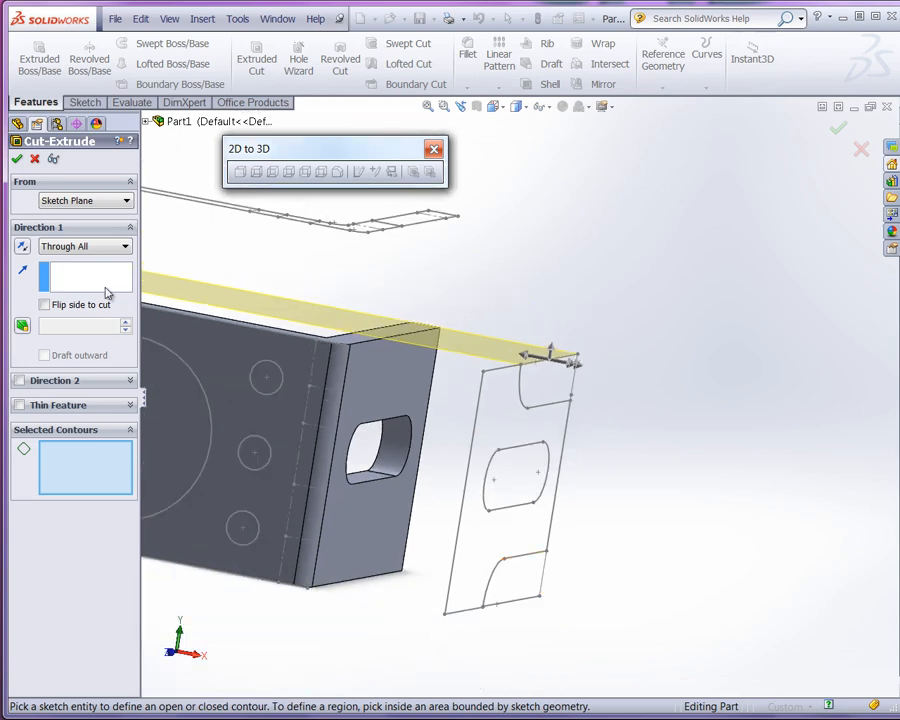
click(85, 247)
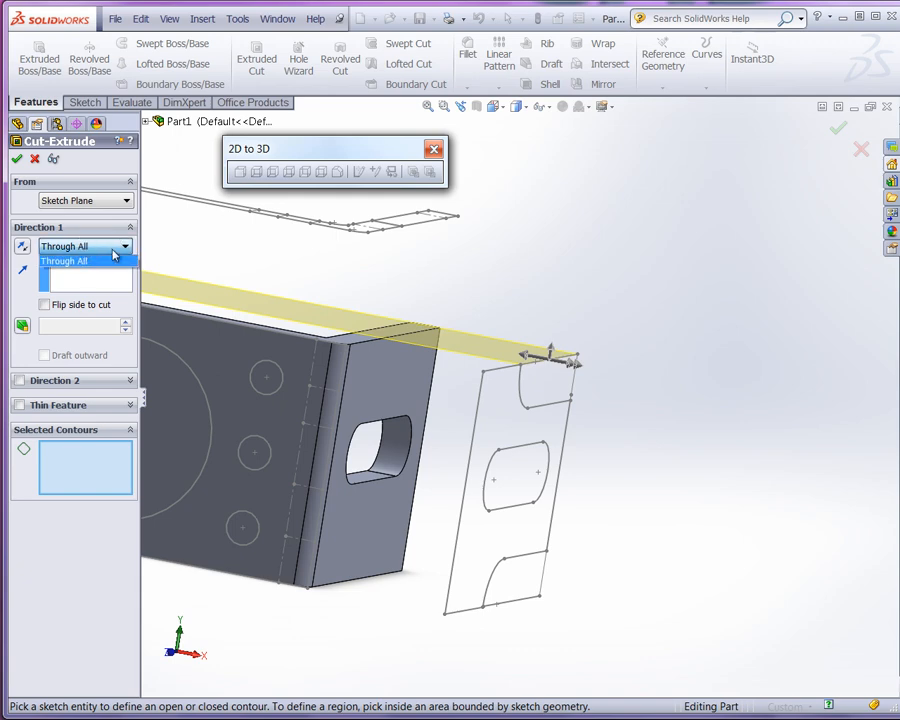
click(89, 467)
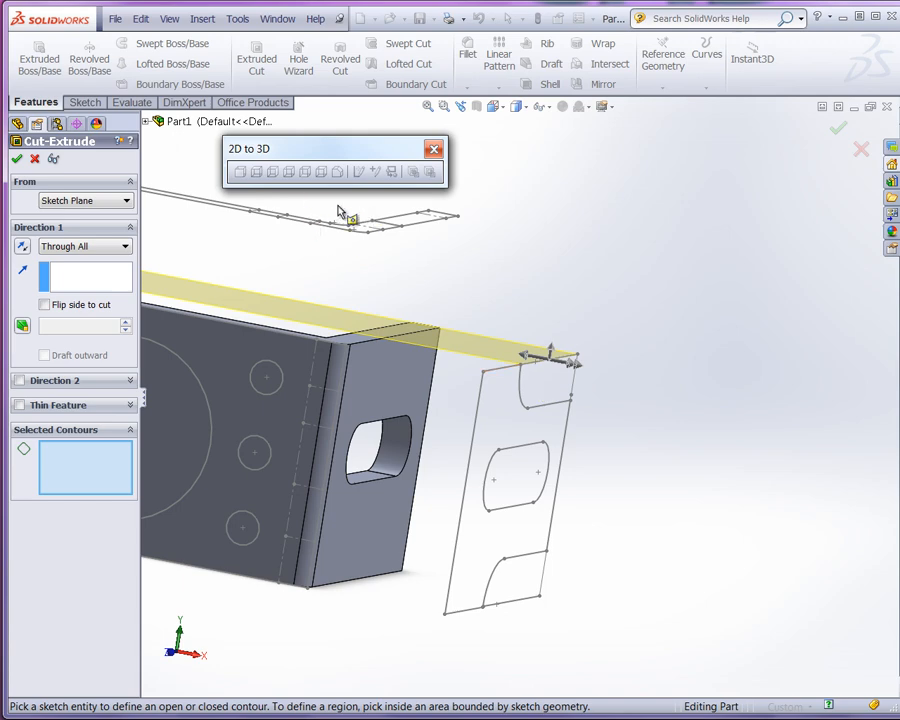
click(34, 160)
Try an extruded cut from the upper notch's closed outline alone, using its arc and the adjoining straight edges.
scroll(585, 403, down, 2)
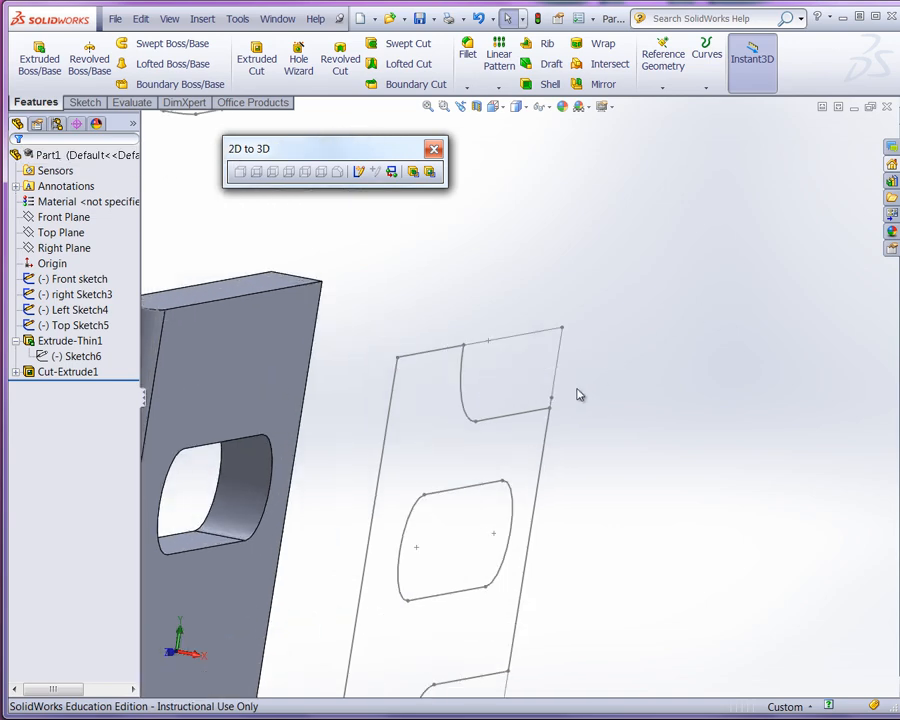
mouse_move(513, 398)
middle_down()
mouse_move(490, 394)
mouse_move(499, 403)
middle_up()
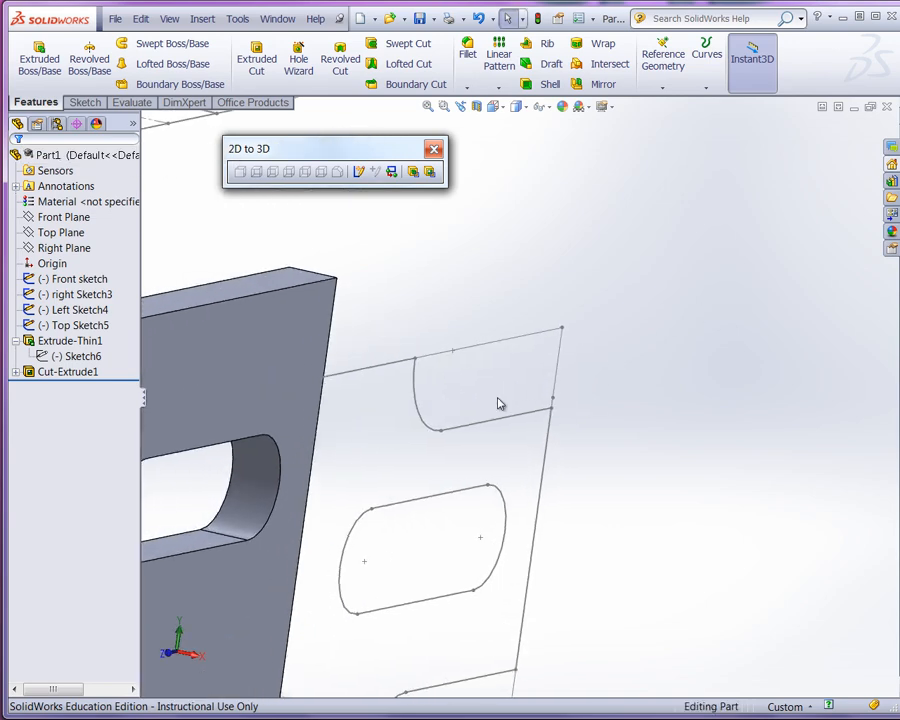
click(422, 406)
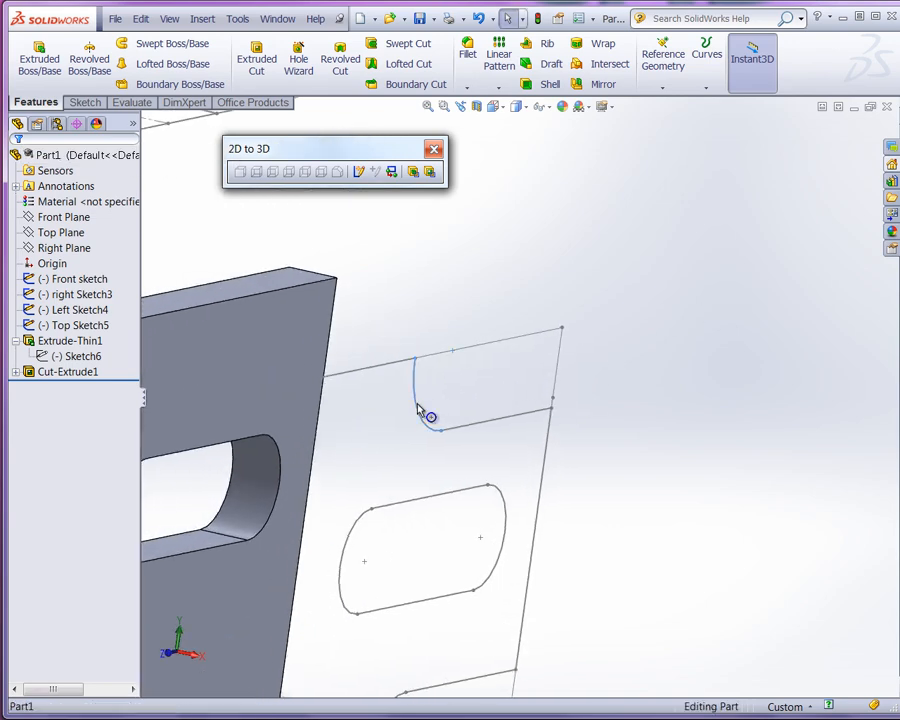
ctrl+click(483, 432)
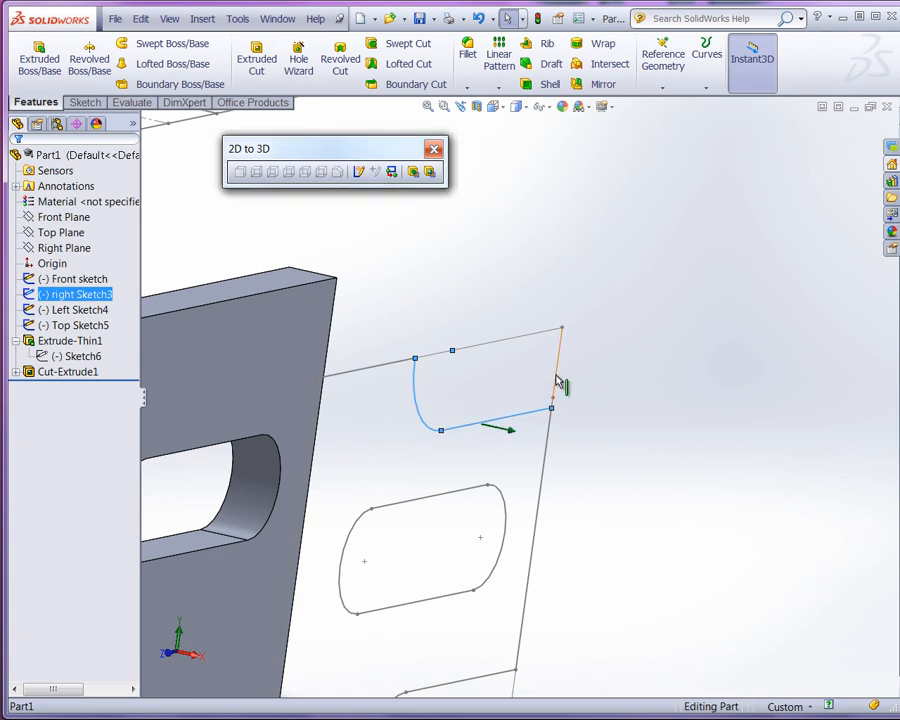
ctrl+click(557, 380)
ctrl+click(494, 350)
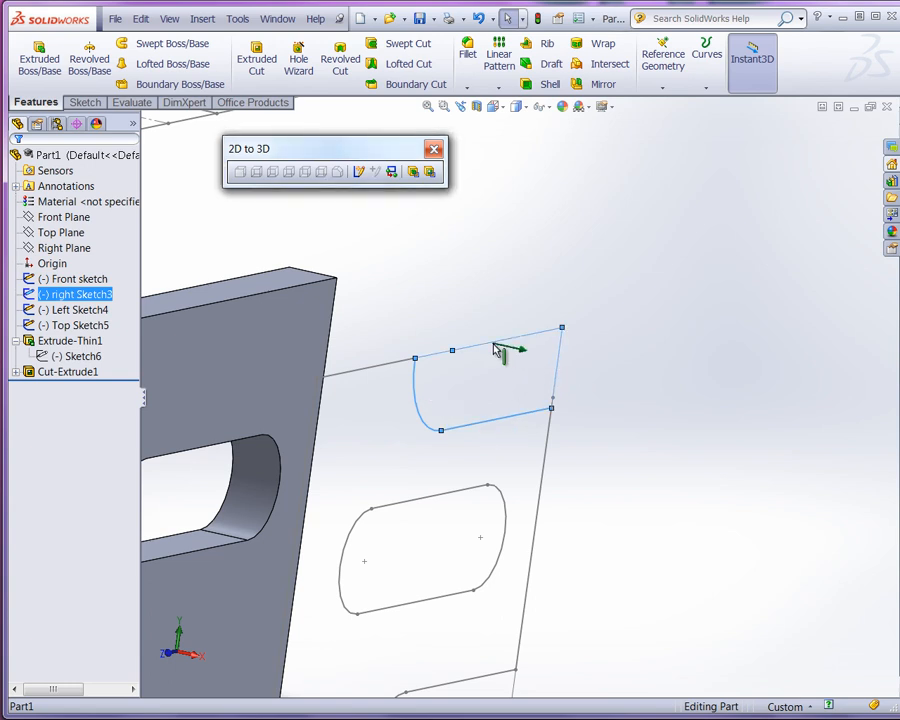
click(431, 176)
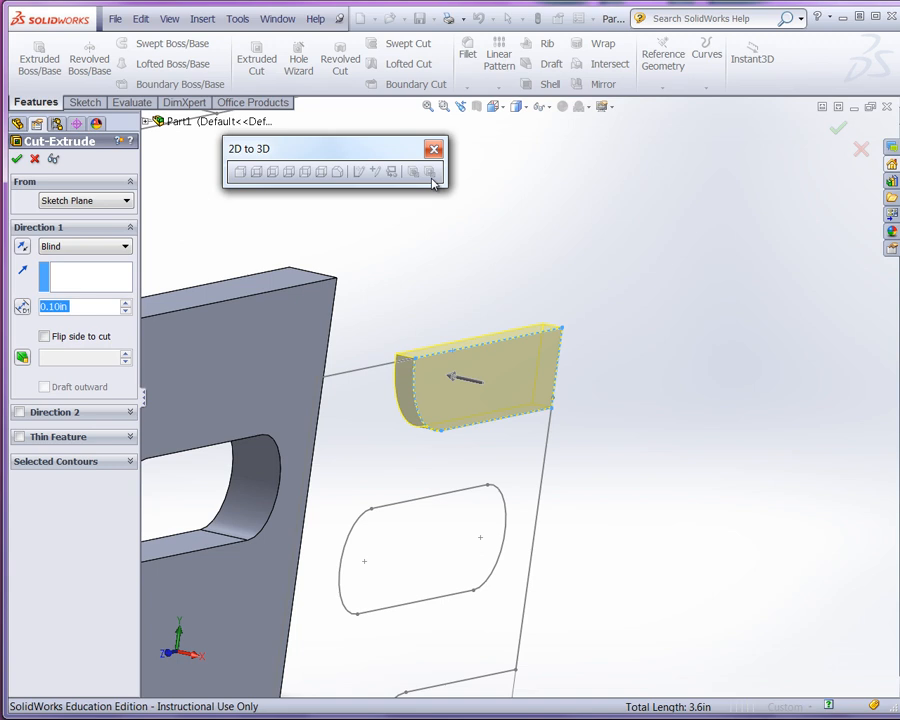
scroll(598, 513, up, 2)
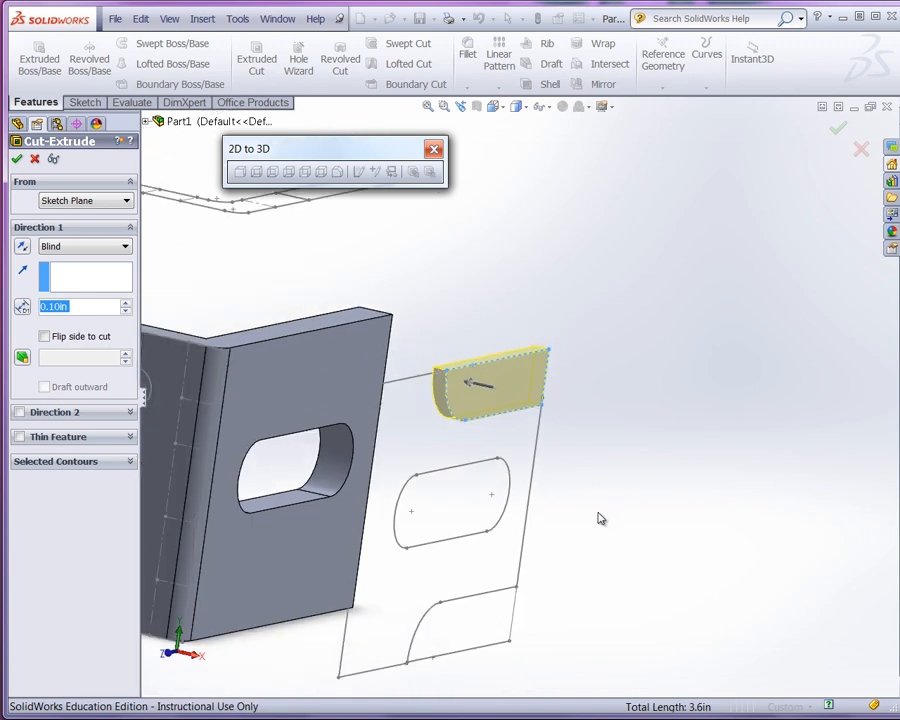
click(129, 461)
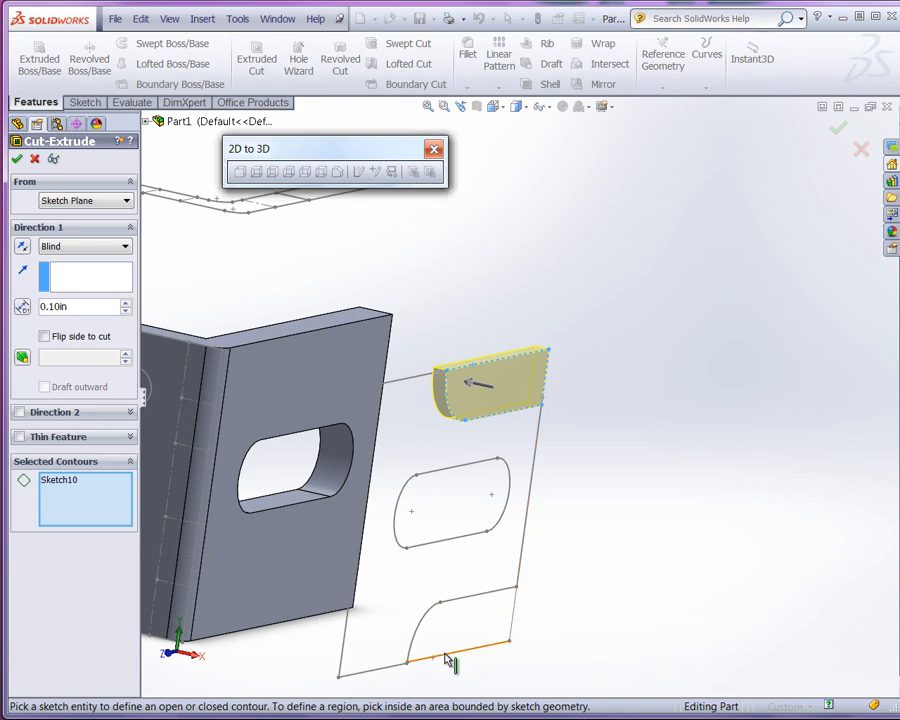
scroll(453, 647, up, 1)
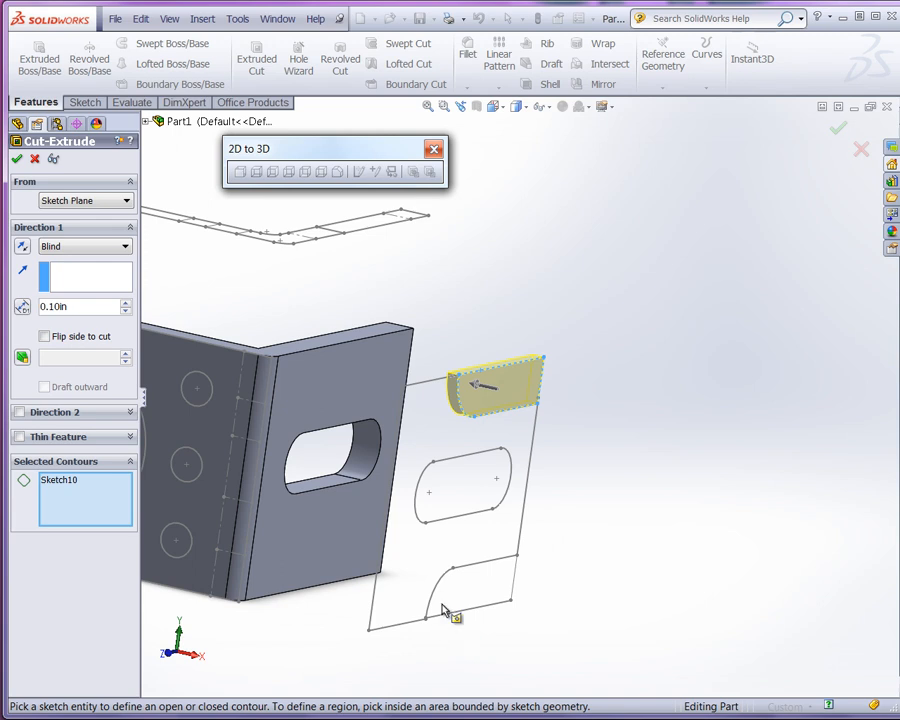
scroll(445, 612, down, 1)
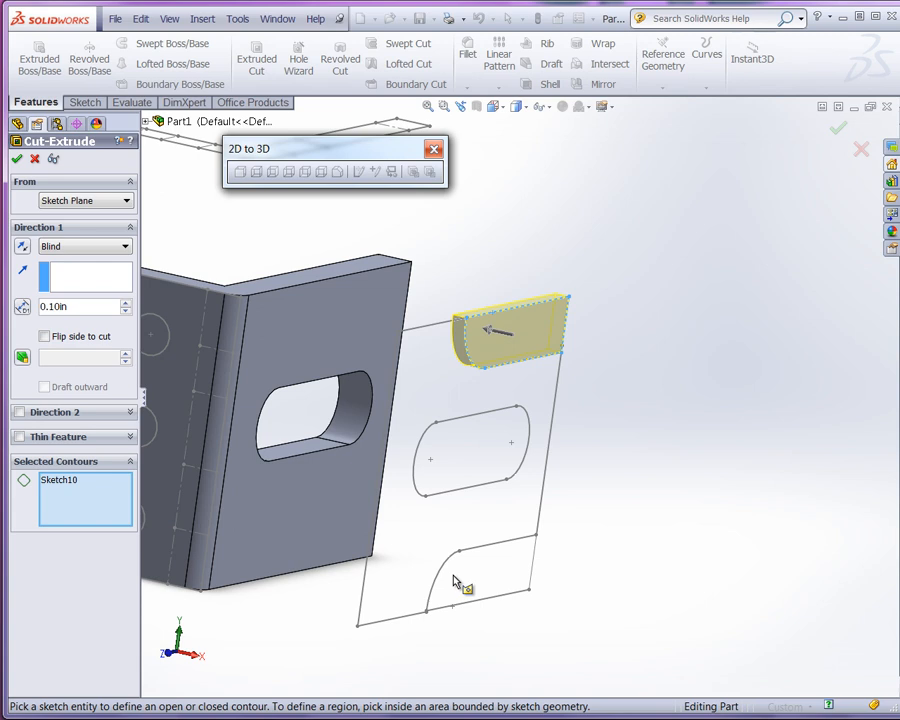
click(35, 160)
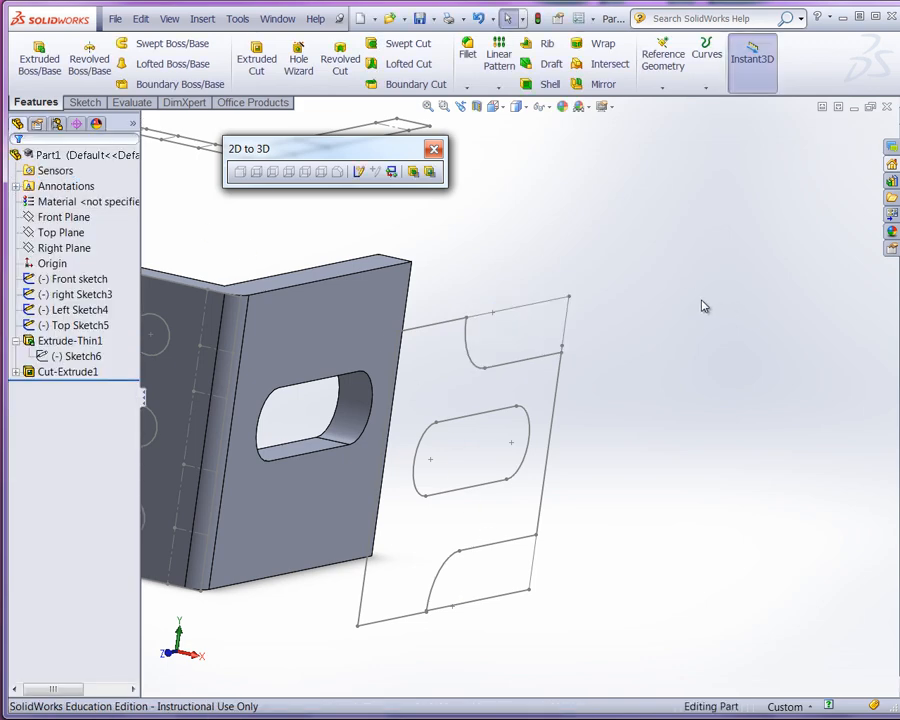
Start an extruded cut from the closed outlines of both the upper and lower notches in the right view sketch.
click(472, 342)
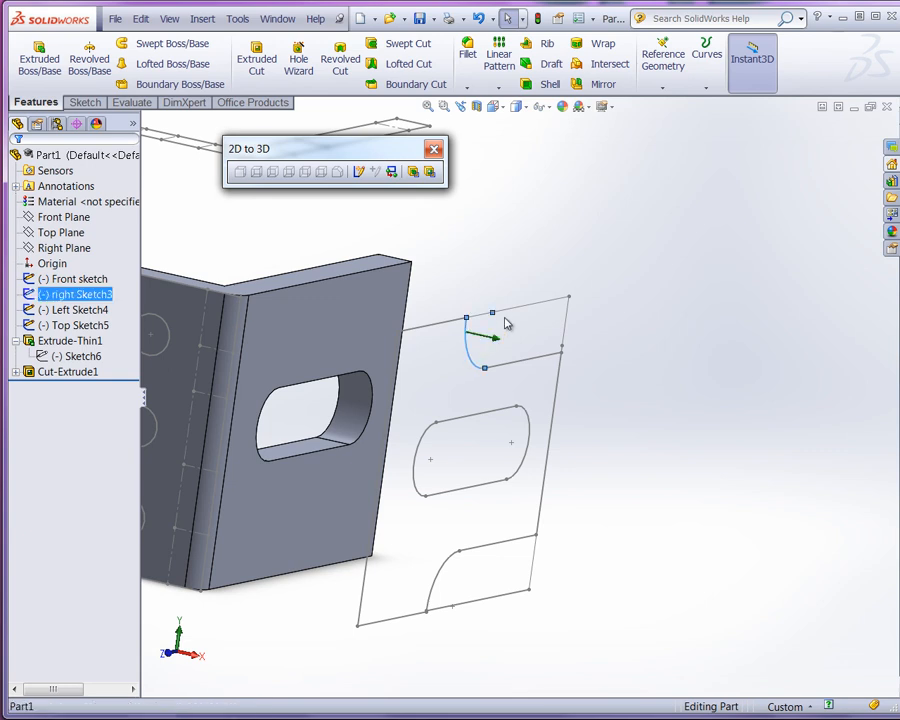
ctrl+click(564, 328)
ctrl+click(535, 358)
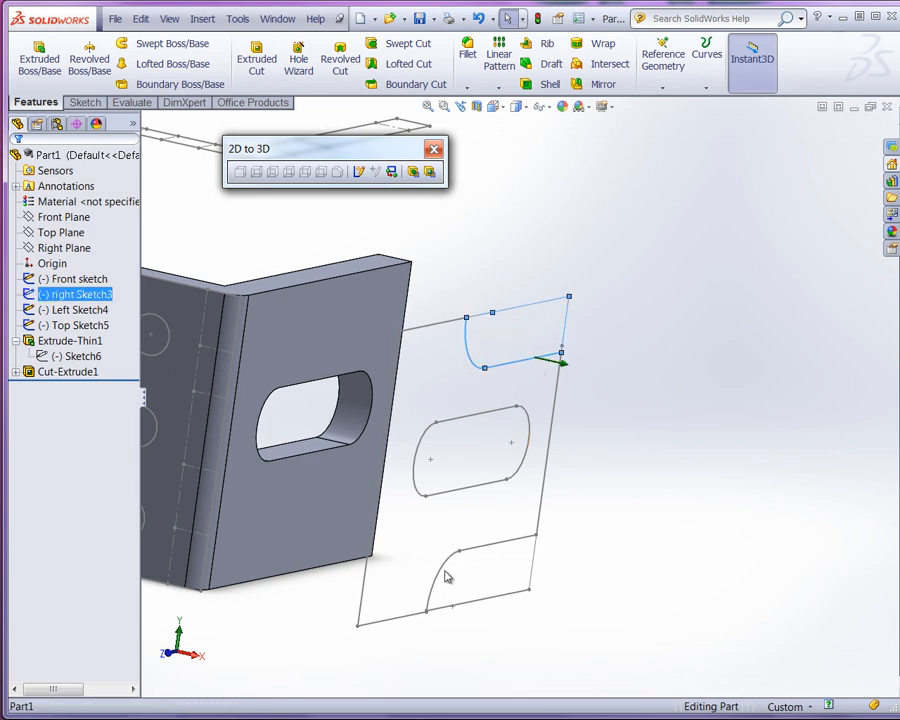
ctrl+click(447, 579)
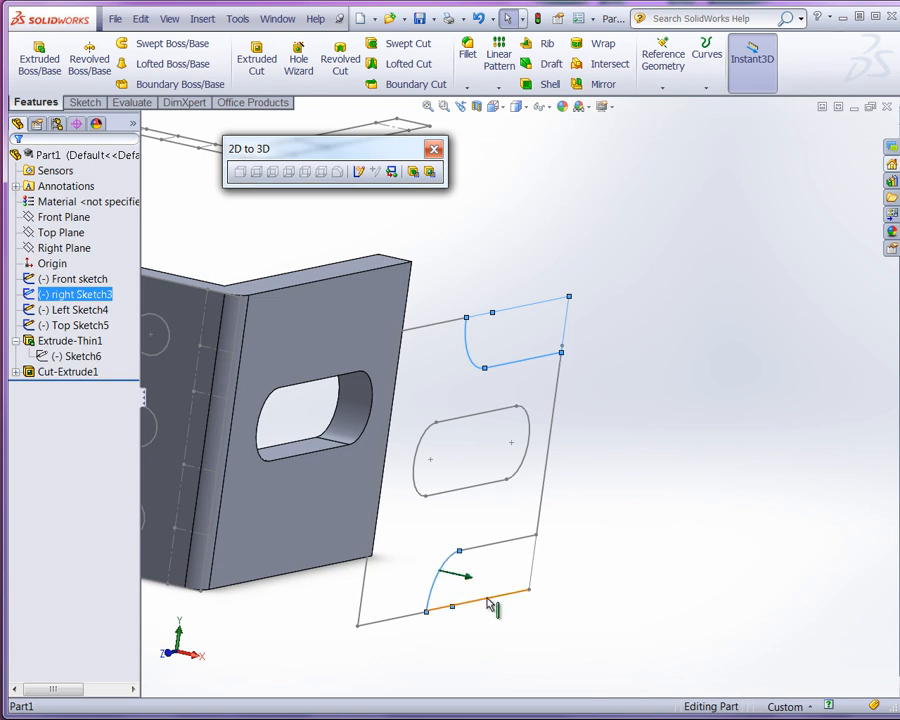
ctrl+click(488, 599)
ctrl+click(533, 578)
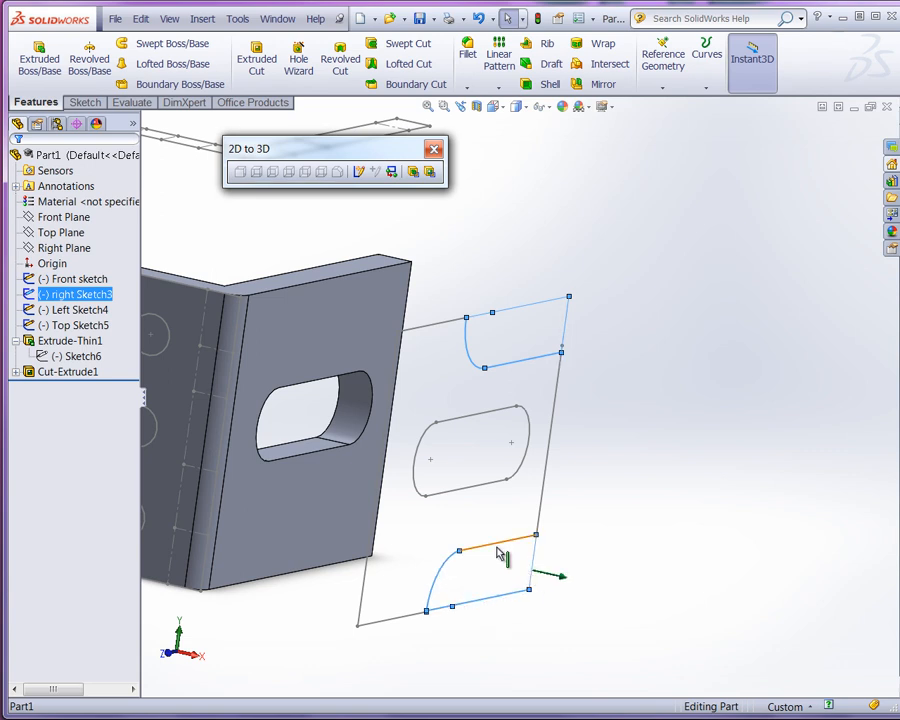
ctrl+click(498, 553)
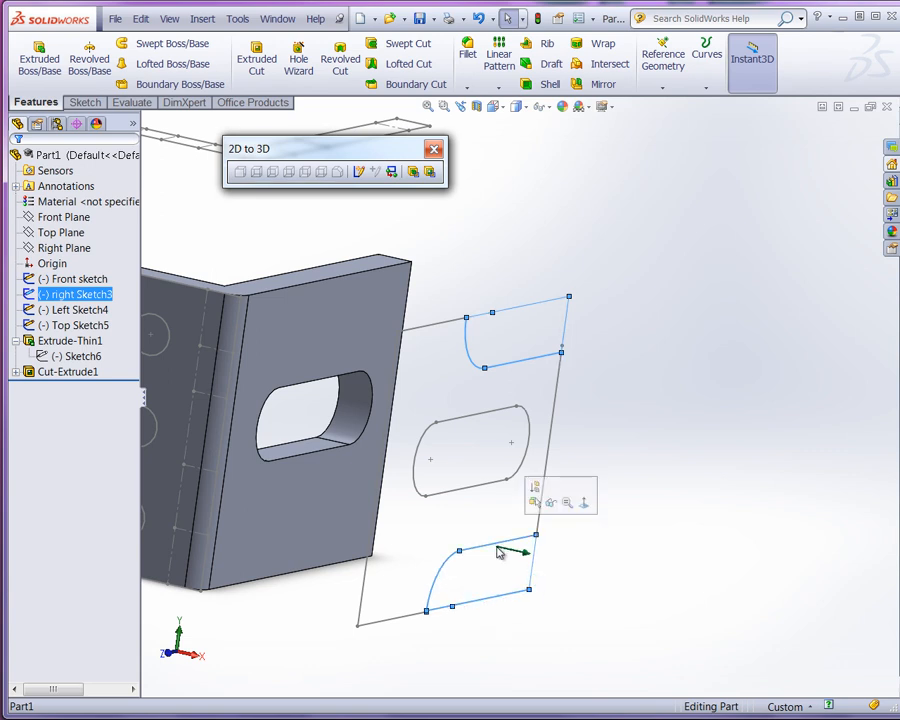
click(431, 173)
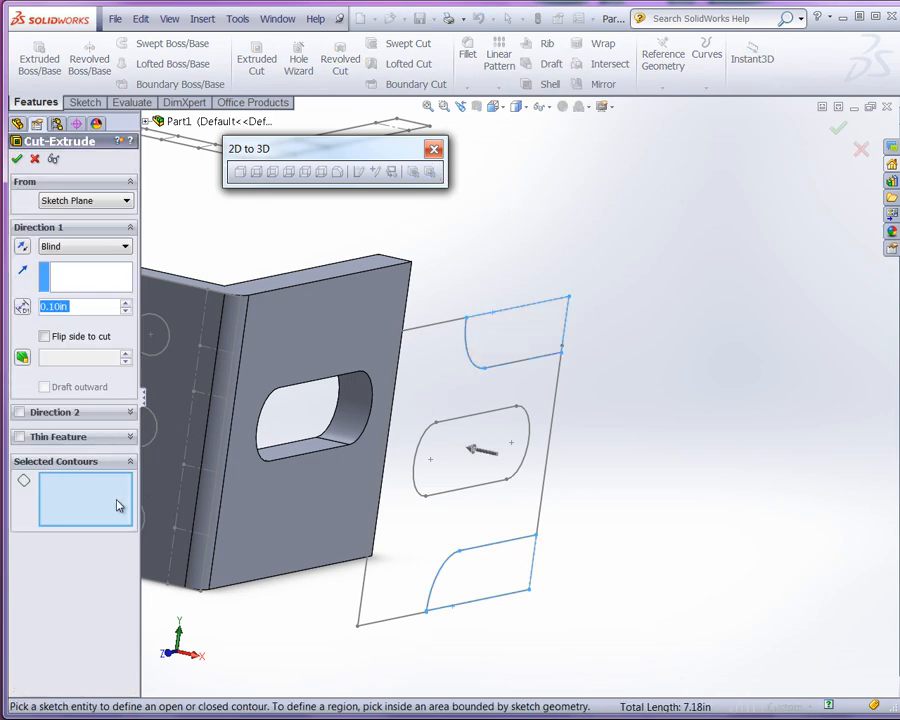
Choose the region enclosed by the upper notch outline as the contour for the extruded cut.
click(514, 341)
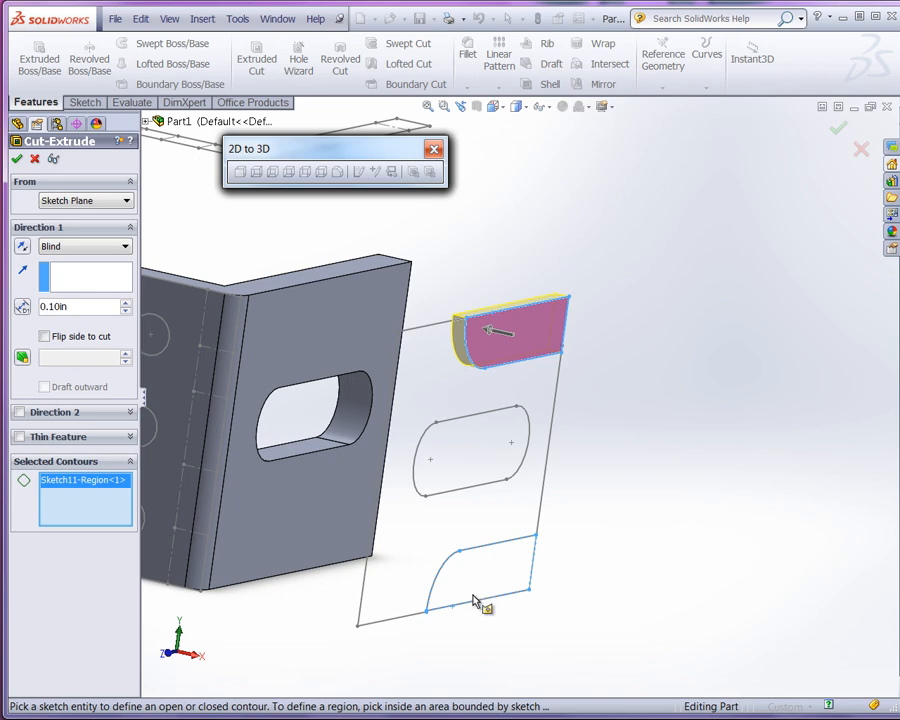
Try adding the lower notch outline to the cut's contours with Thin Feature turned off, and remove it from the selection.
click(523, 590)
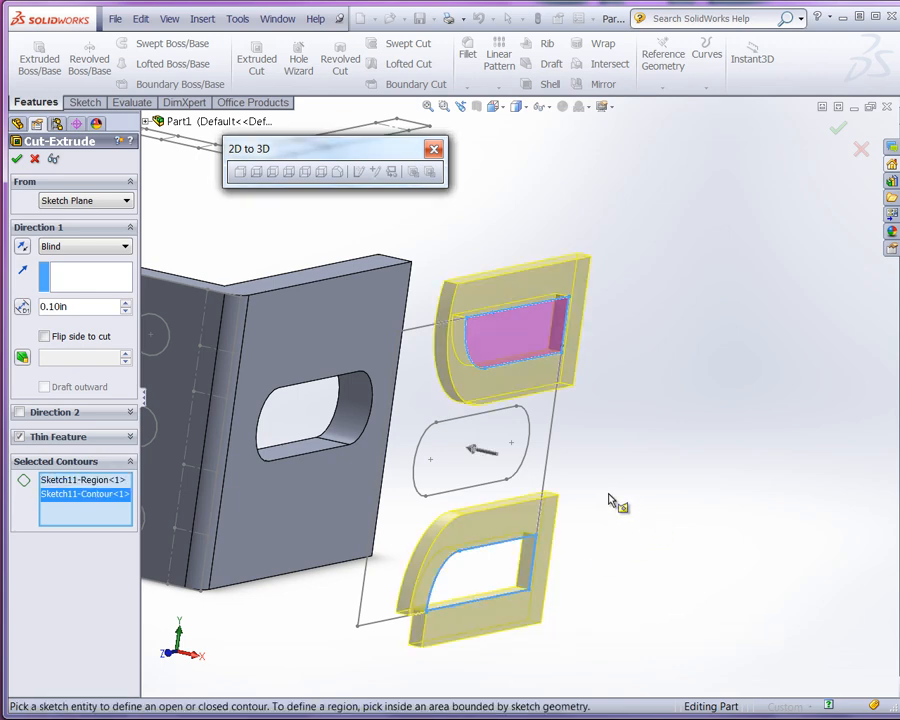
click(20, 438)
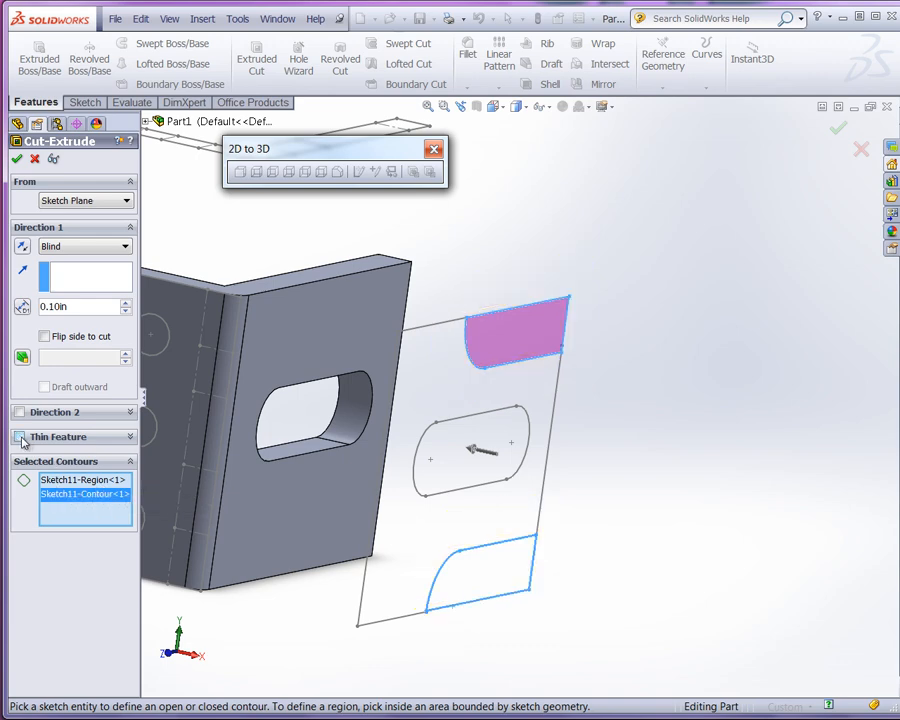
click(481, 556)
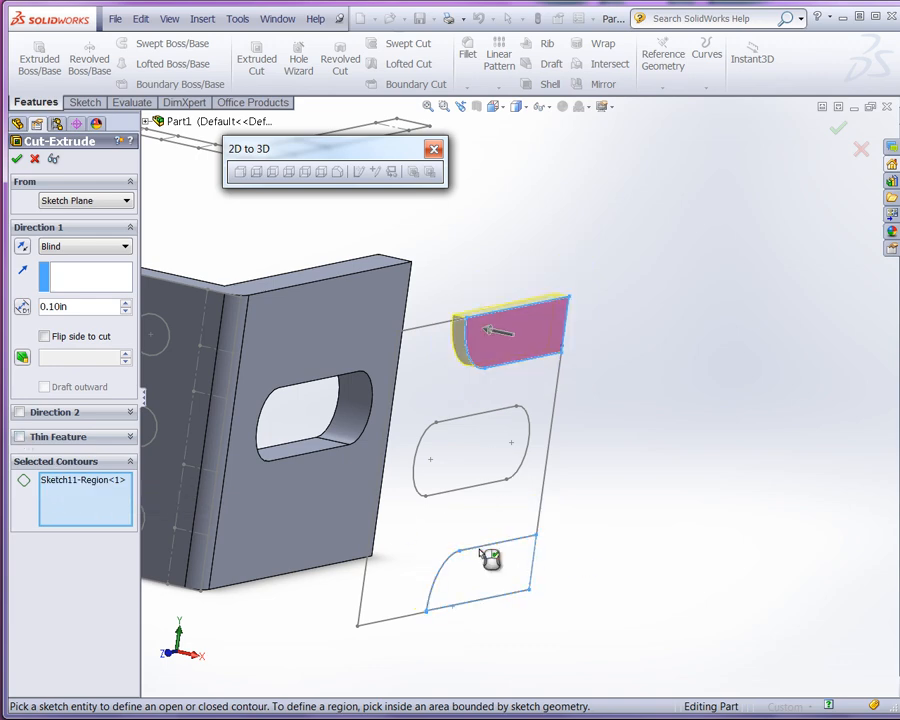
click(536, 563)
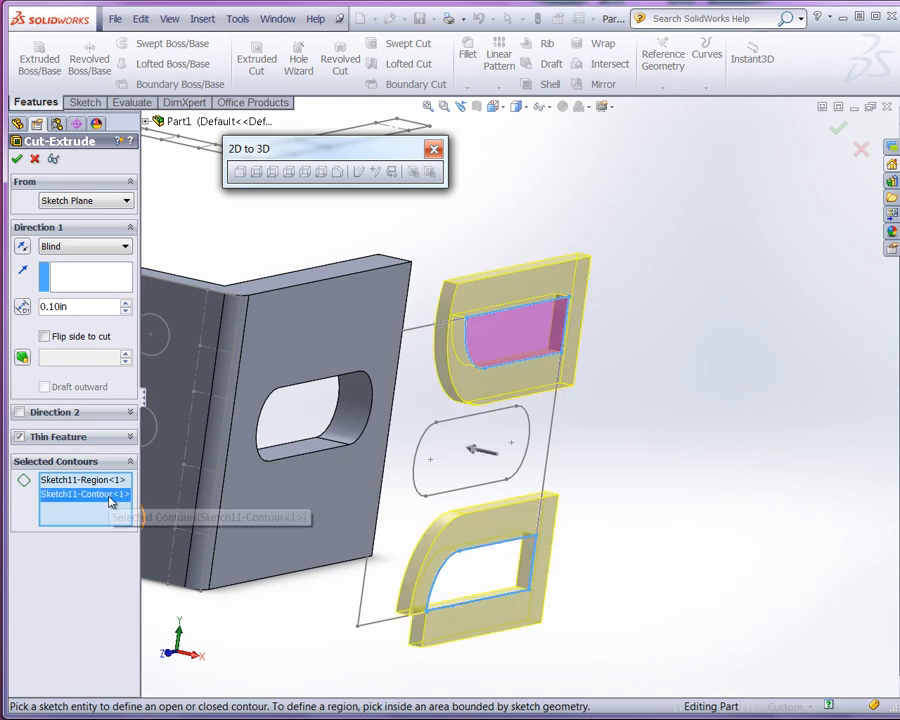
click(19, 437)
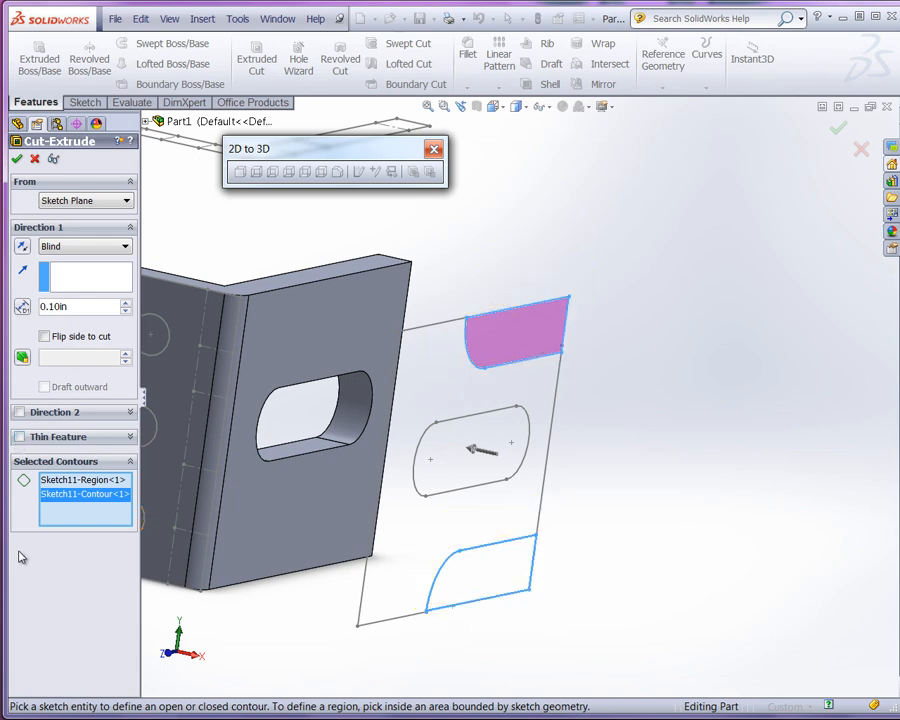
right_click(88, 499)
click(122, 533)
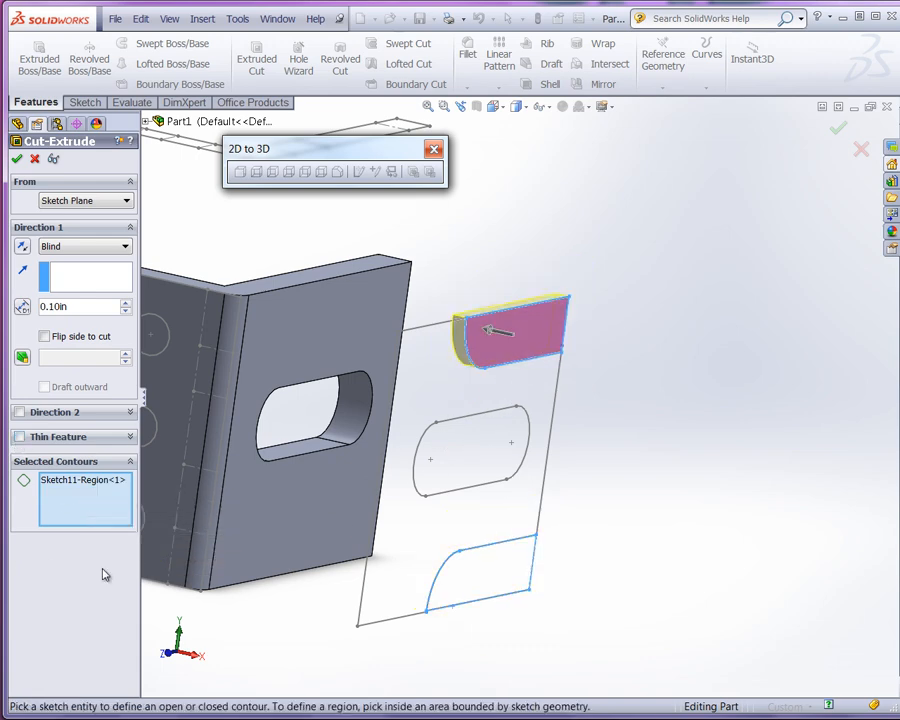
click(498, 601)
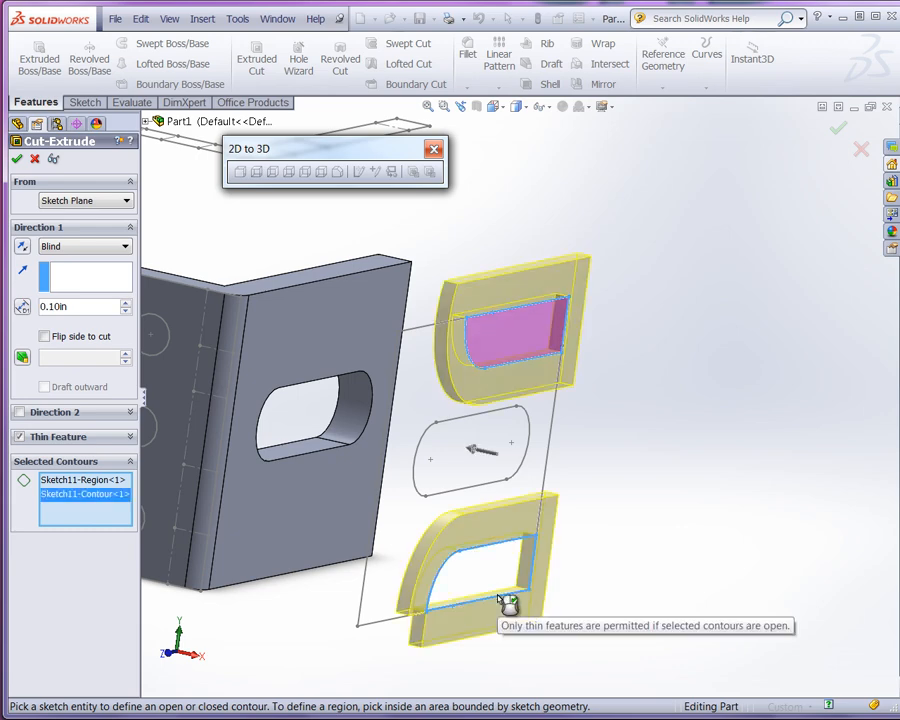
right_click(94, 510)
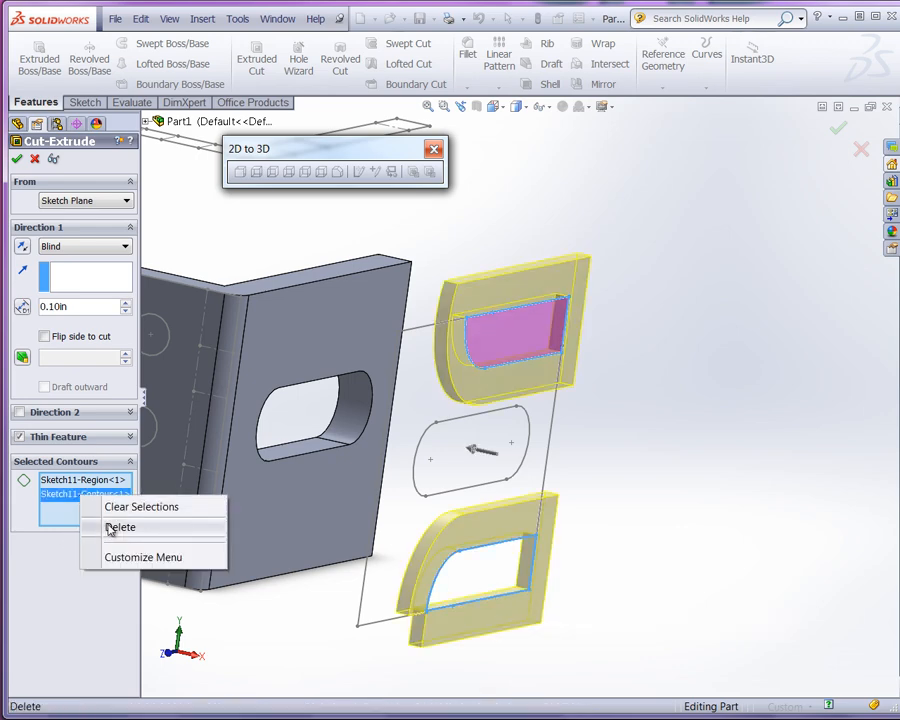
click(120, 527)
click(42, 440)
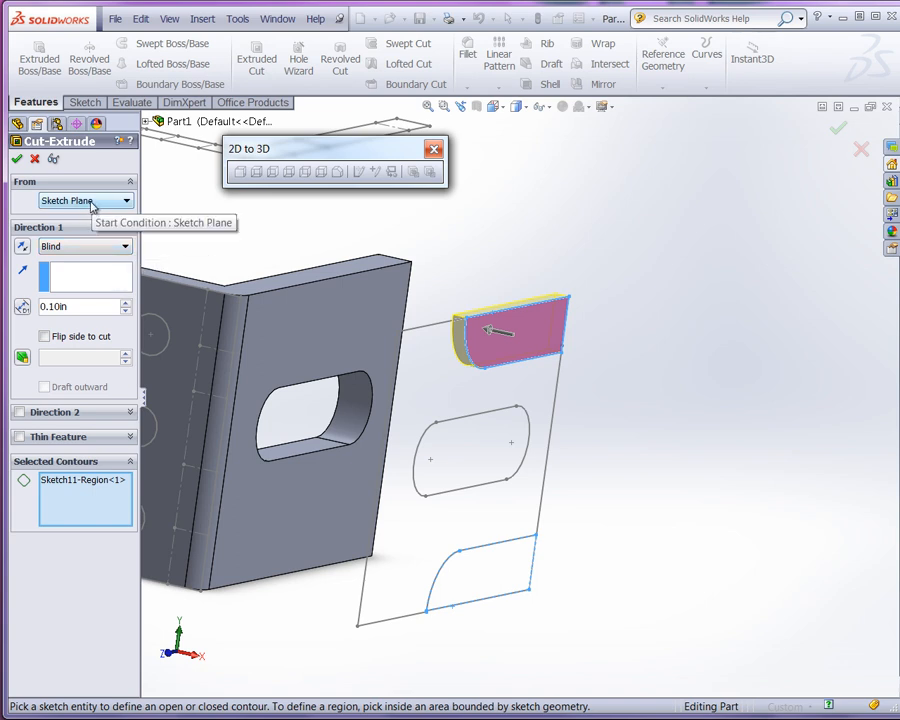
Cut the upper notch through the slotted flange using Up To Vertex, ending at the far upper corner of the flange.
click(85, 249)
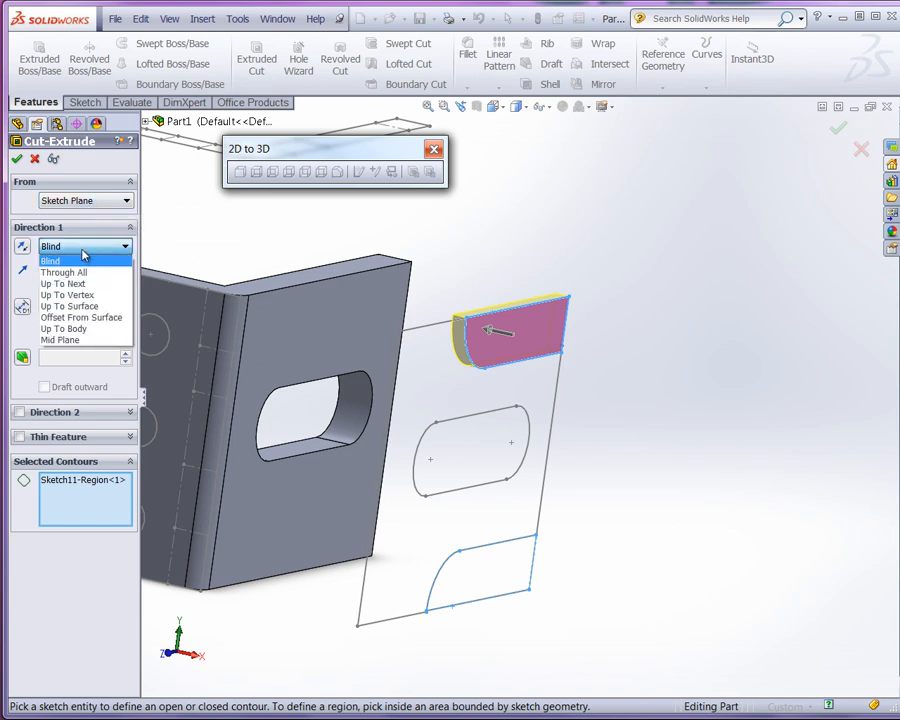
click(85, 297)
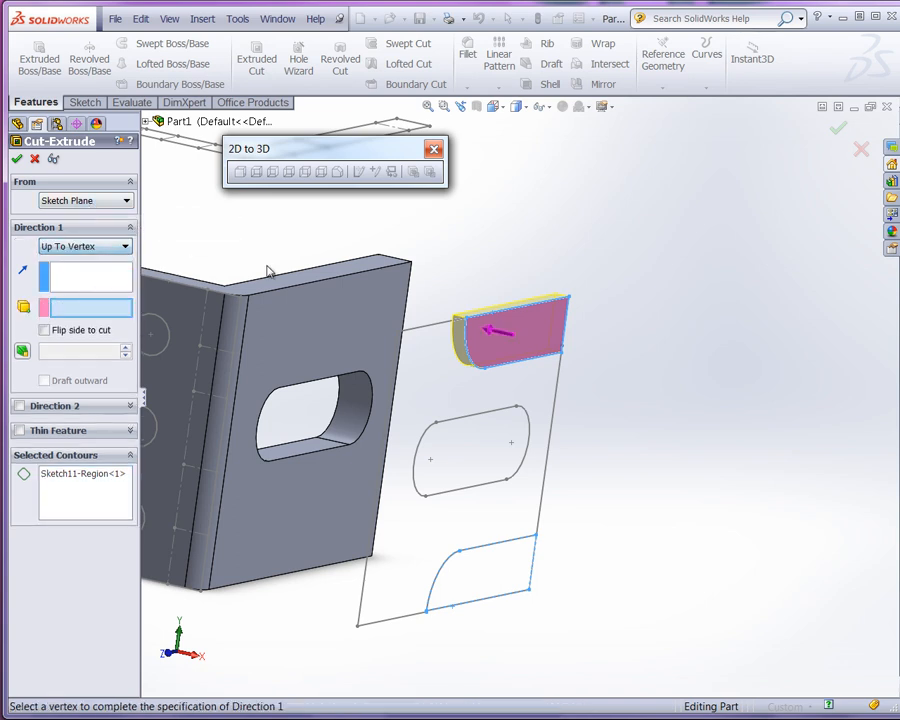
click(379, 257)
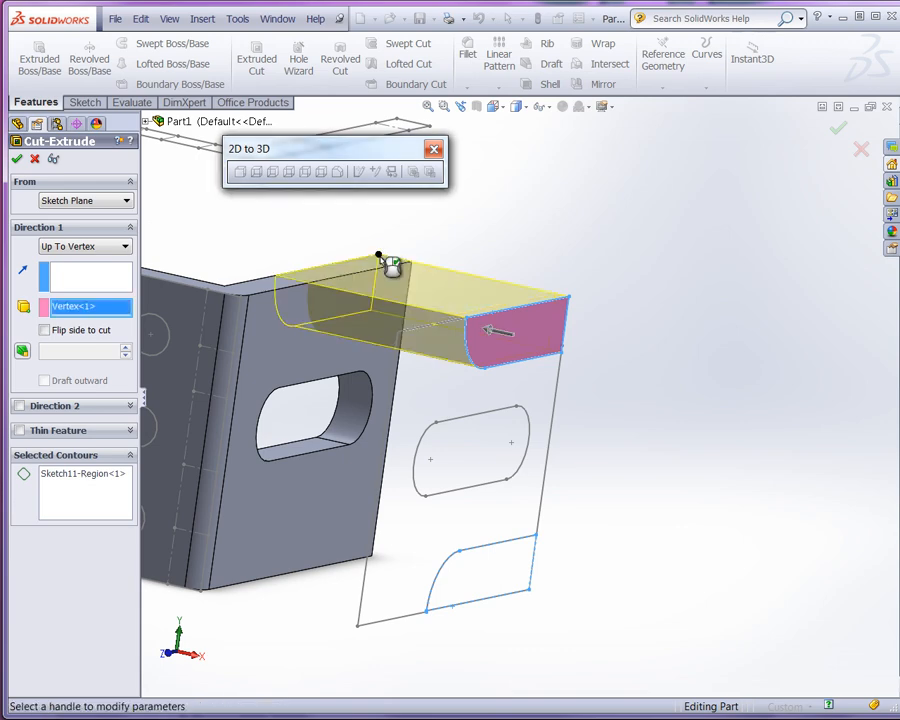
middle_drag(381, 258, 317, 464)
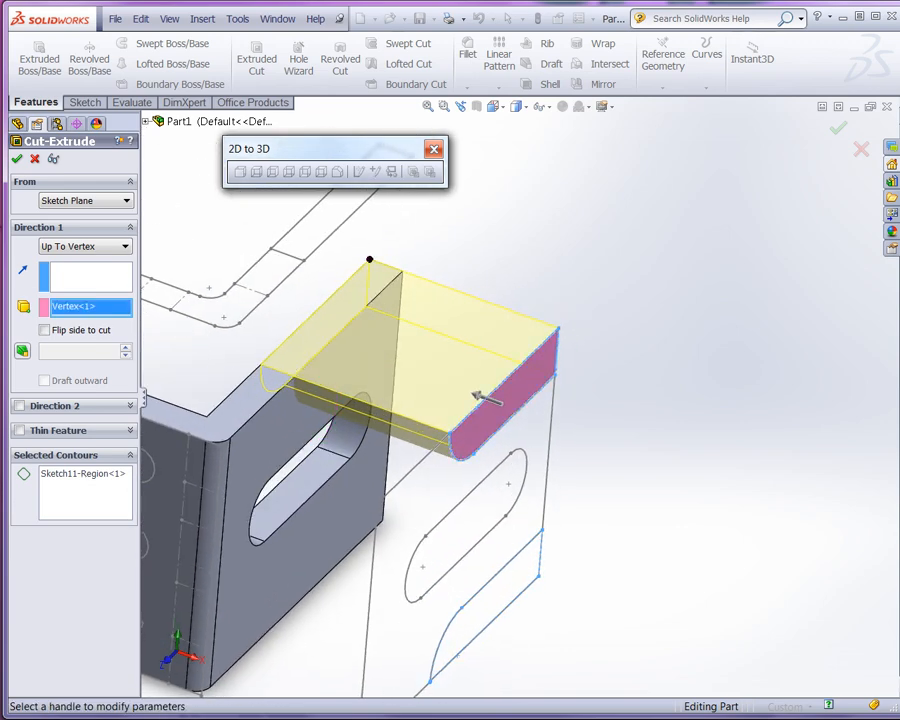
click(16, 160)
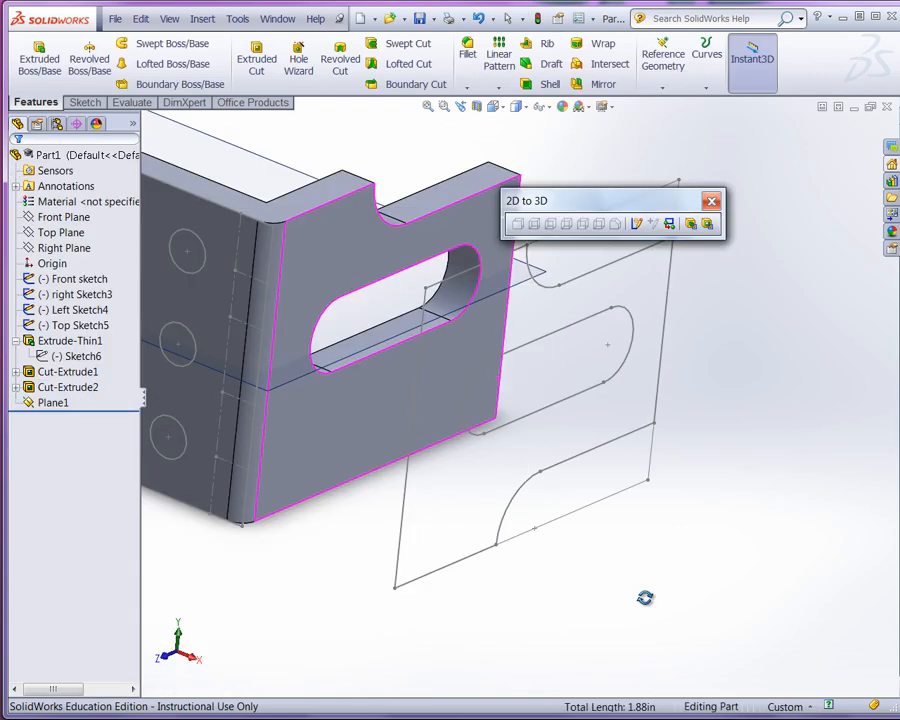
Start an extruded cut from the lower notch's closed outline in the right view sketch, using its arc and three straight edges.
click(708, 225)
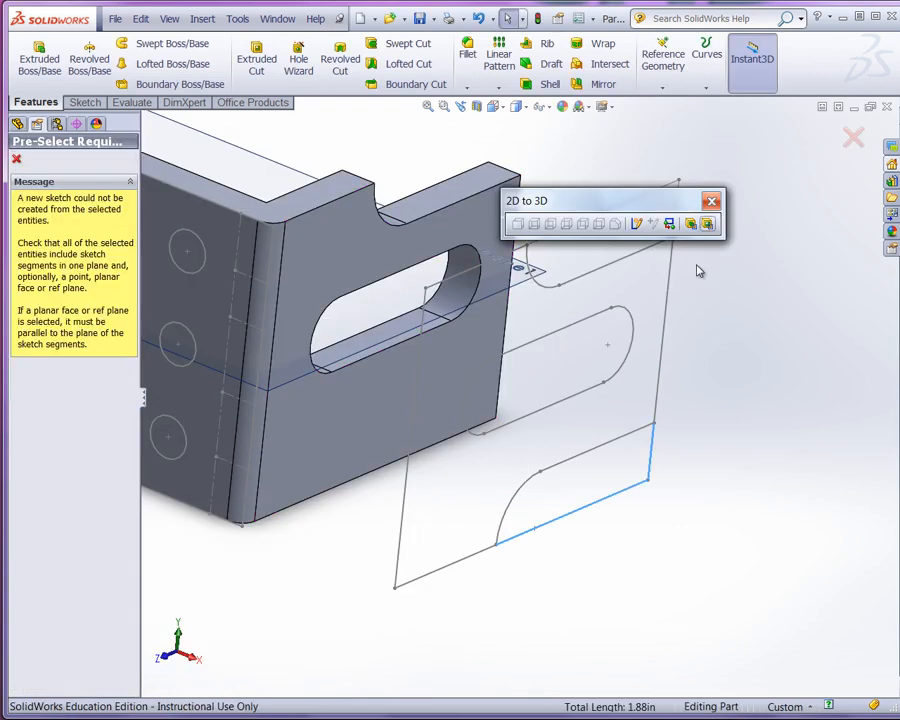
click(597, 458)
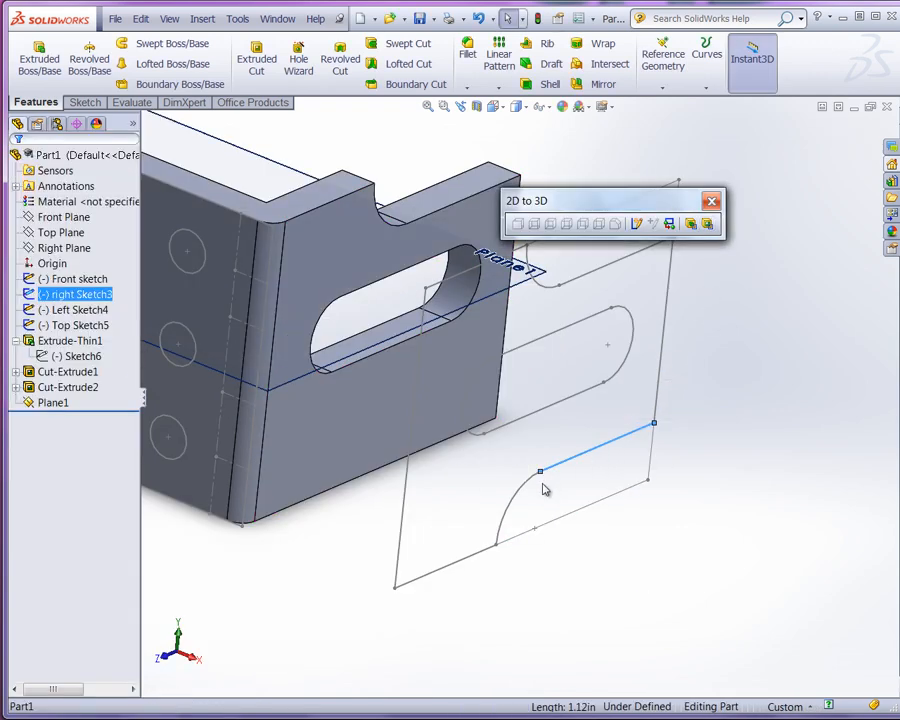
ctrl+click(515, 506)
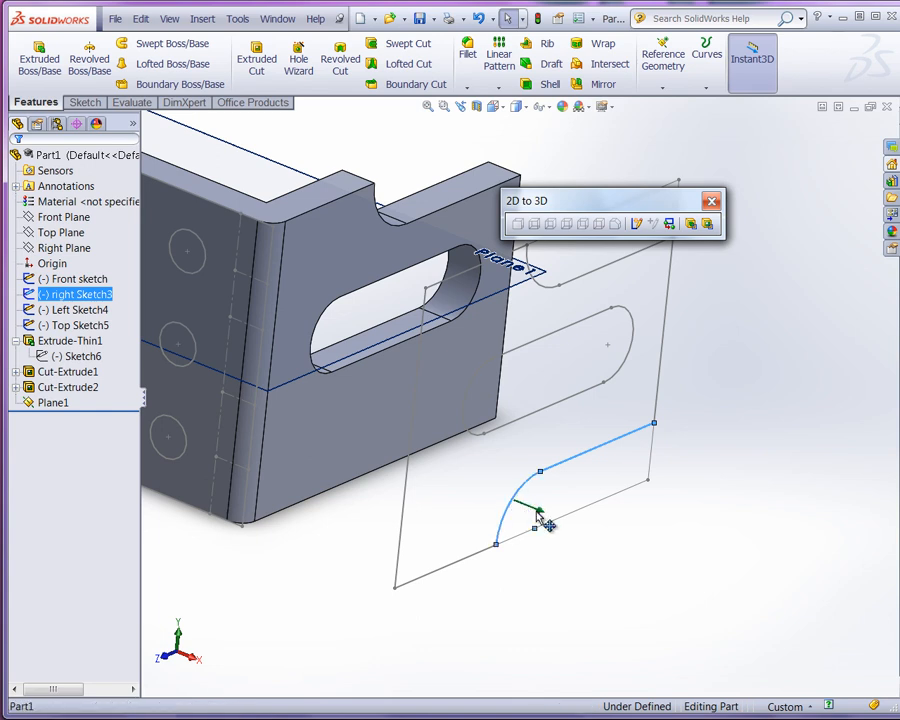
ctrl+click(623, 492)
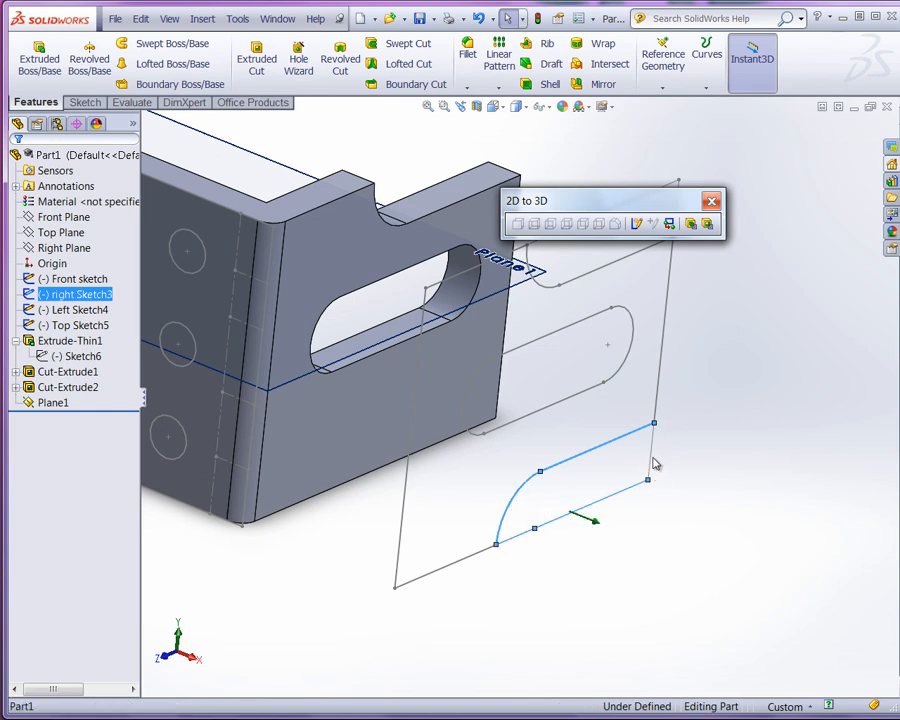
ctrl+click(650, 461)
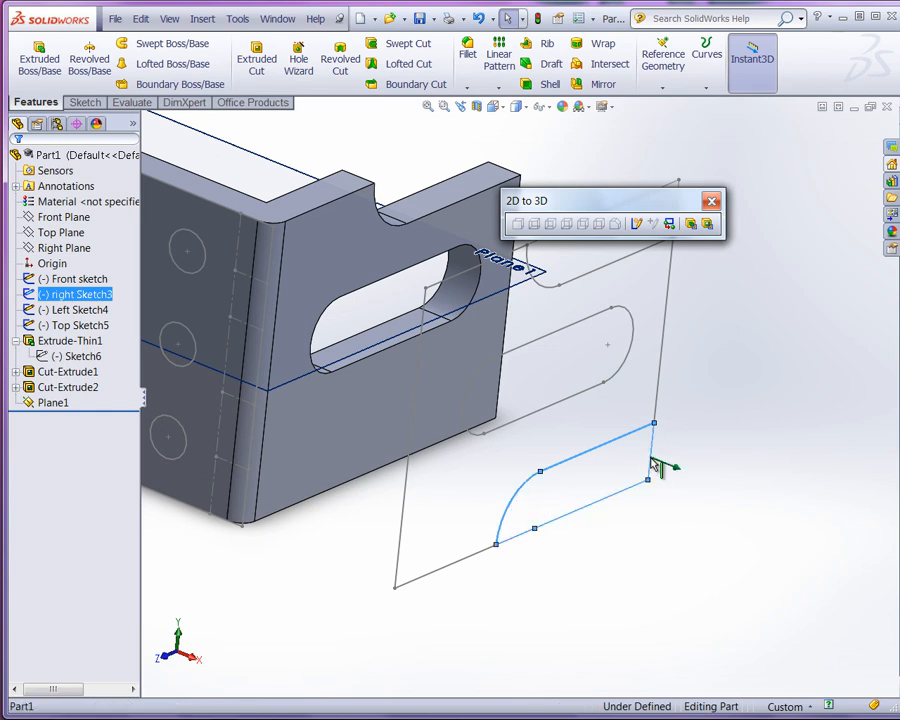
click(706, 225)
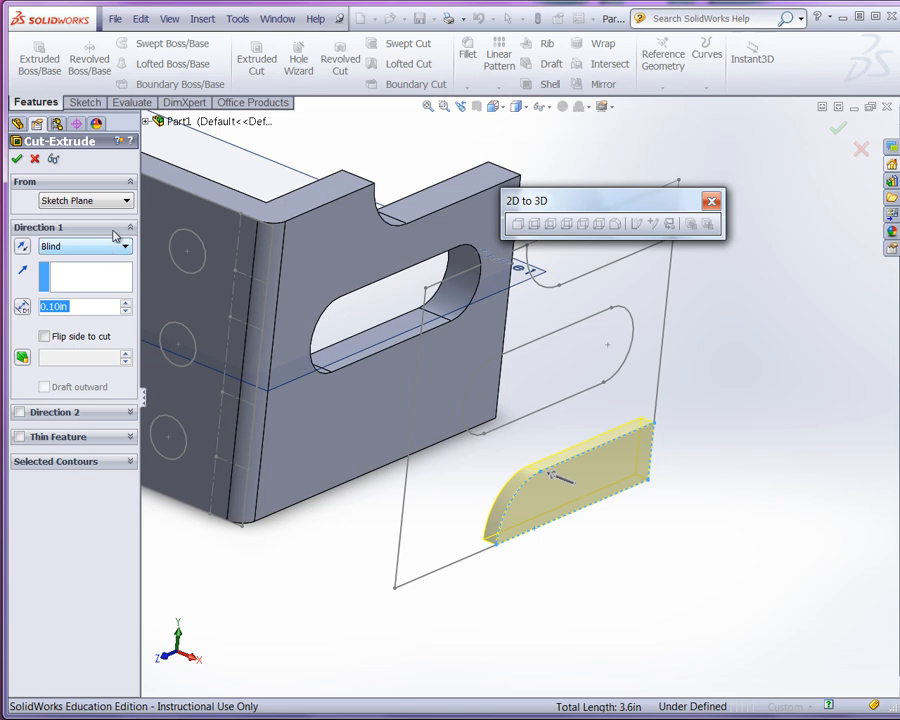
Start the lower notch cut from the flange's lower outer corner vertex and cut it Up To Next.
click(124, 201)
click(62, 176)
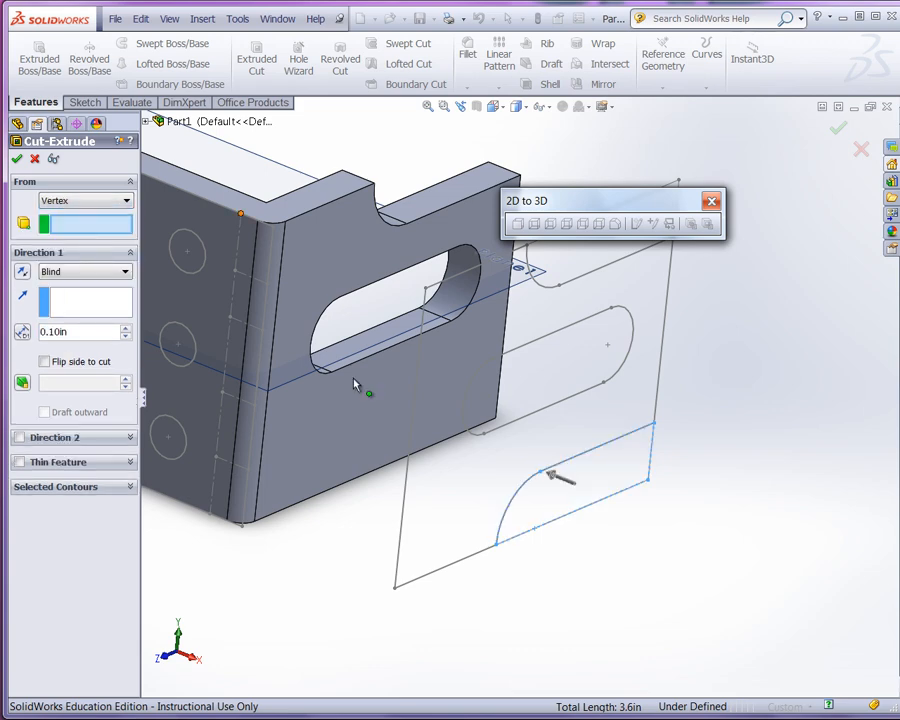
click(496, 419)
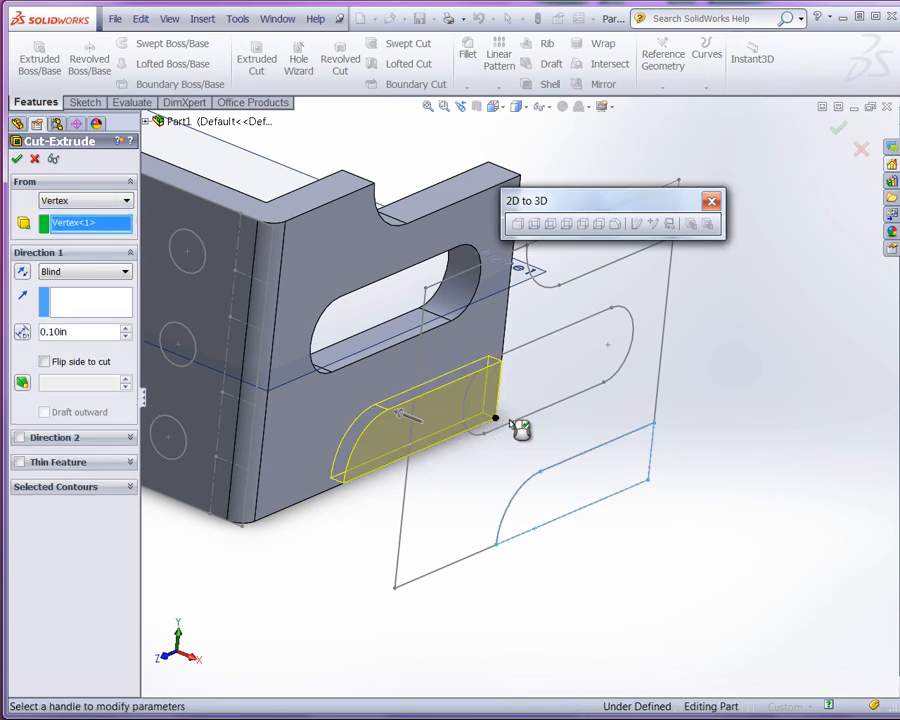
click(62, 272)
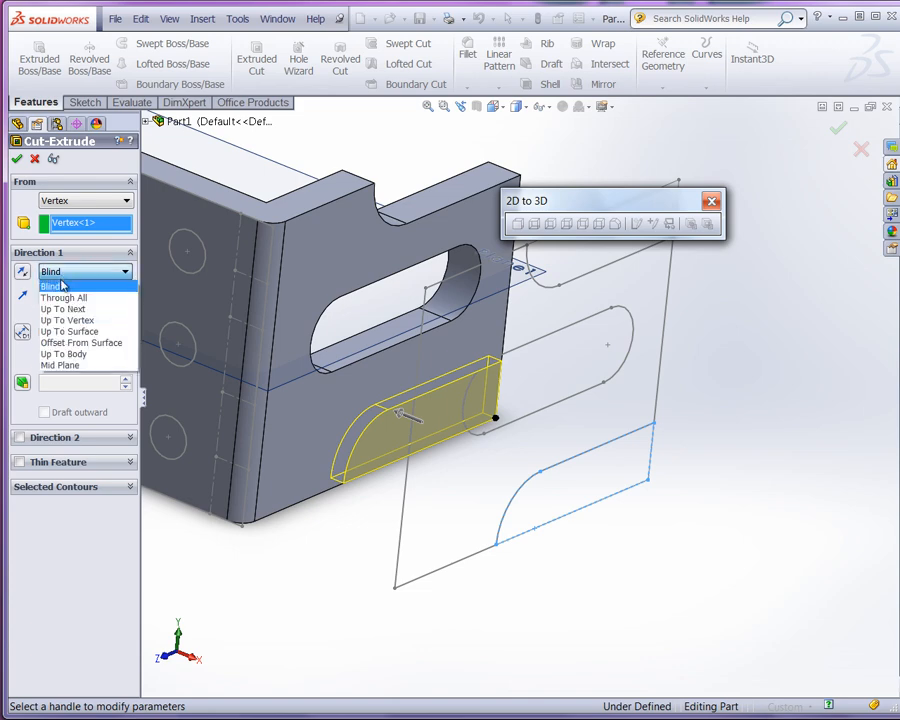
click(66, 309)
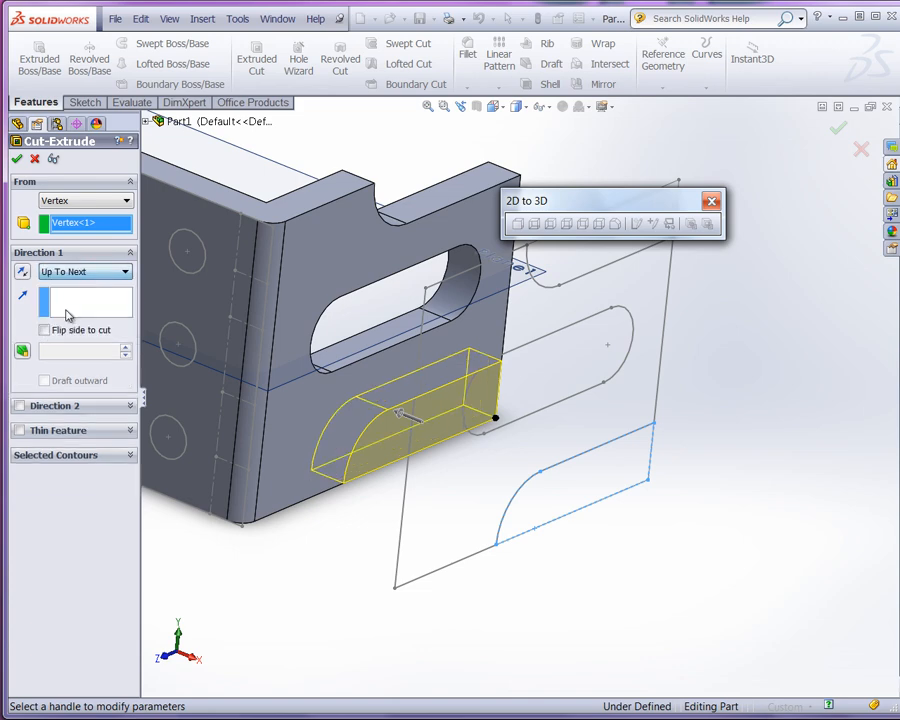
middle_drag(358, 580, 352, 584)
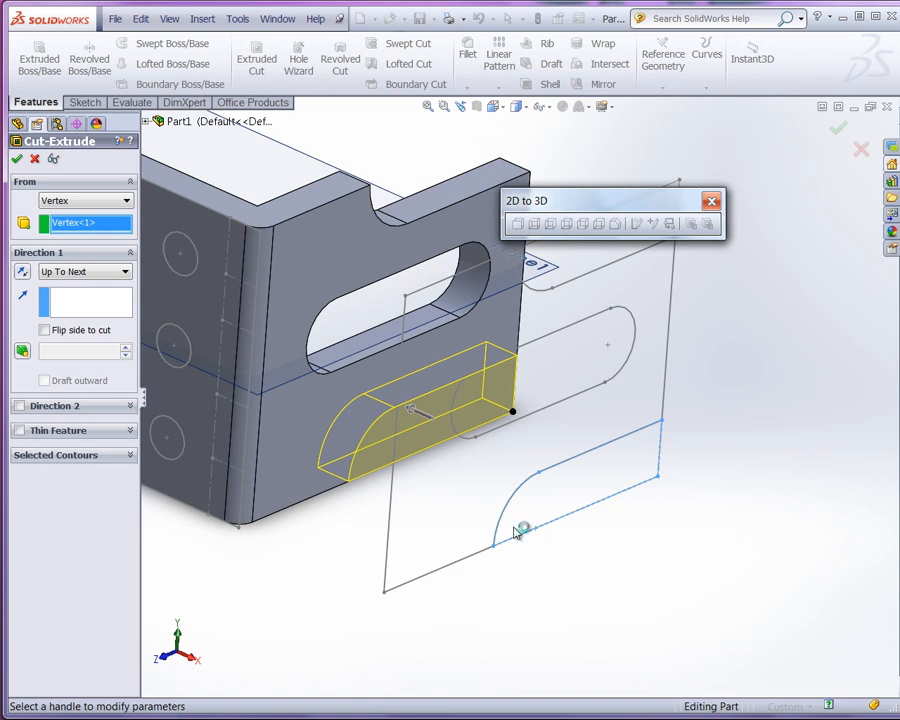
click(17, 161)
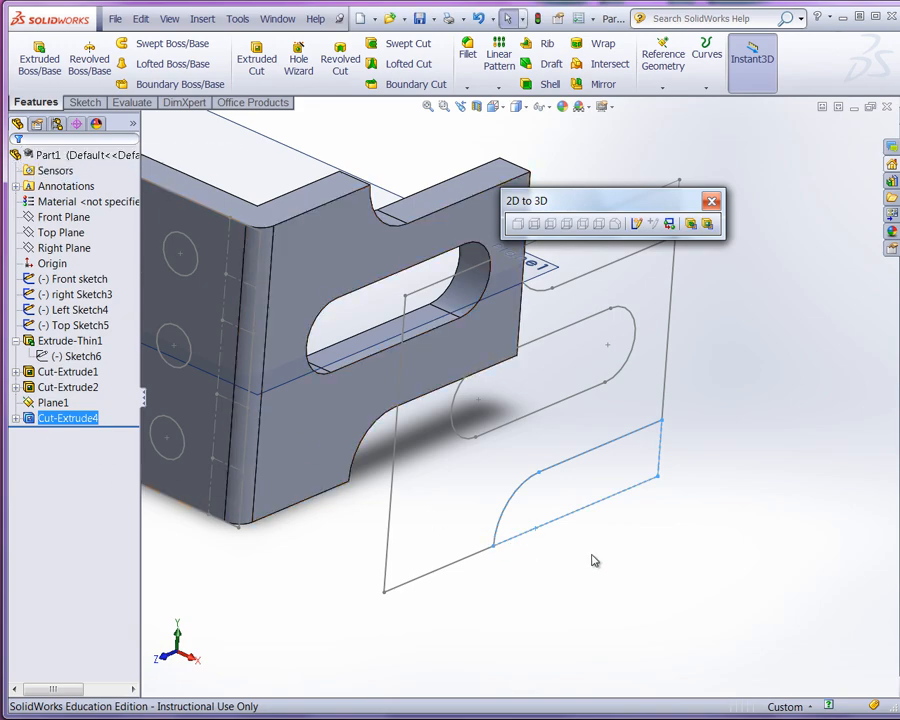
Start an extruded cut from the large circle in the left view sketch.
middle_drag(593, 560, 680, 500)
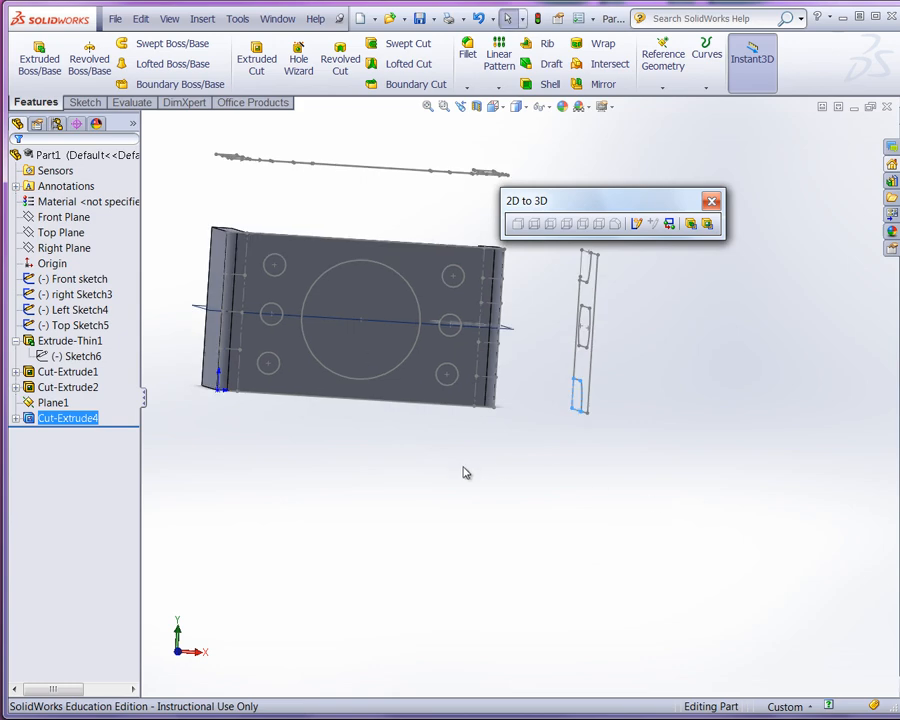
middle_drag(465, 473, 542, 522)
scroll(589, 482, up, 2)
scroll(279, 333, down, 3)
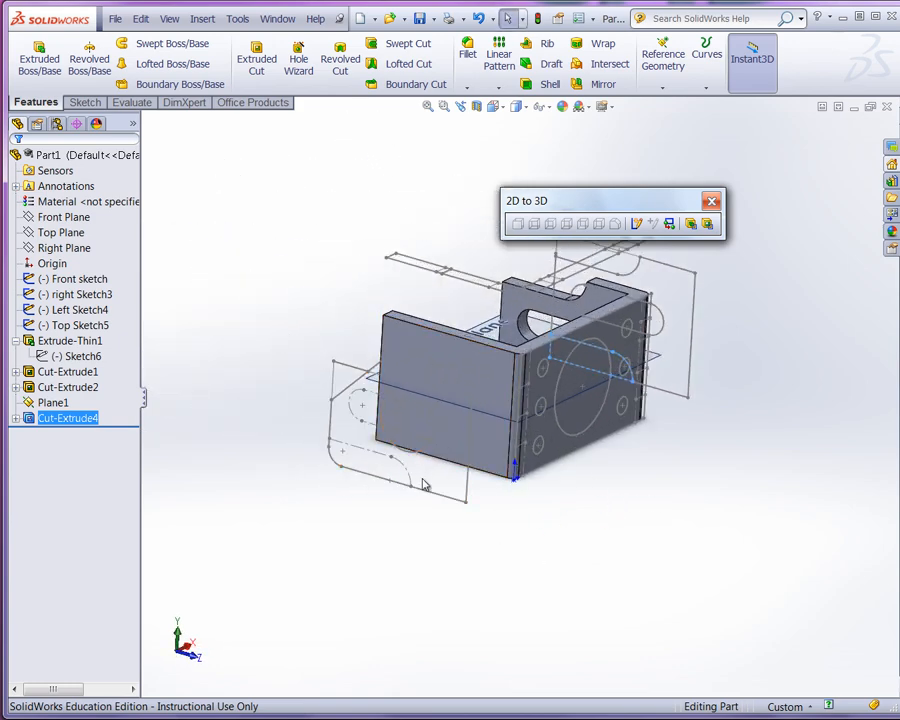
scroll(373, 472, down, 3)
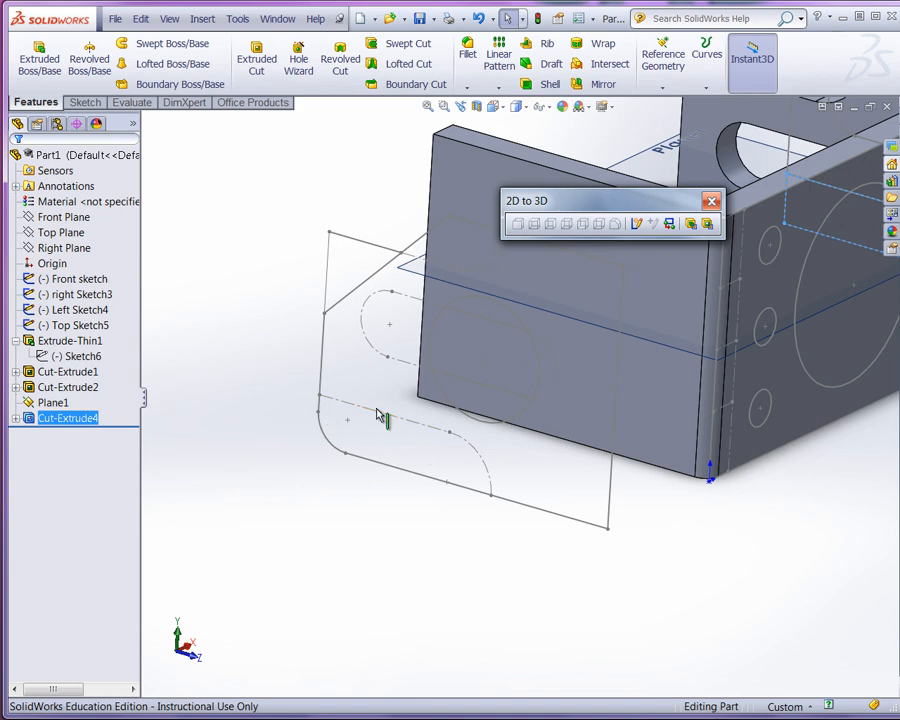
scroll(367, 498, up, 3)
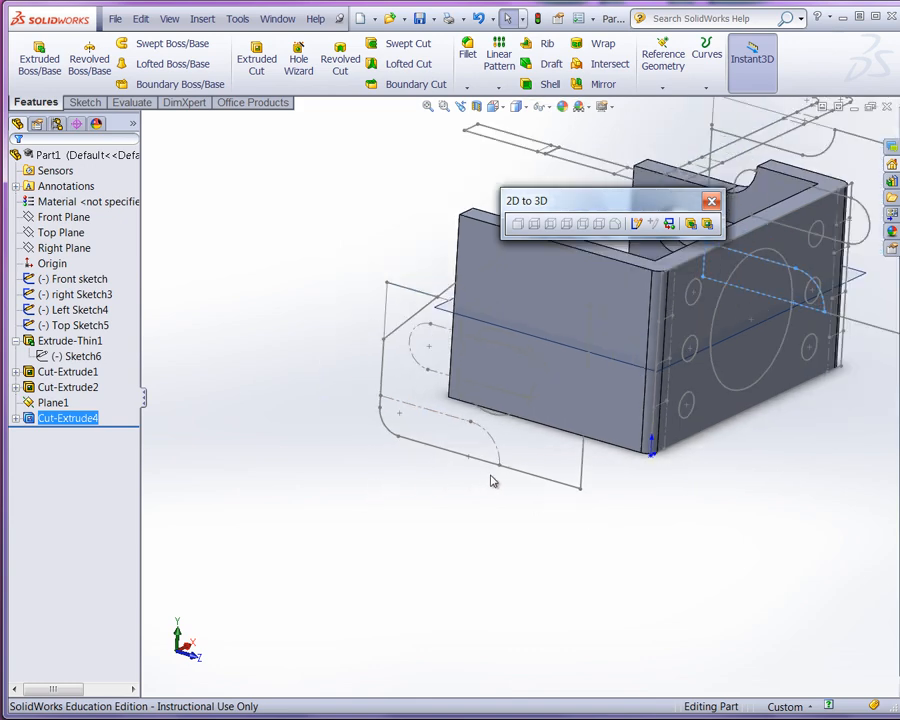
middle_drag(492, 478, 556, 512)
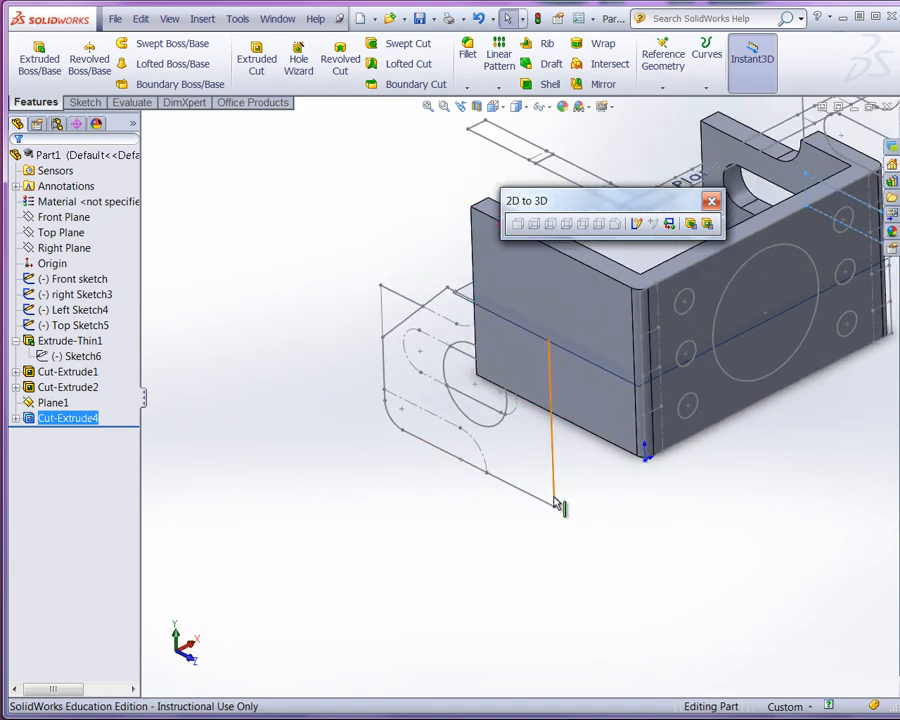
scroll(520, 420, down, 4)
click(486, 431)
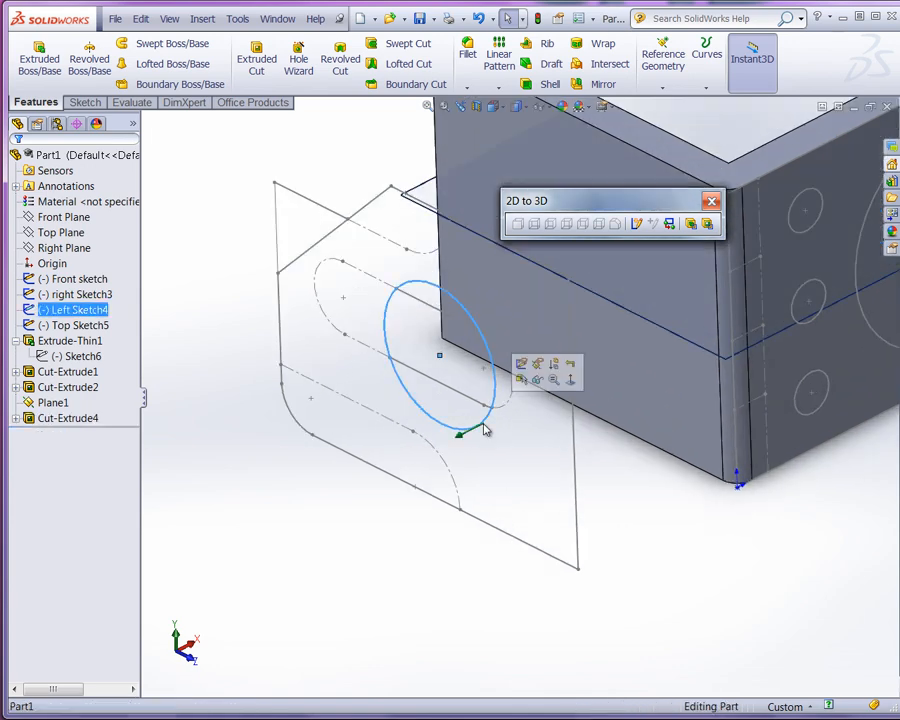
click(708, 225)
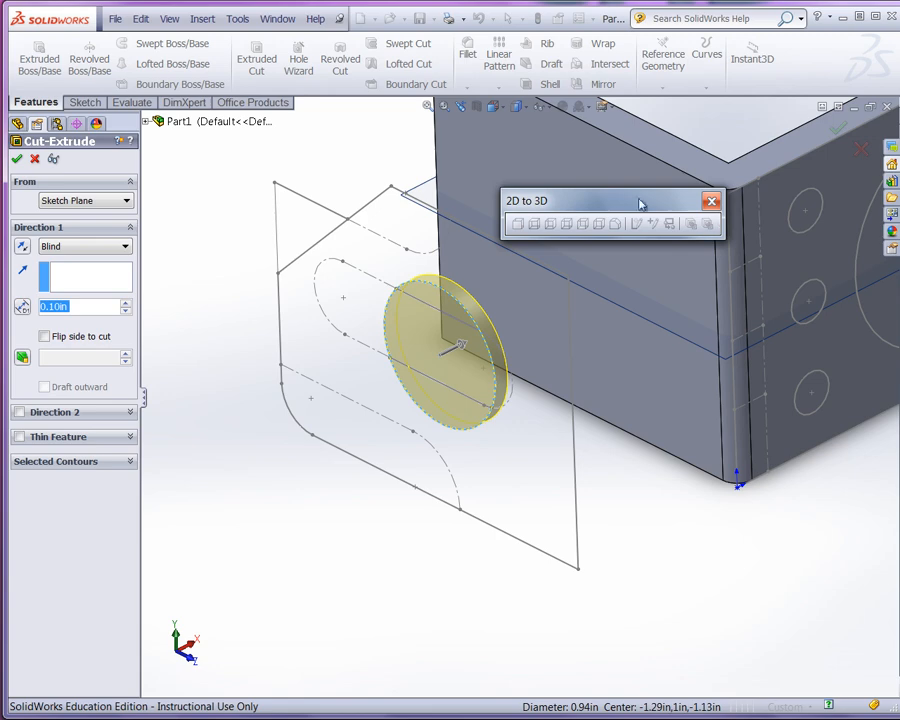
Start the circular cut from the unslotted flange's upper outer corner vertex at its free end.
click(85, 200)
click(60, 237)
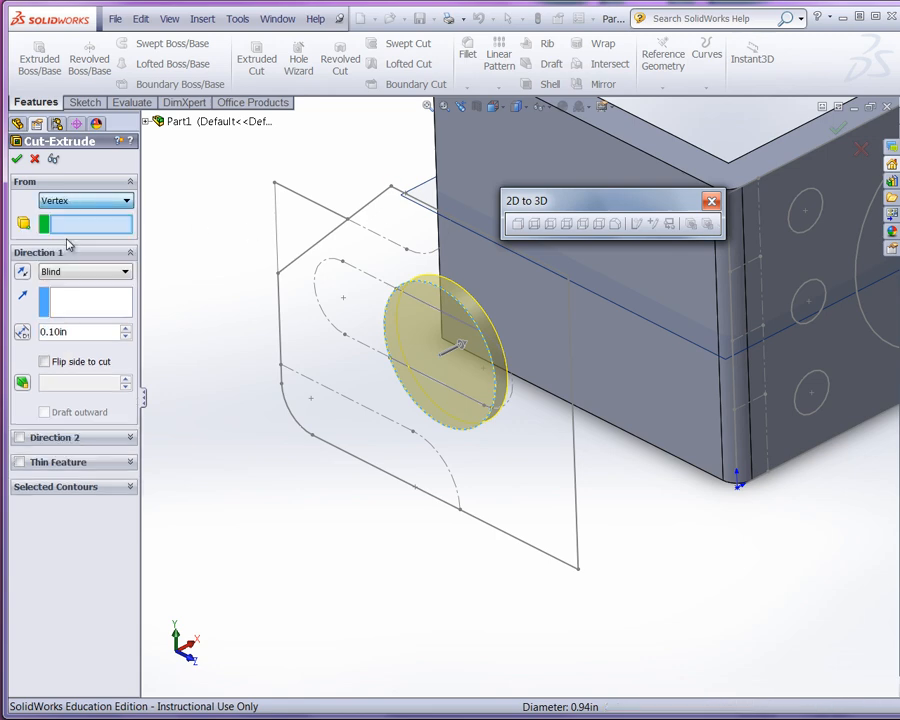
scroll(515, 392, up, 3)
click(470, 193)
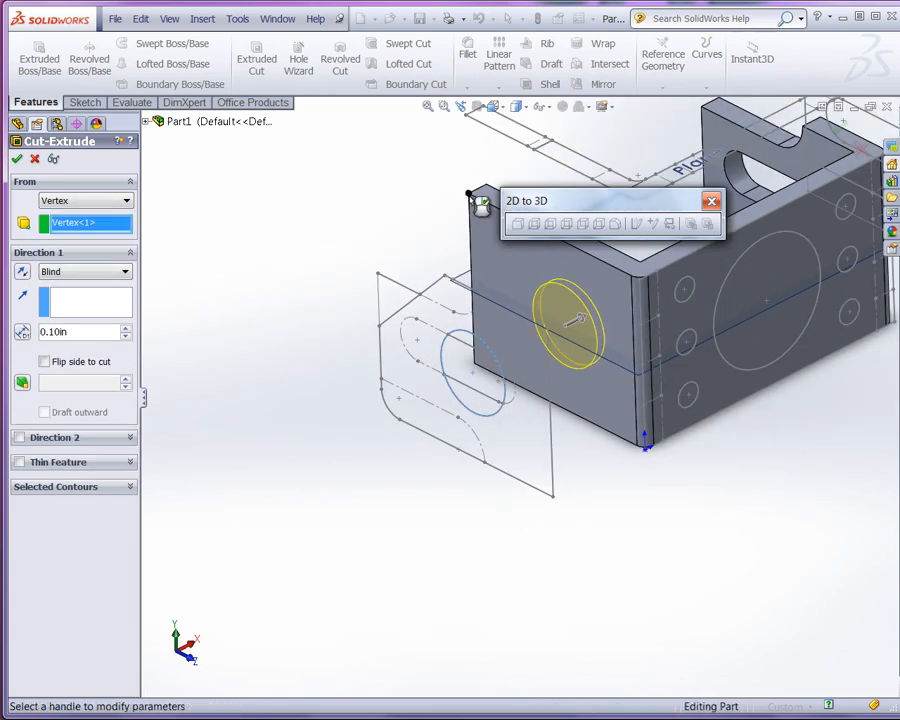
Cut the round hole through the flange using Up To Vertex, ending at the upper inner corner of its free end.
click(100, 272)
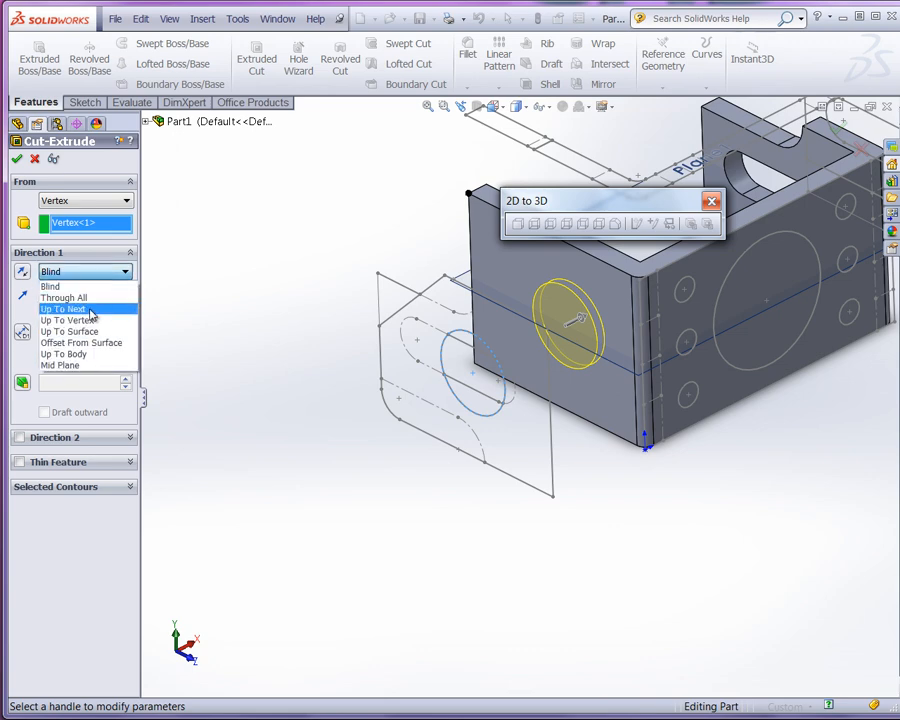
click(90, 321)
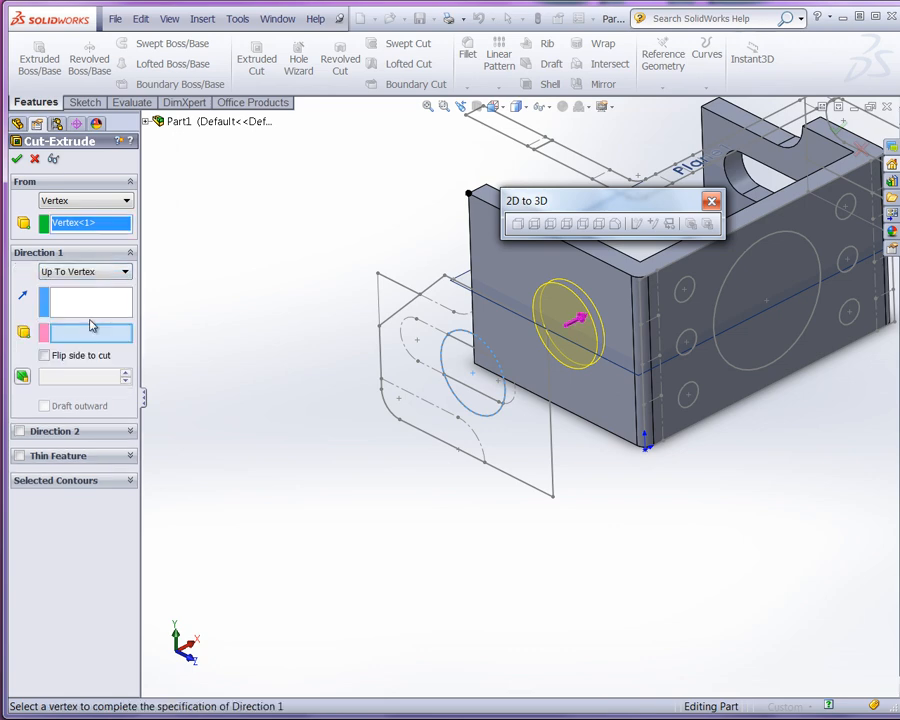
click(17, 160)
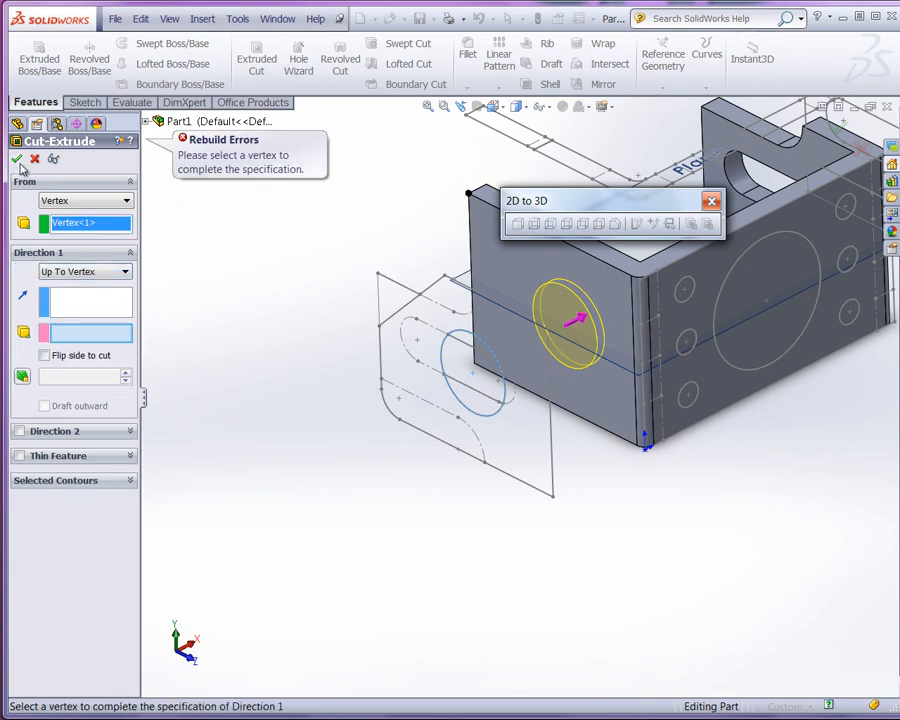
middle_drag(627, 405, 612, 427)
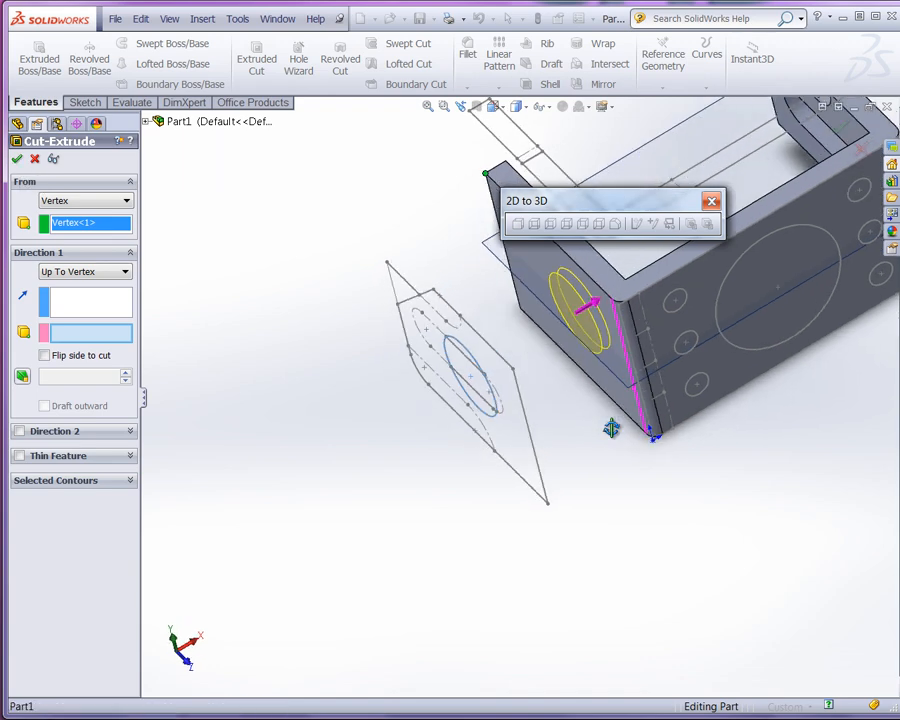
click(98, 279)
click(88, 277)
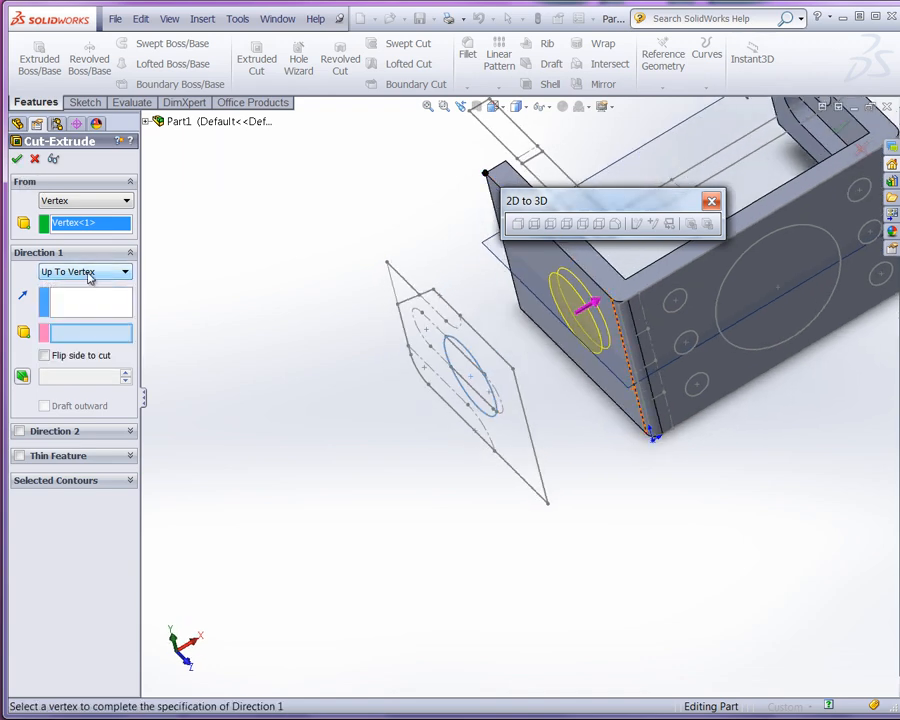
click(506, 166)
scroll(622, 386, down, 2)
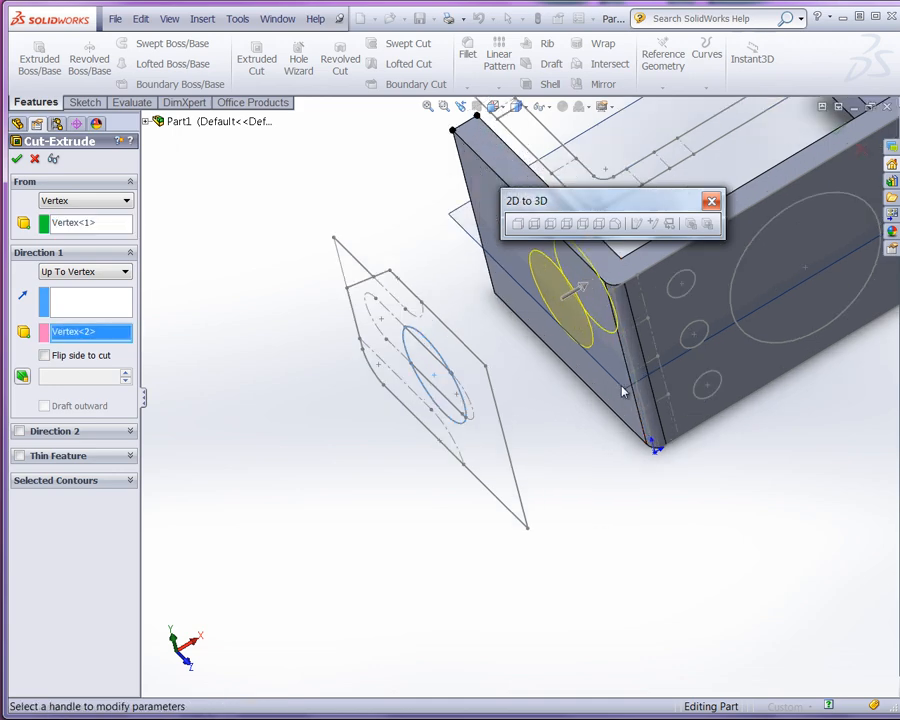
scroll(588, 420, up, 3)
scroll(590, 235, down, 1)
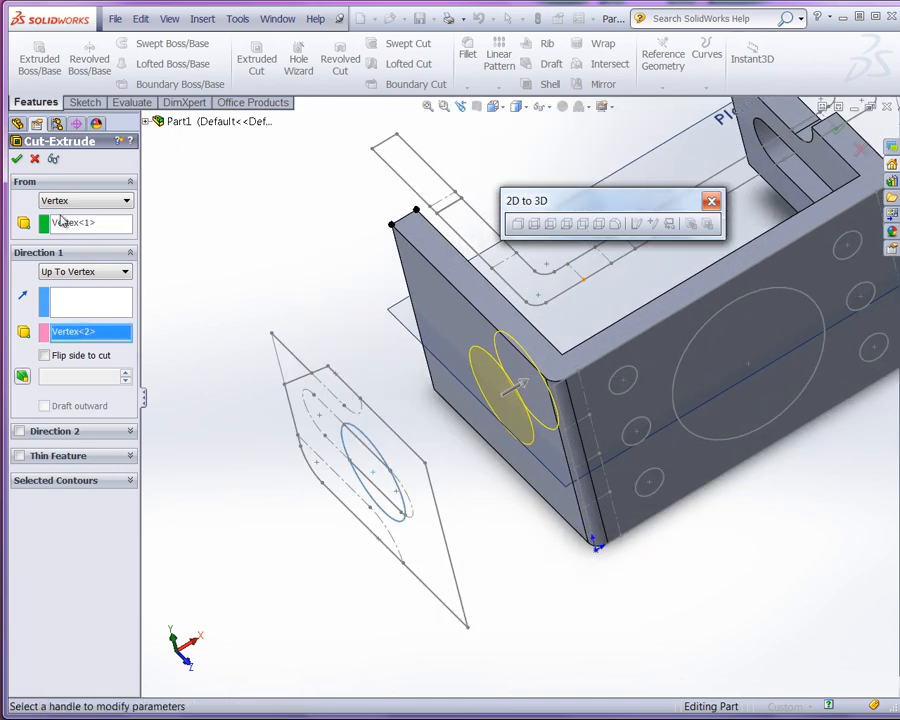
click(16, 161)
Chamfer the upper edge at the free end of the round-hole flange with a distance of 1 in at 45 degrees.
mouse_move(216, 472)
middle_down()
mouse_move(356, 488)
mouse_move(352, 513)
middle_up()
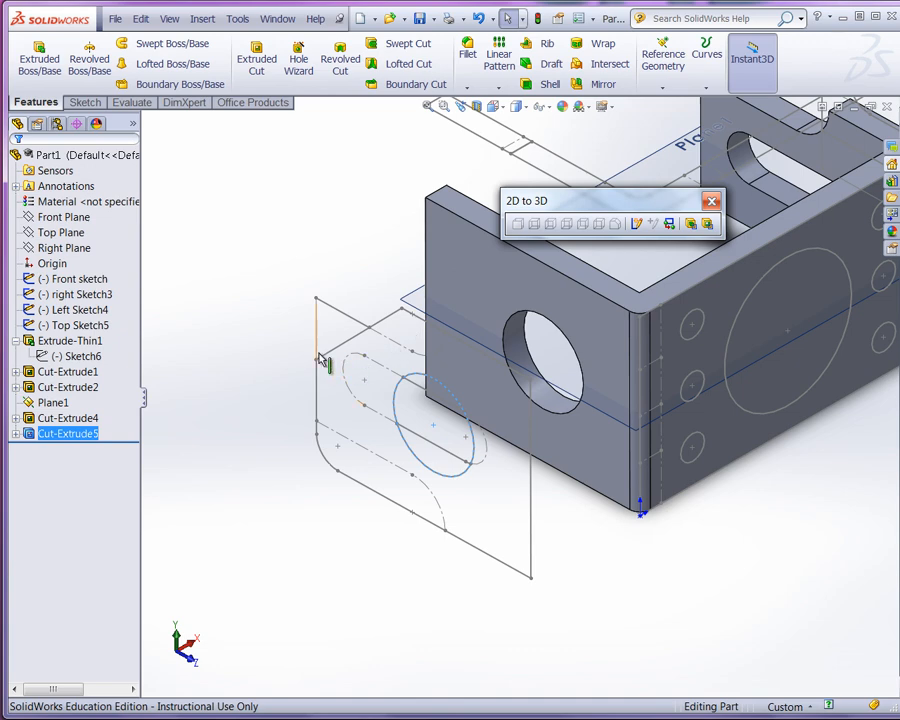
scroll(352, 342, down, 3)
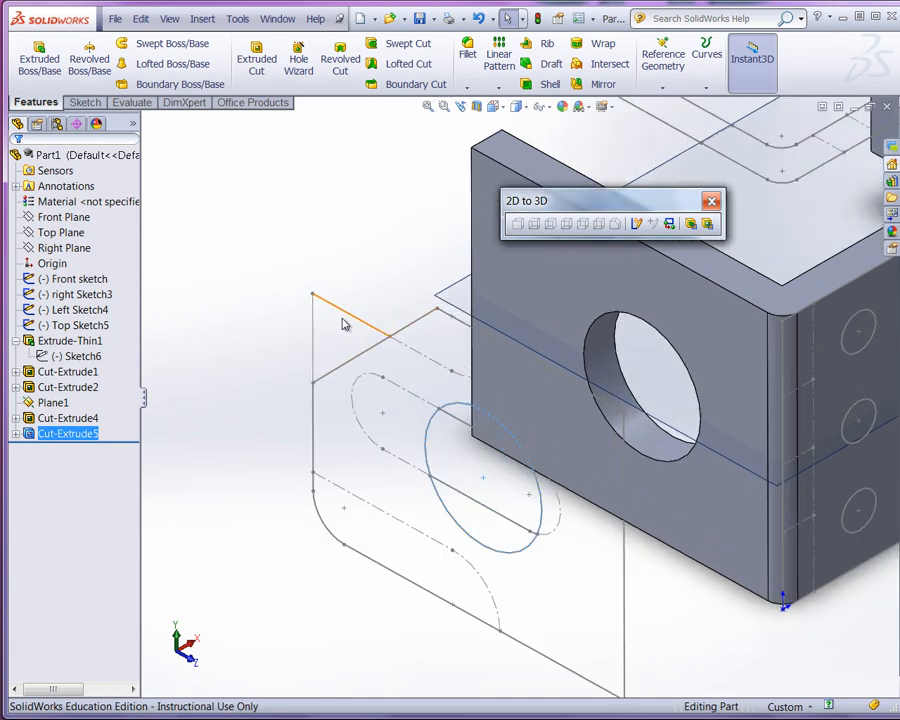
click(477, 139)
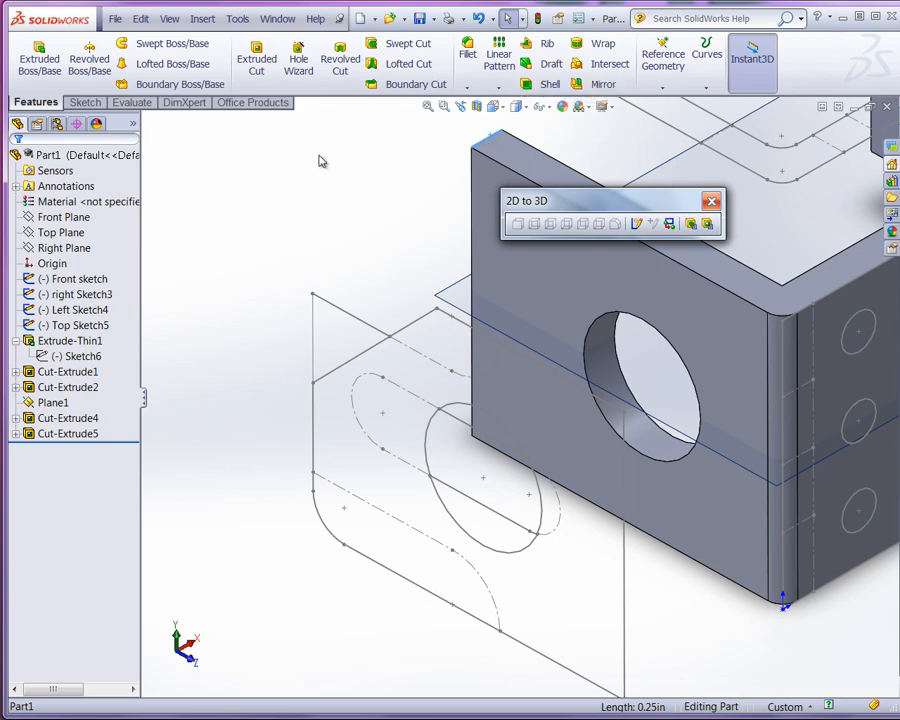
click(466, 87)
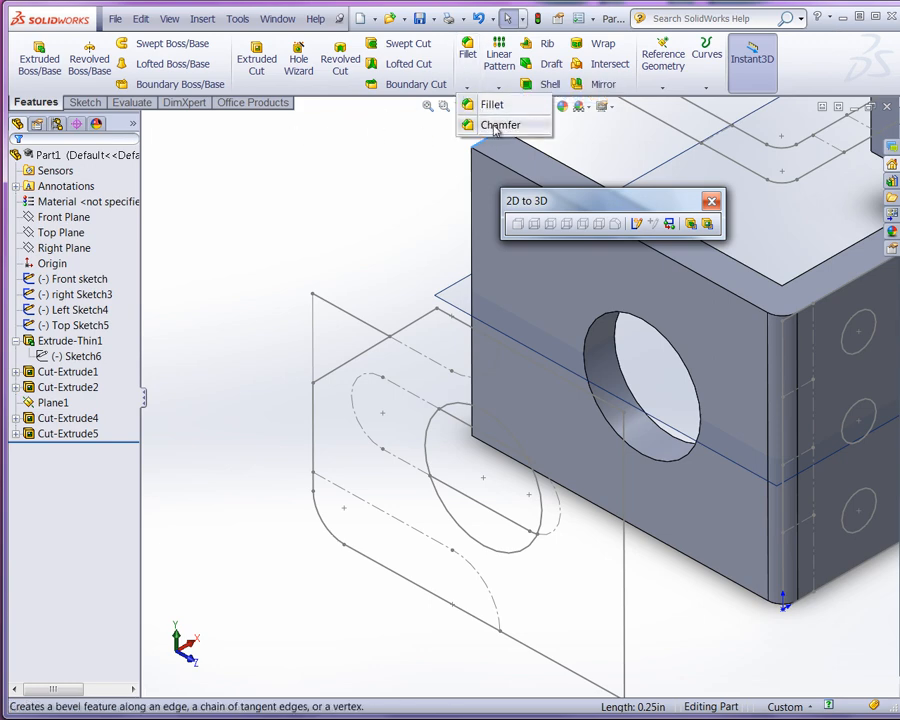
click(495, 127)
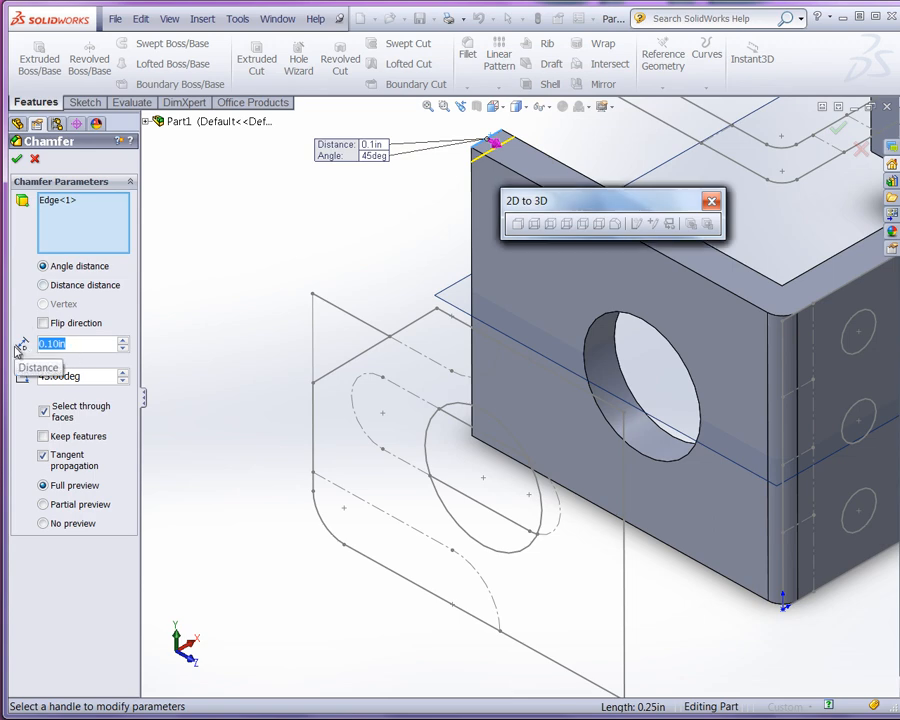
text(1.)
key(Return)
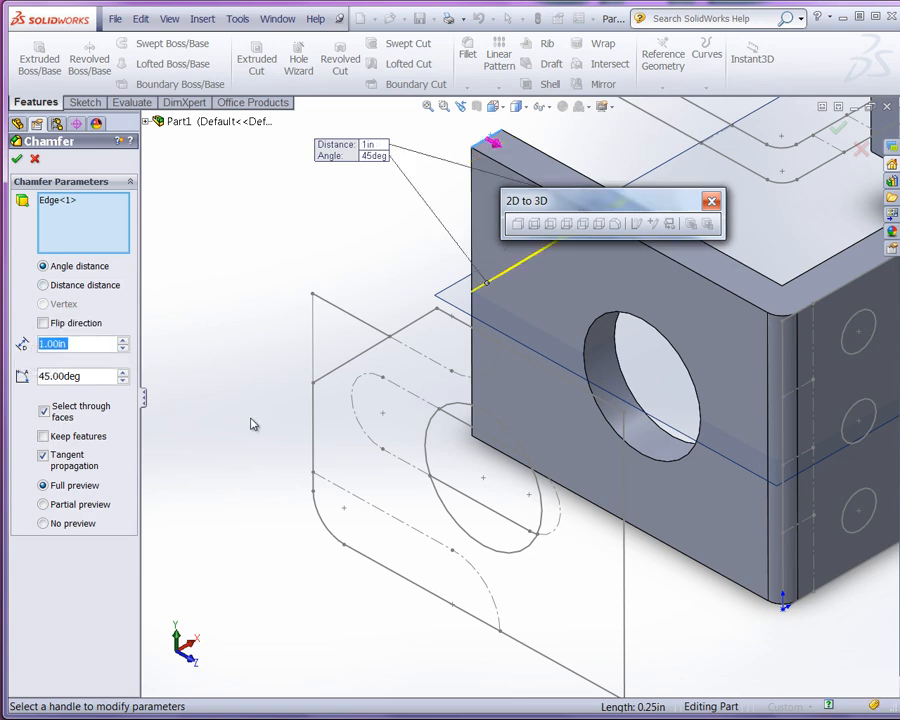
middle_drag(253, 424, 250, 530)
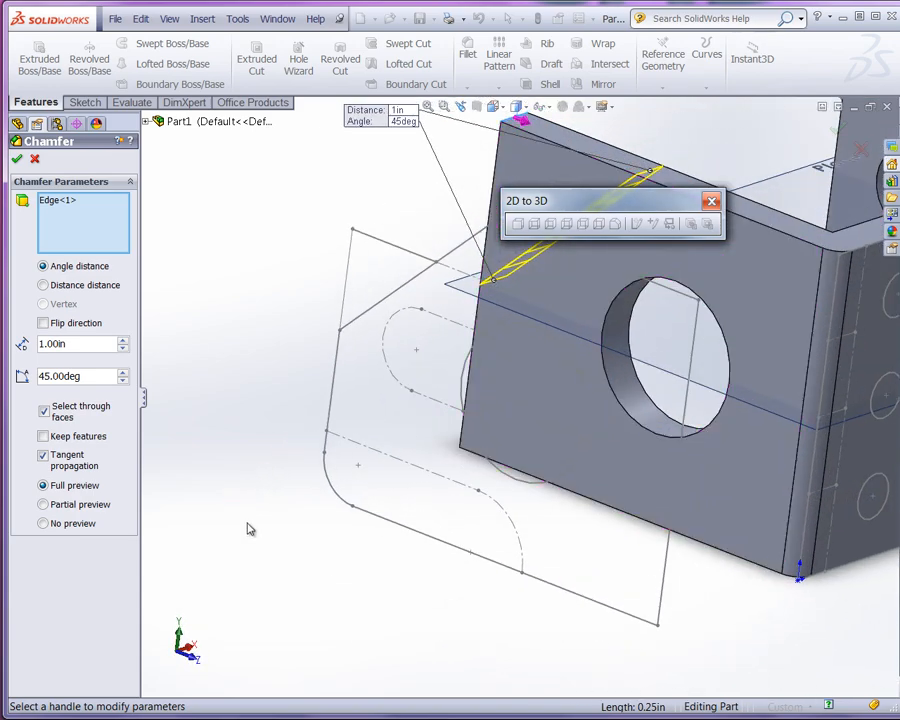
scroll(250, 530, up, 2)
scroll(683, 289, down, 3)
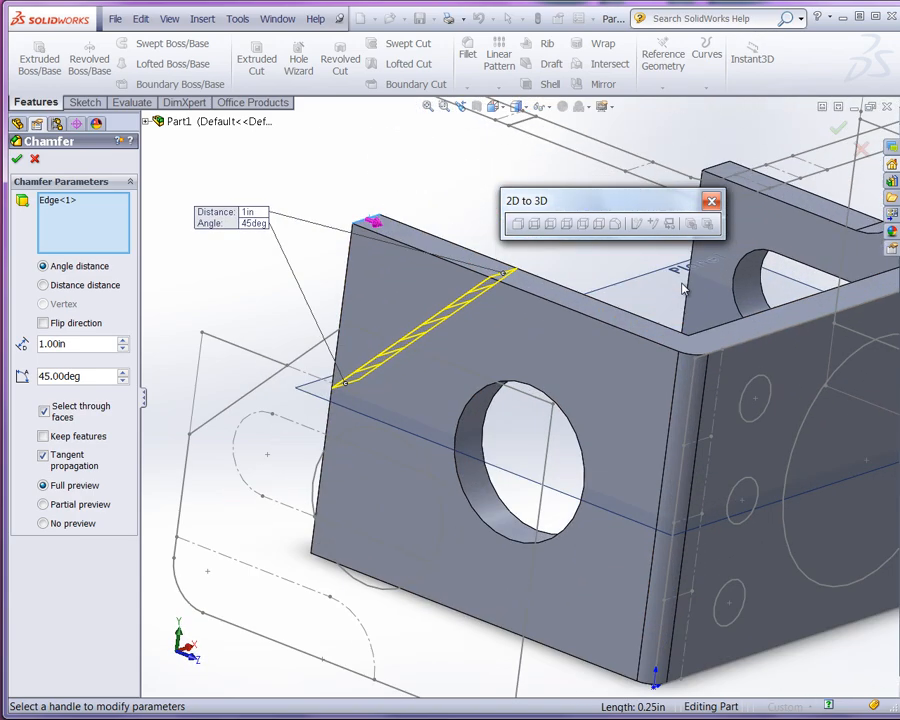
click(17, 159)
Start a constant radius fillet on the lower free-end edge of the round-hole flange with a radius of 0.5 in.
scroll(366, 513, up, 2)
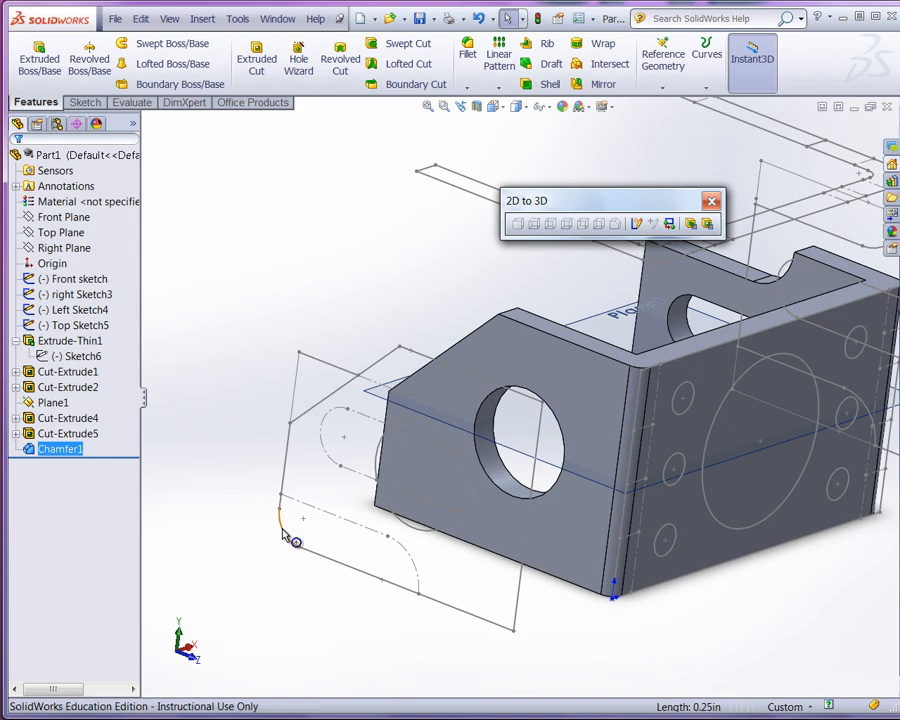
middle_drag(432, 539, 507, 530)
scroll(412, 568, up, 3)
scroll(317, 516, down, 5)
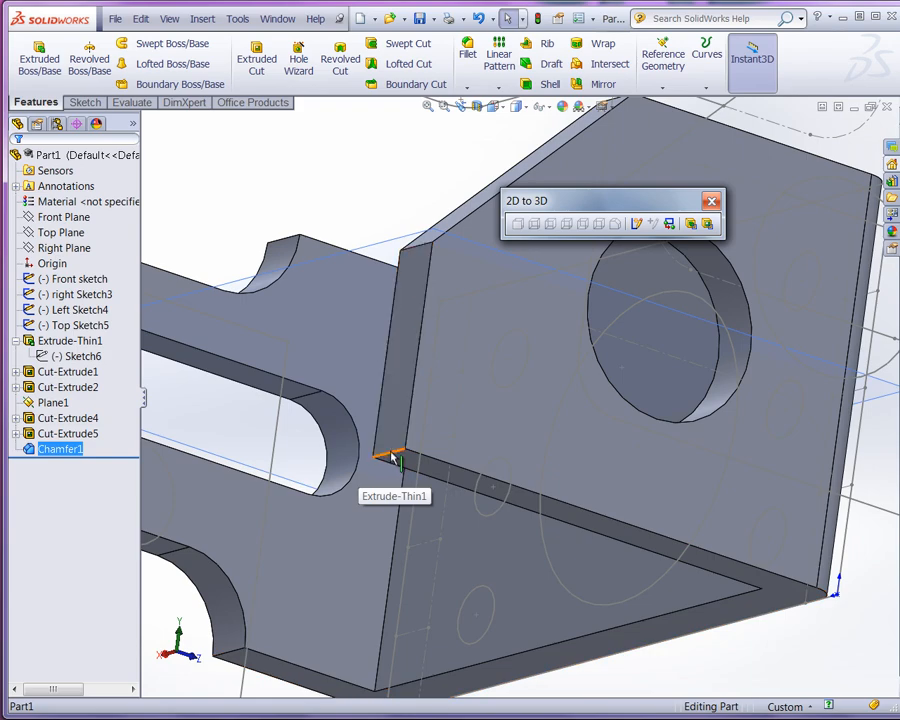
click(392, 456)
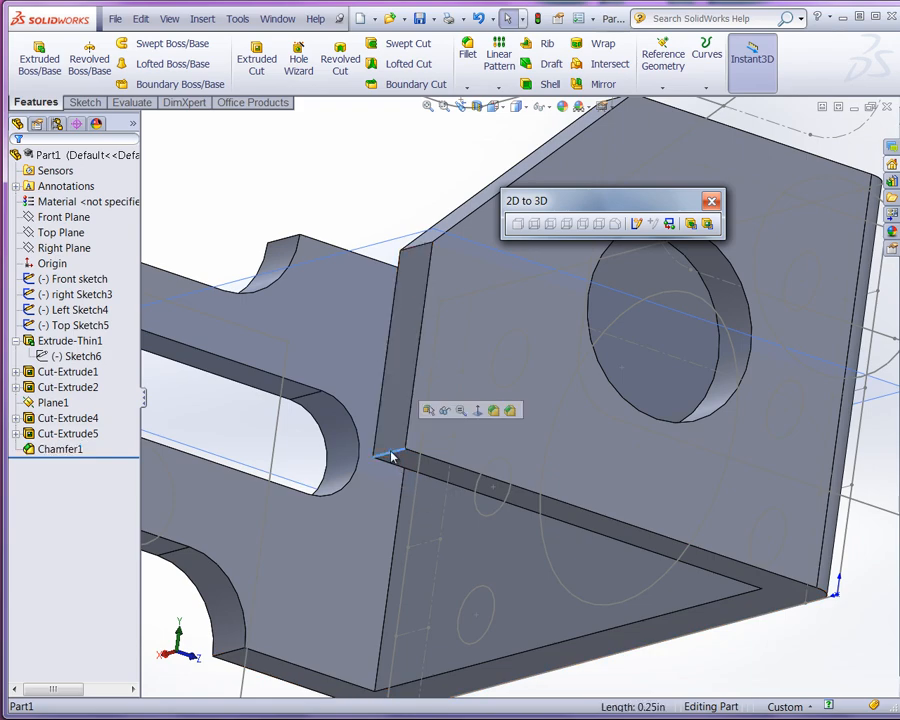
click(467, 47)
middle_drag(615, 360, 291, 577)
scroll(280, 545, down, 3)
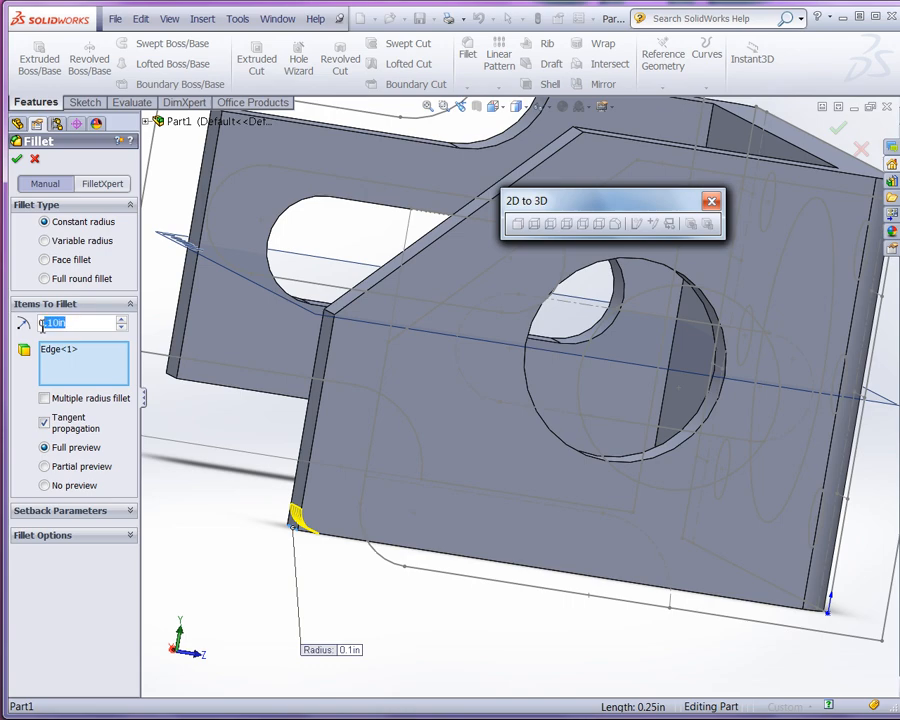
text(0.5)
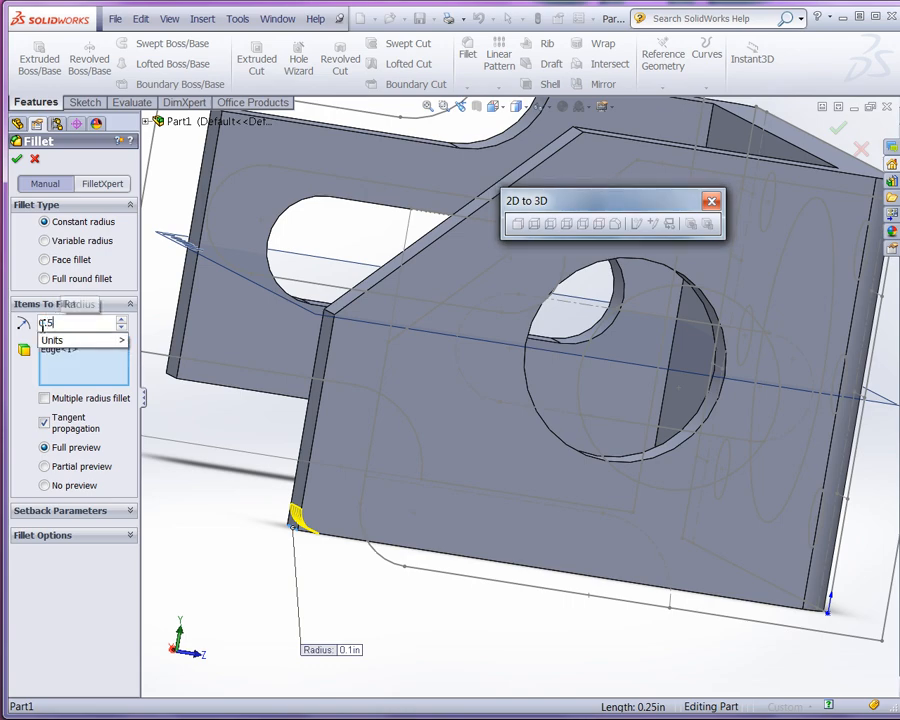
key(Return)
Set the fillet radius to 0.25 in and apply it to the flange's lower free-end corner.
middle_drag(117, 460, 145, 537)
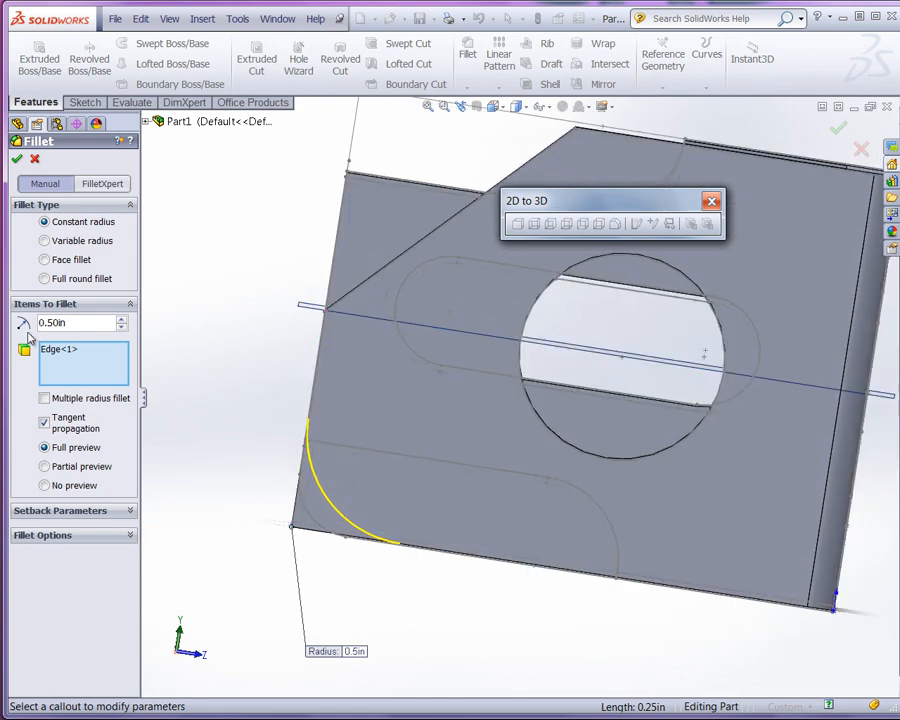
click(53, 323)
click(54, 326)
click(51, 323)
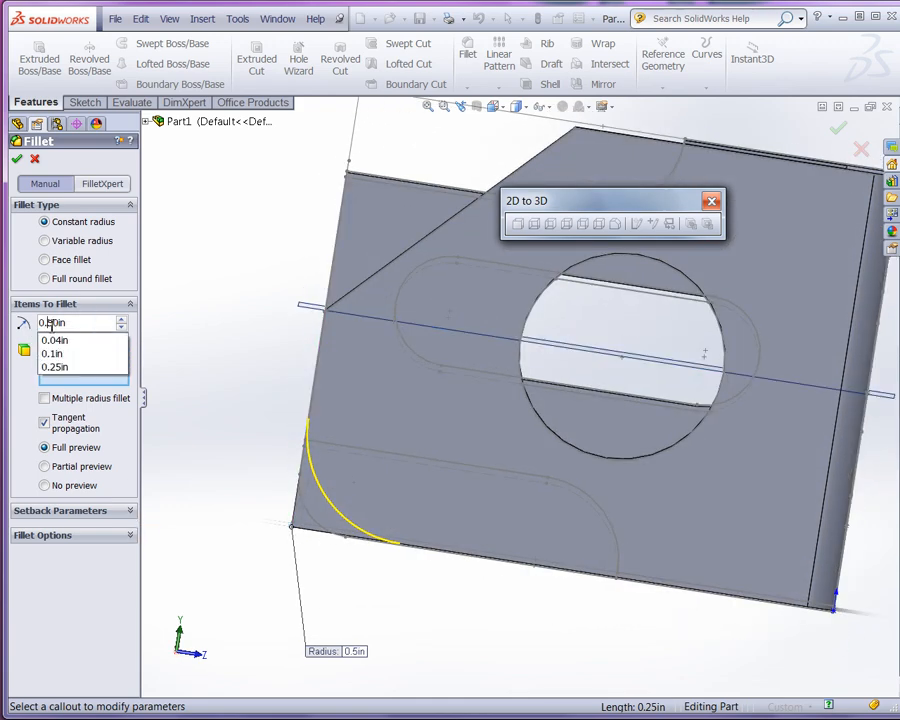
text(2)
key(Return)
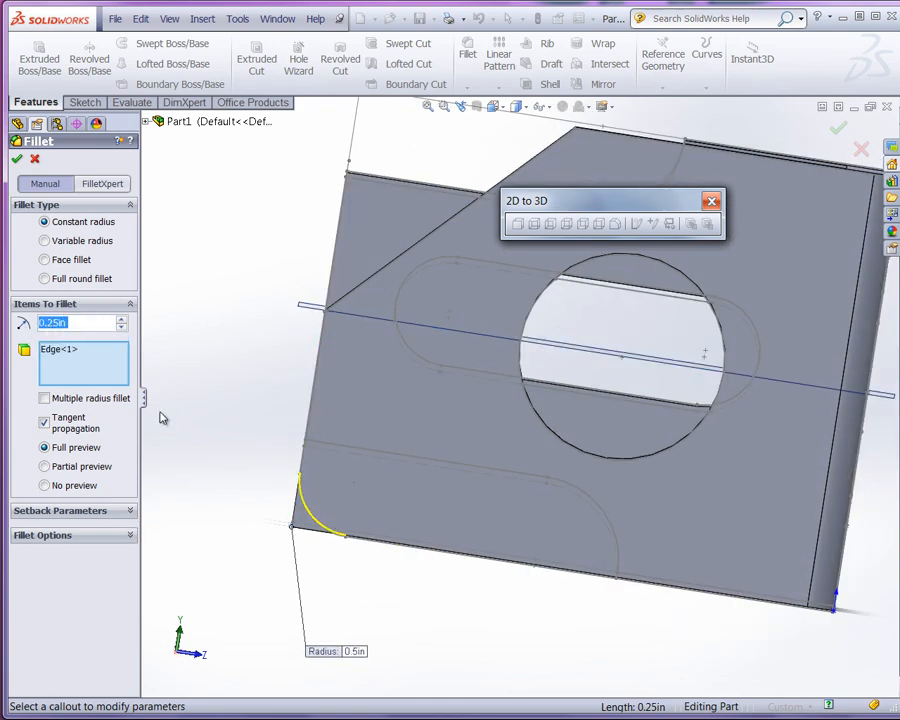
click(18, 159)
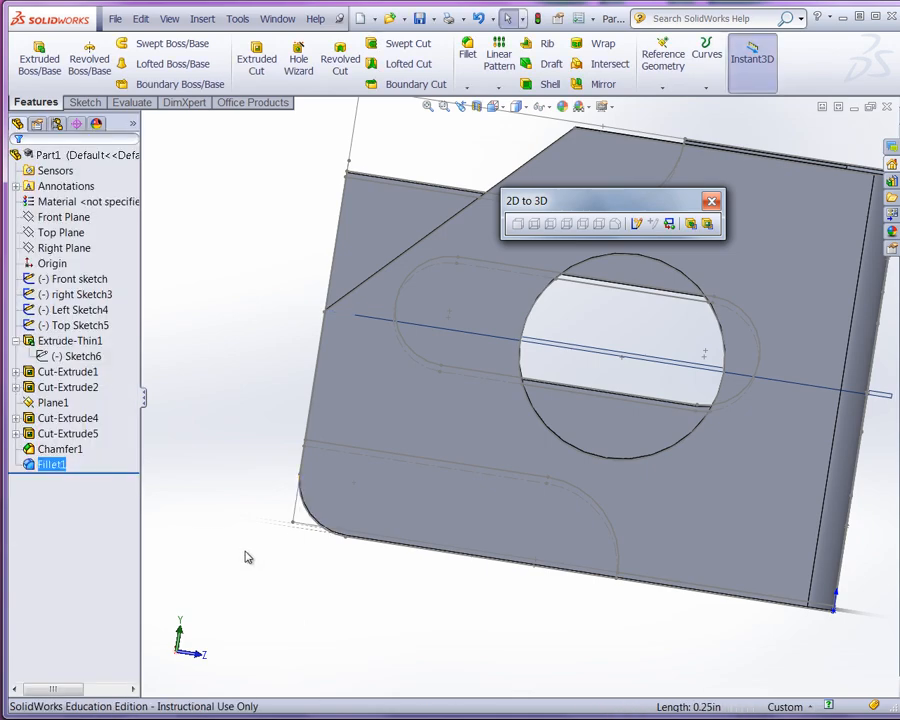
middle_drag(243, 566, 281, 612)
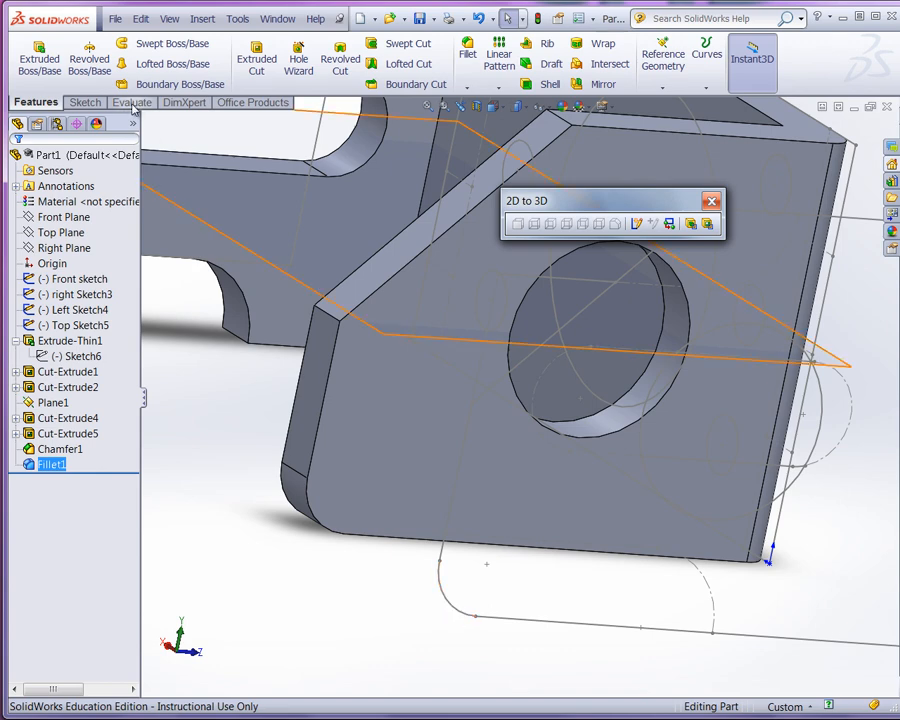
middle_drag(388, 534, 304, 603)
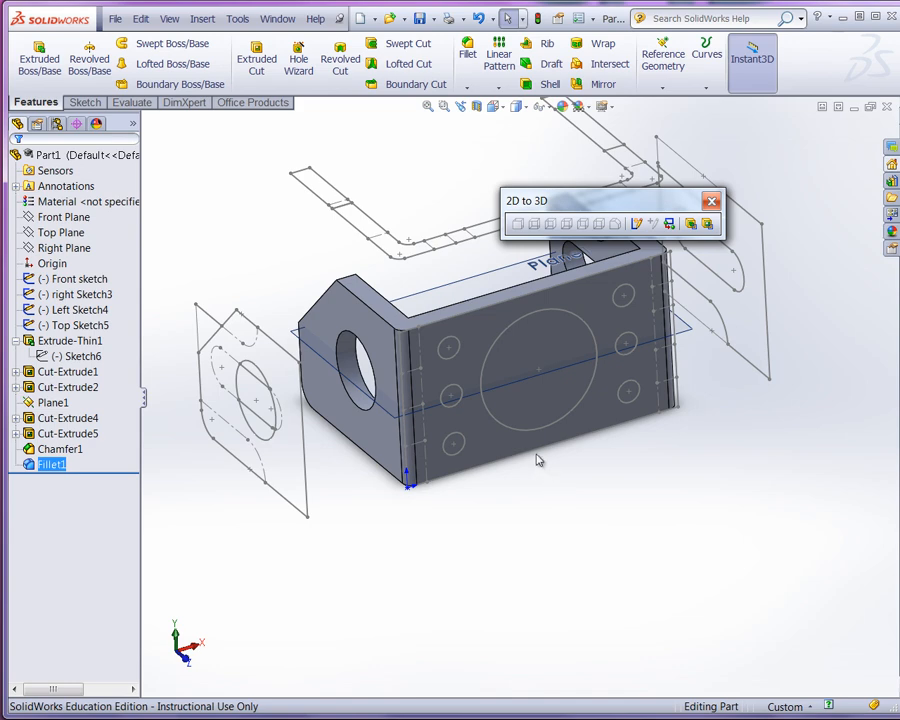
Cut the large central circle and the six small circles of the front sketch through the front plate using Up To Next.
click(448, 347)
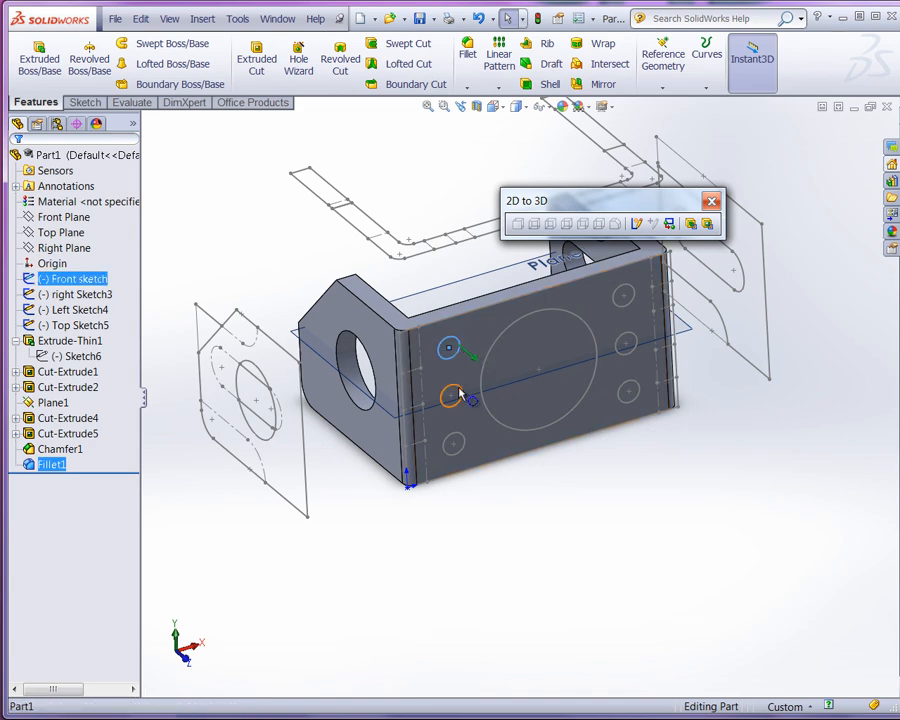
ctrl+click(450, 396)
ctrl+click(455, 441)
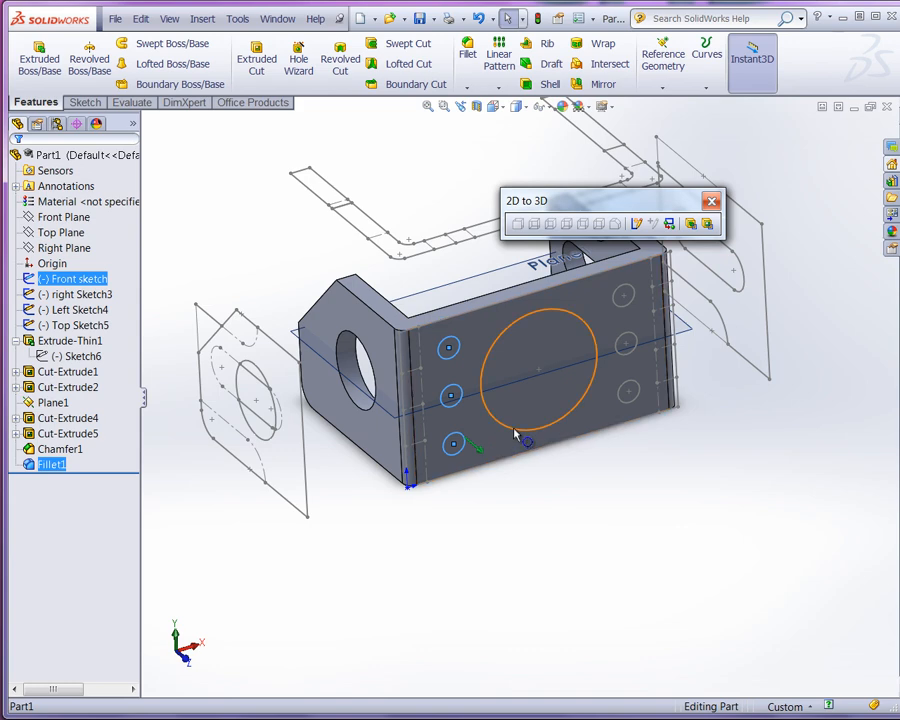
ctrl+click(526, 433)
ctrl+click(628, 391)
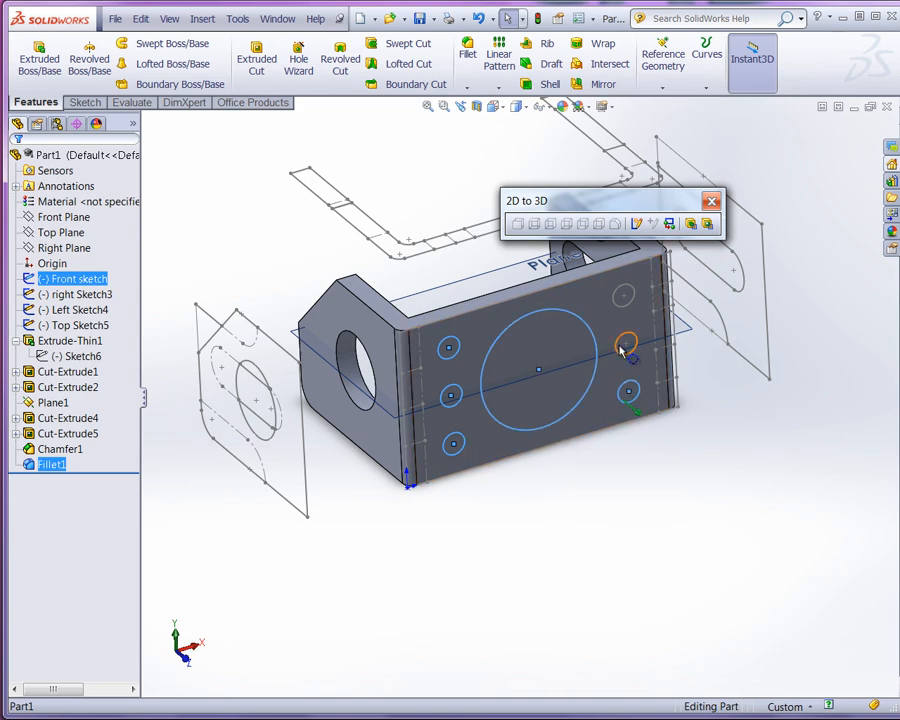
ctrl+click(625, 343)
ctrl+click(620, 300)
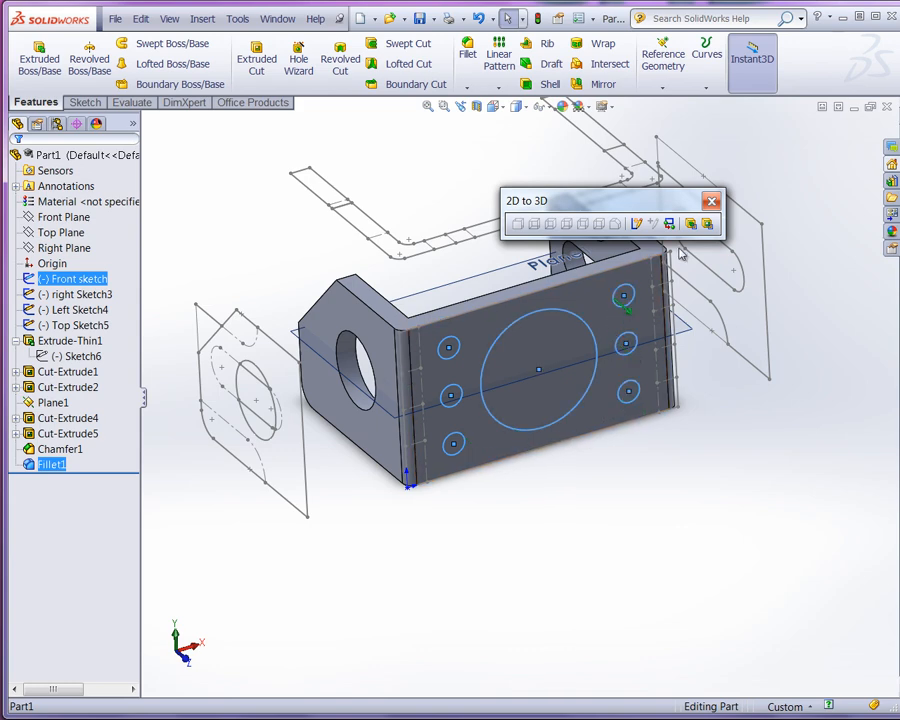
click(707, 226)
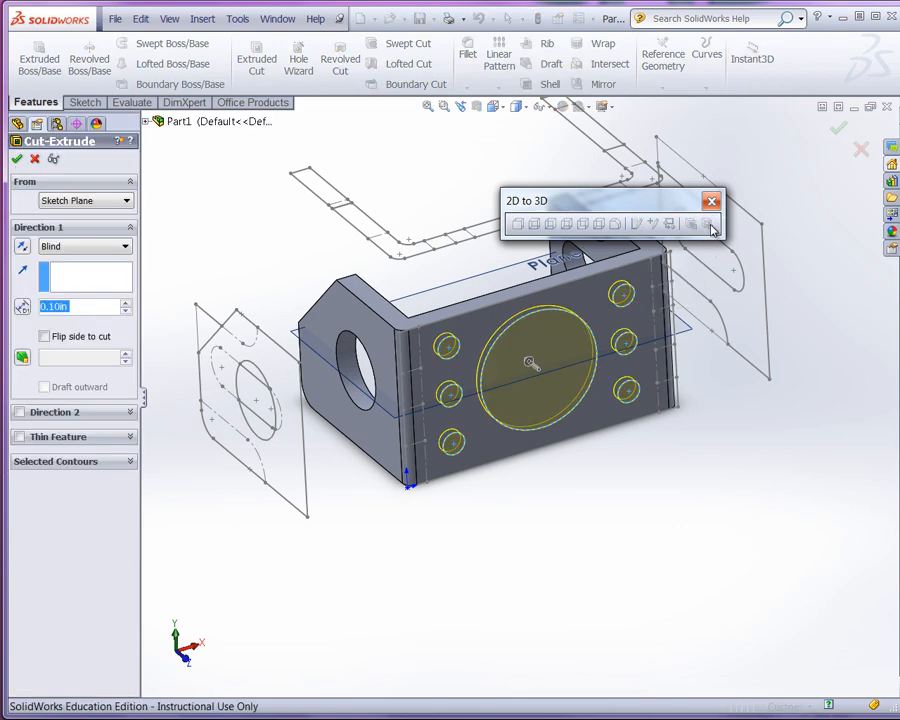
middle_drag(338, 471, 386, 510)
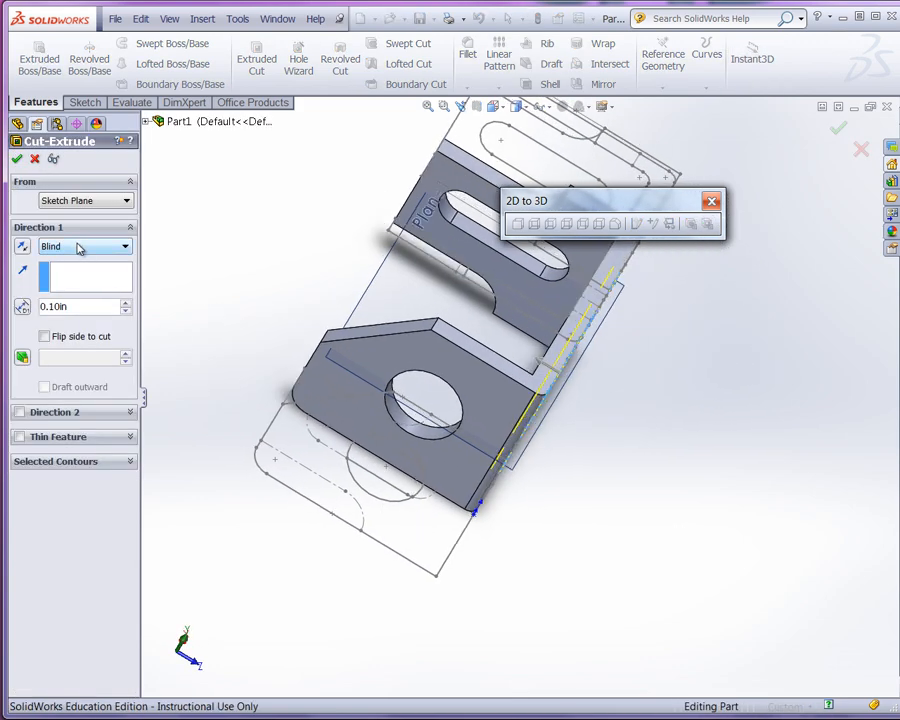
click(80, 248)
click(74, 287)
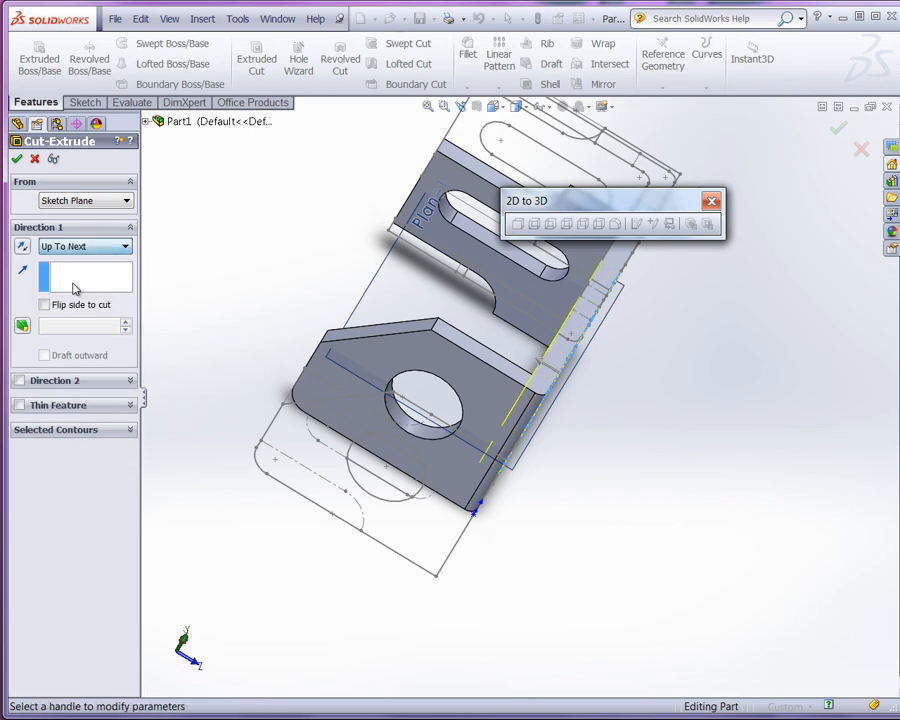
middle_drag(234, 490, 146, 343)
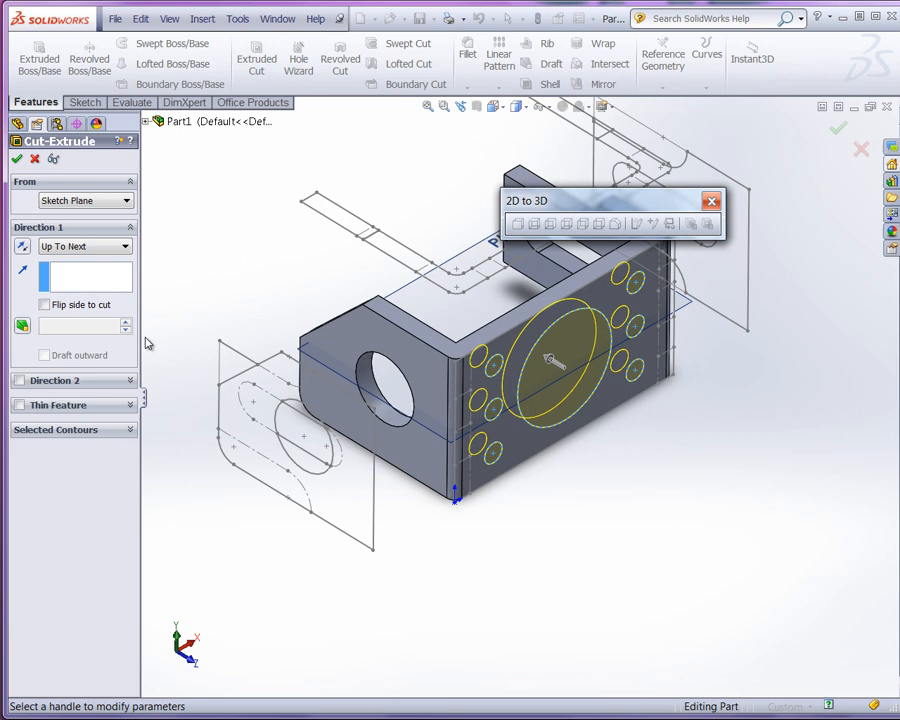
click(16, 160)
Hide the front, right, left and top view sketches so only the finished bracket remains.
scroll(612, 512, up, 2)
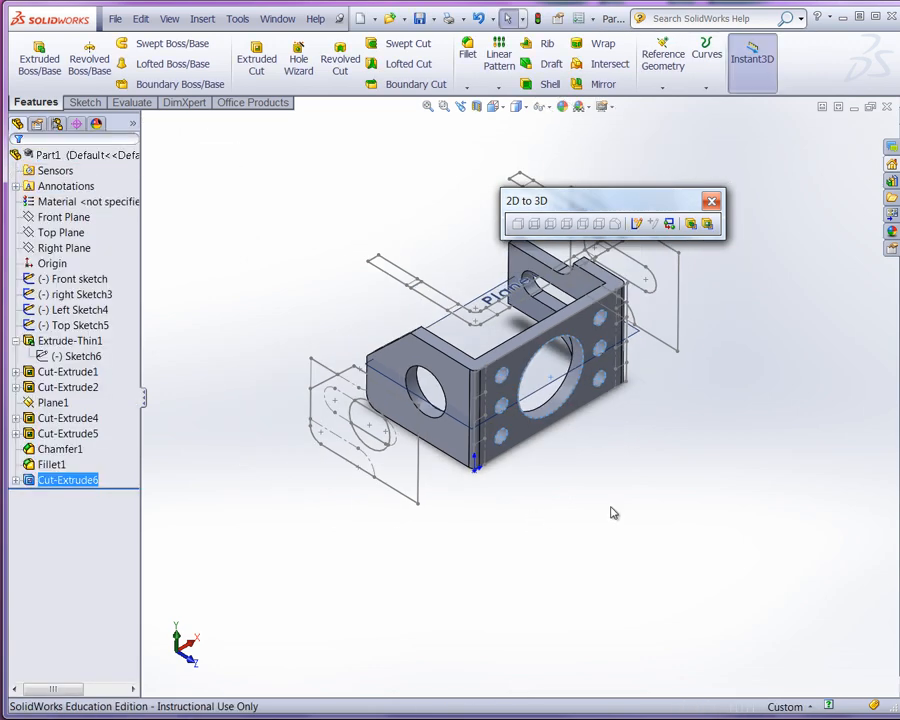
middle_drag(613, 513, 488, 513)
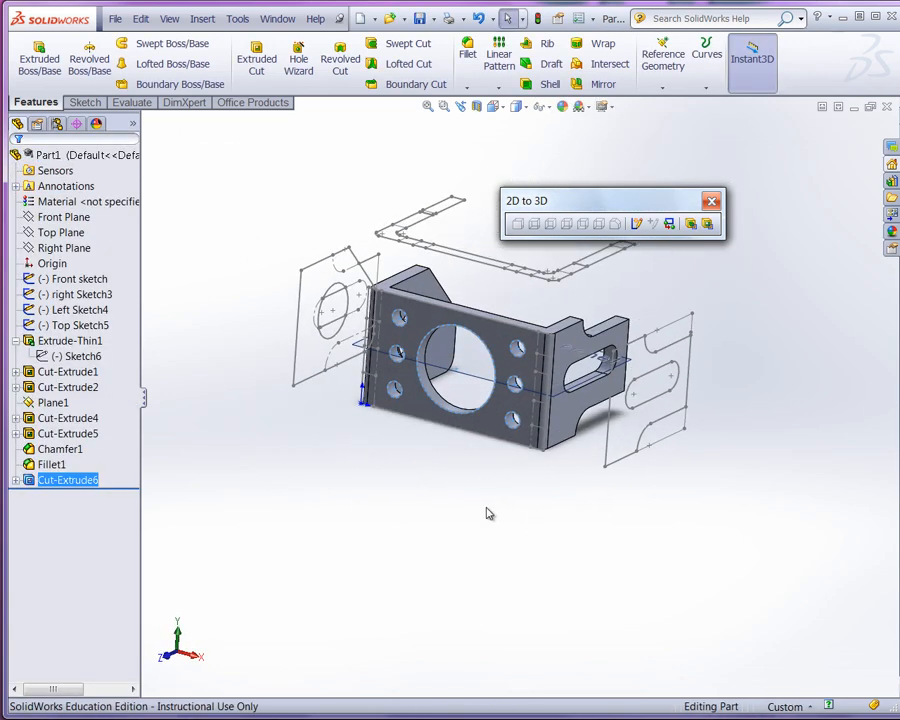
click(70, 280)
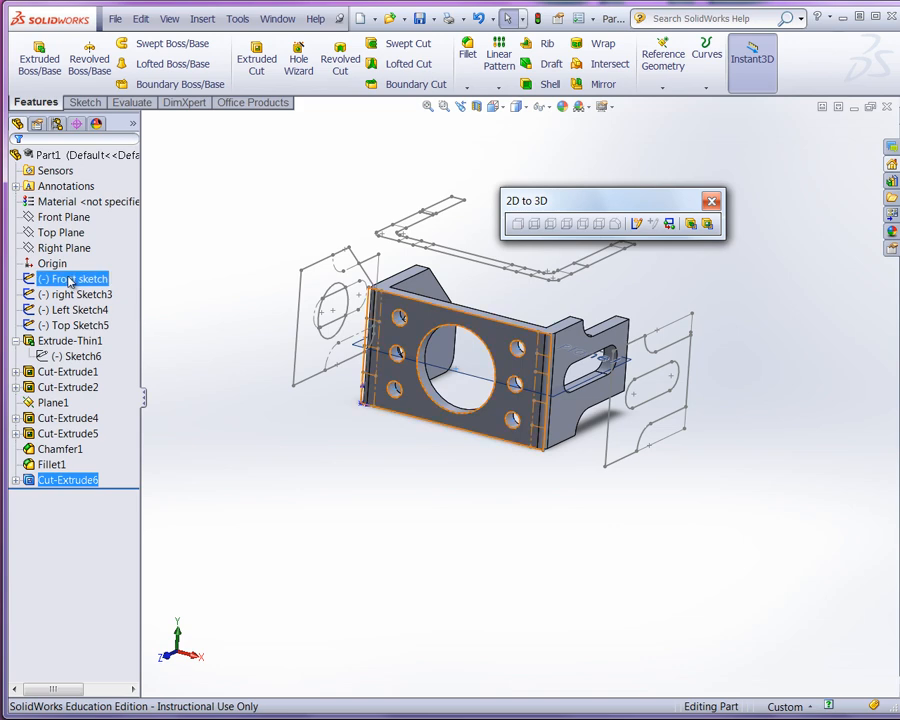
shift+click(88, 330)
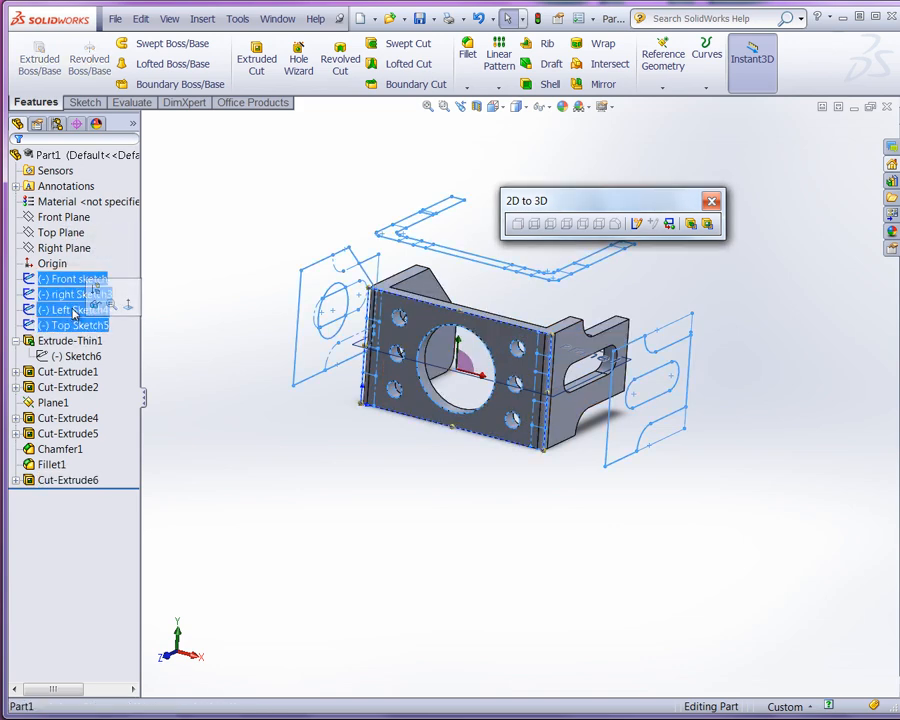
click(95, 305)
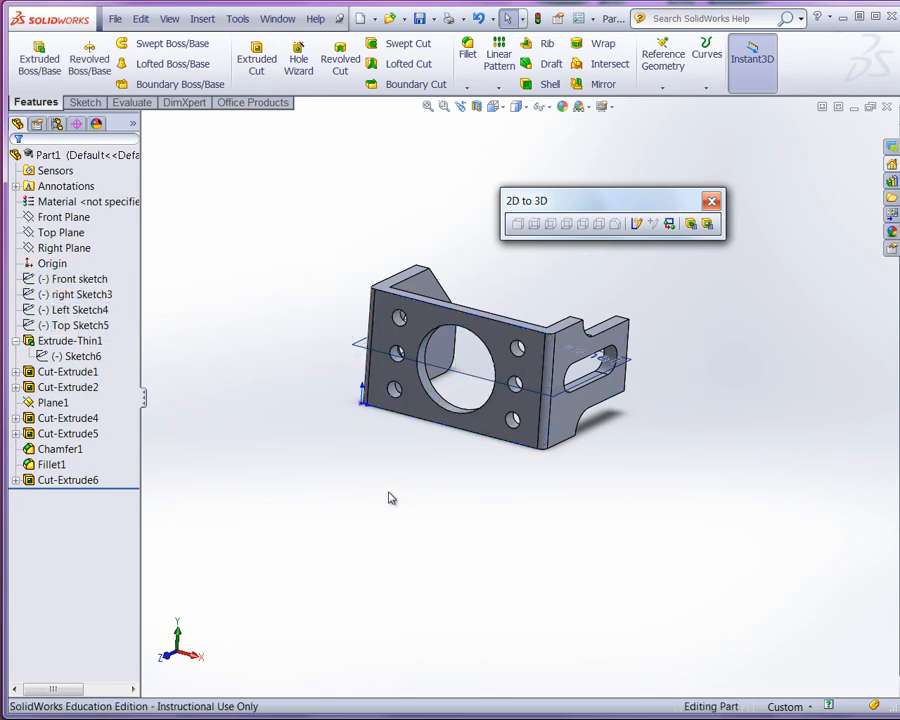
mouse_move(388, 496)
middle_down()
mouse_move(352, 522)
mouse_move(454, 497)
mouse_move(488, 534)
mouse_move(428, 554)
mouse_move(331, 516)
mouse_move(311, 564)
mouse_move(352, 591)
mouse_move(378, 558)
middle_up()
scroll(505, 305, down, 3)
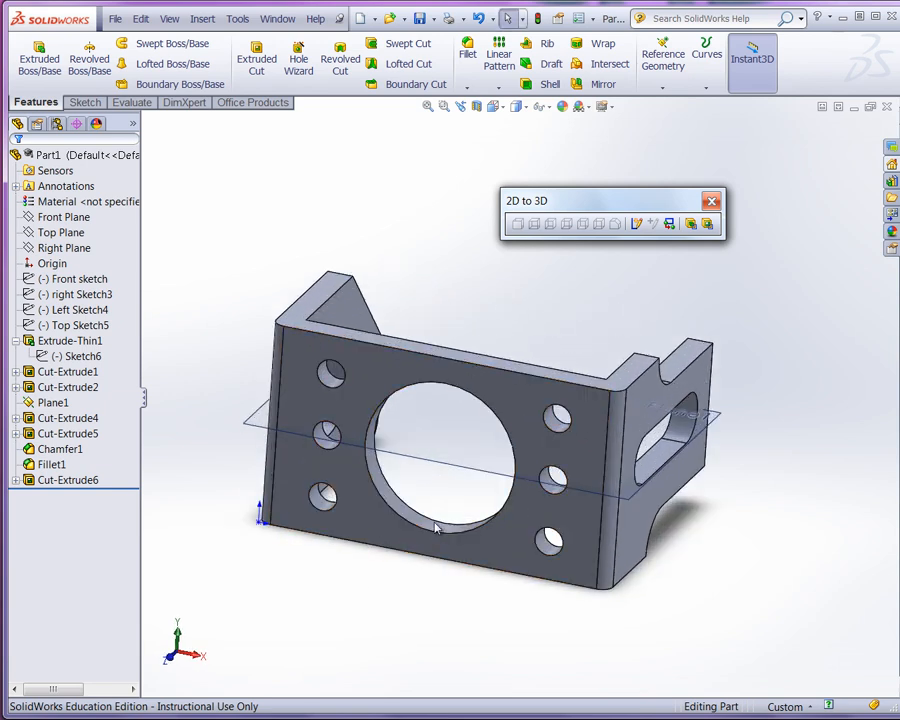
scroll(386, 620, up, 1)
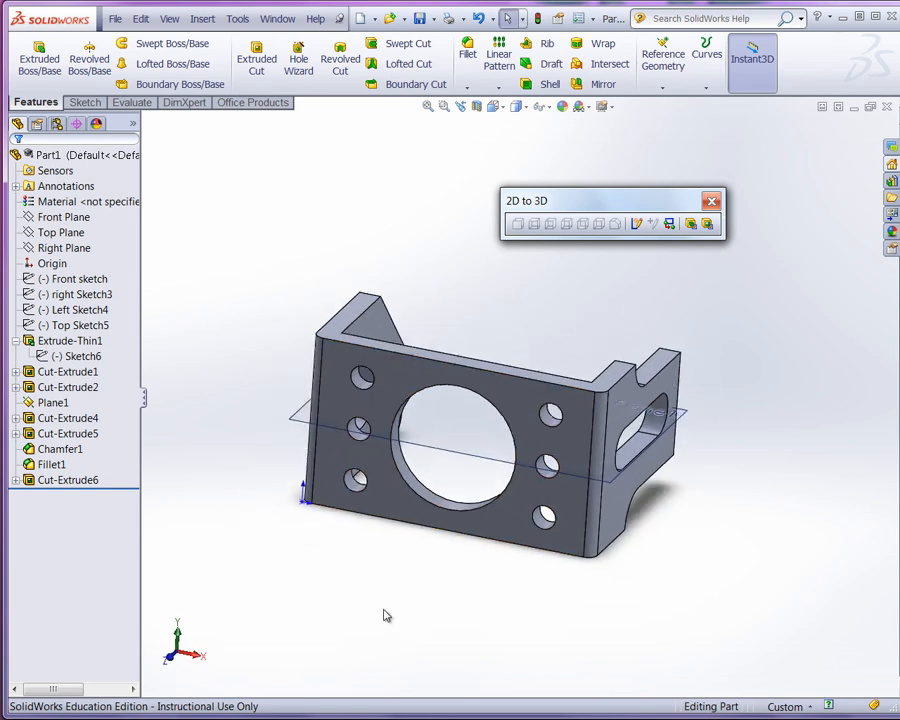